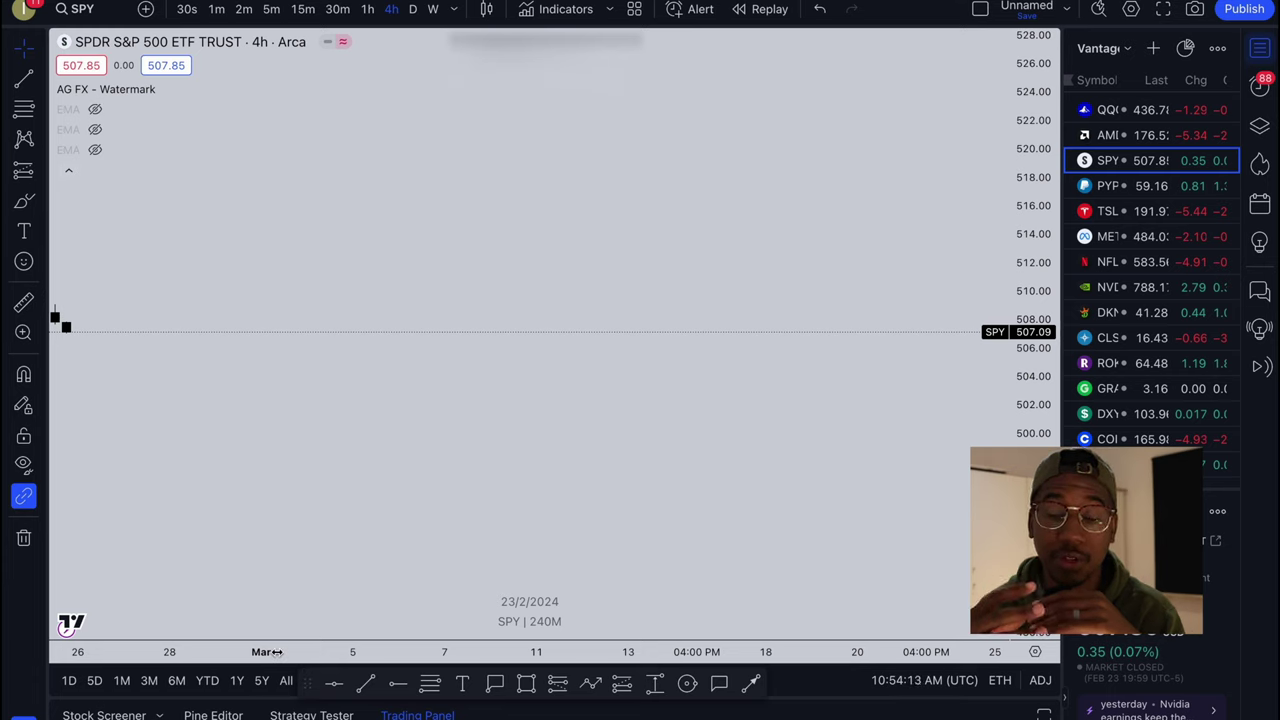
- Place a long position with entry near 504, target 519.22 and a stop below, giving 2.04 risk/reward
left_click(42, 175)
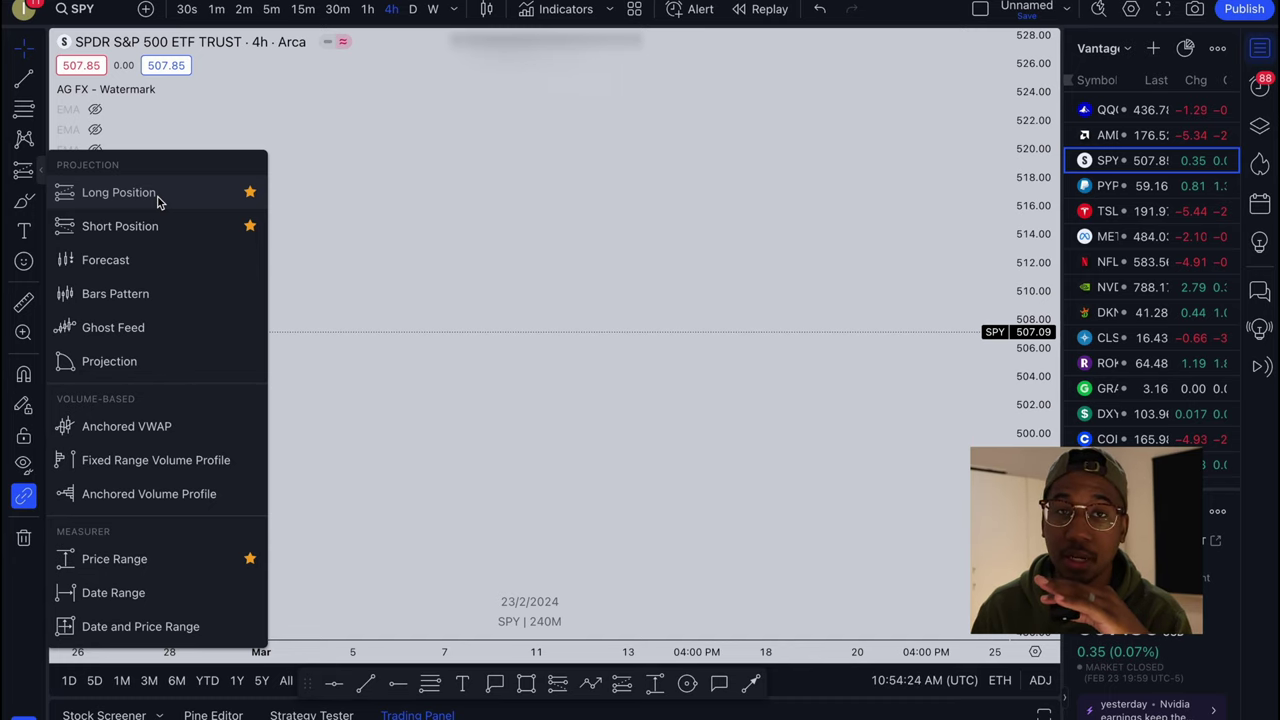
left_click(118, 192)
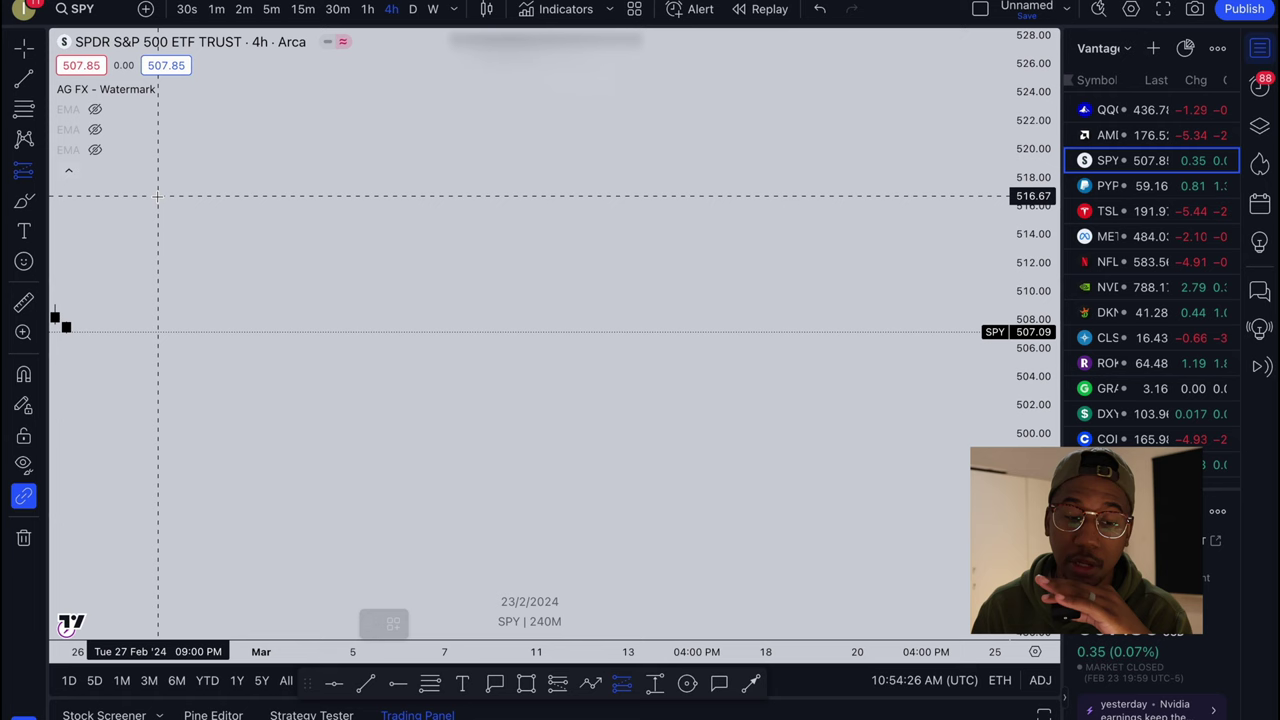
left_click(275, 377)
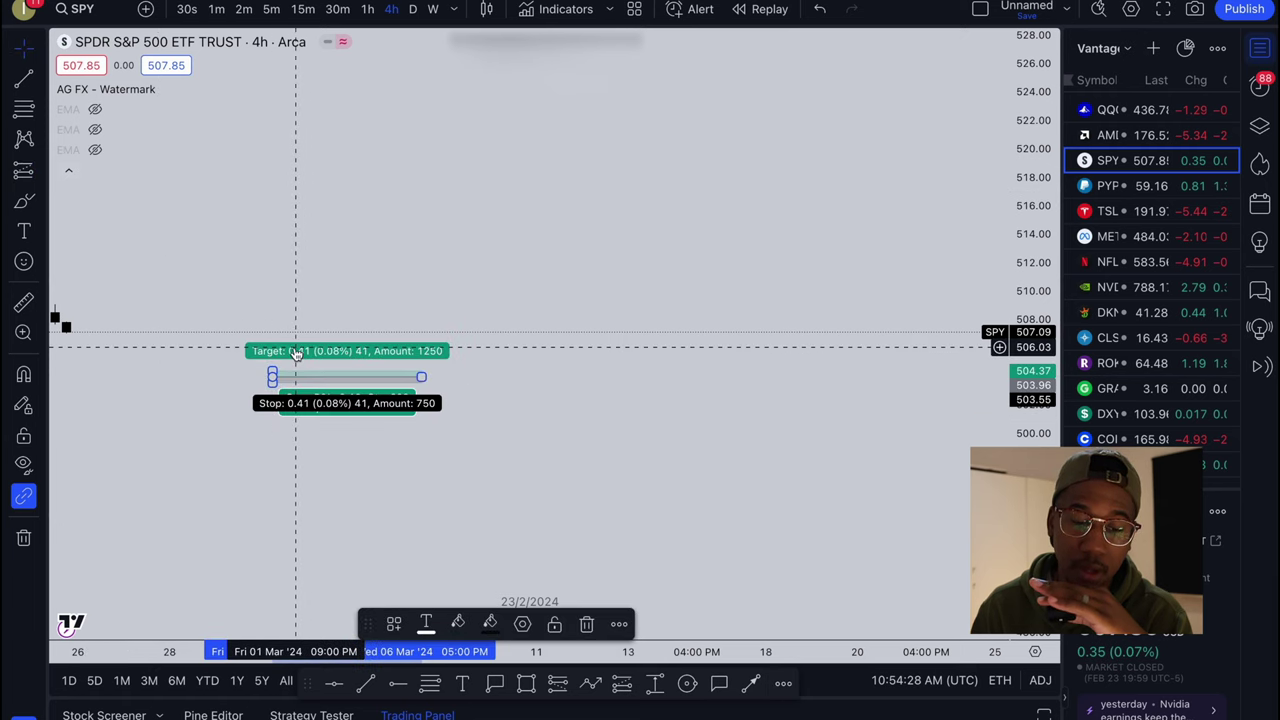
left_click_drag(271, 370, 257, 160)
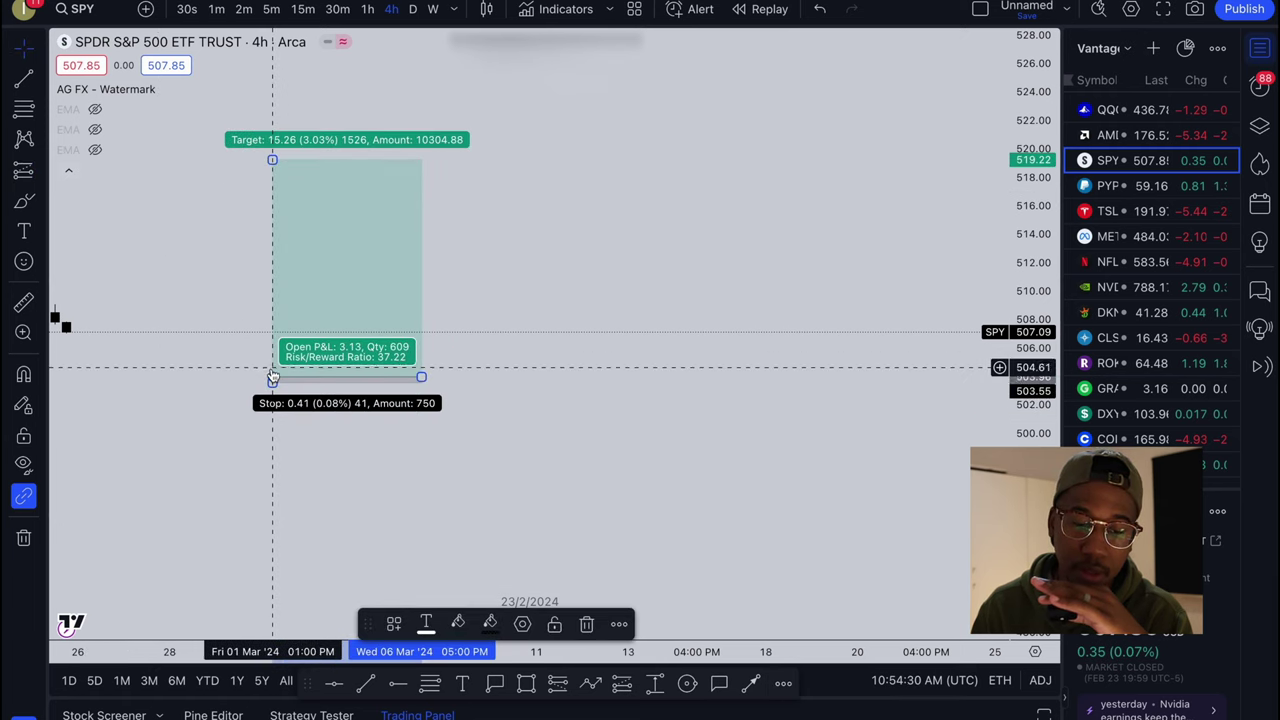
left_click_drag(272, 379, 279, 497)
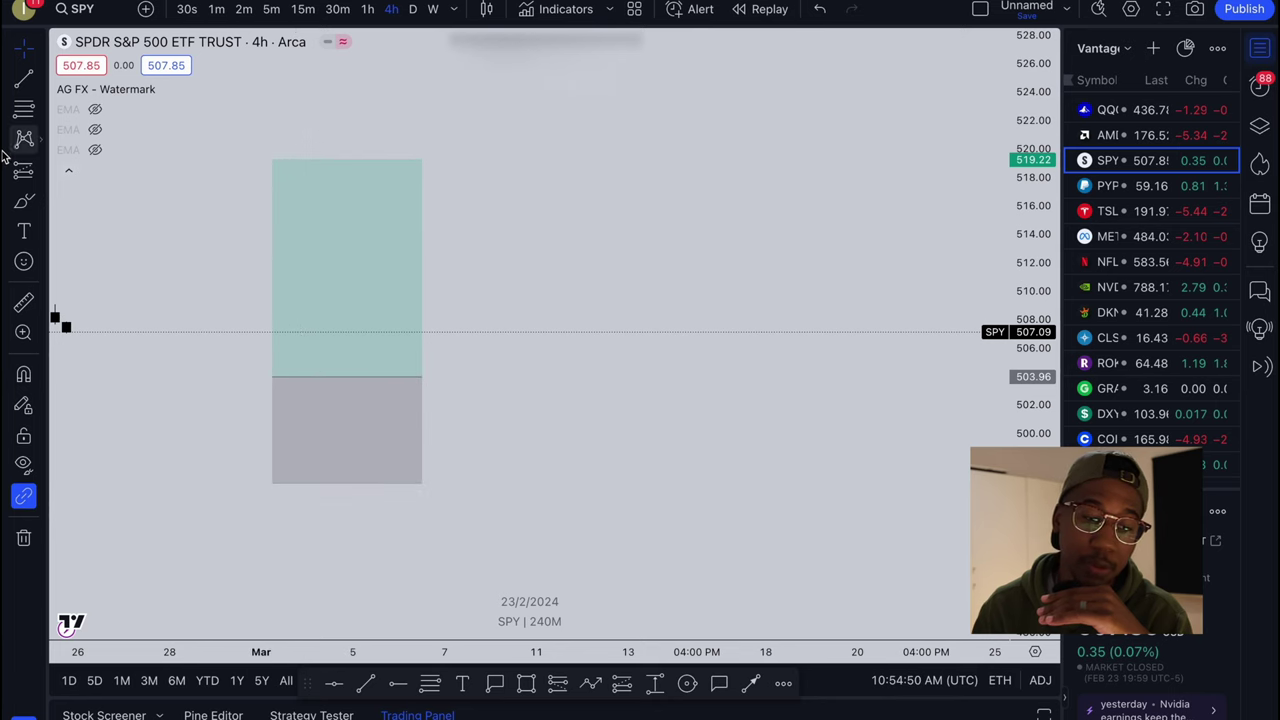
- Place a short position right of the long one and set its entry to 513.64 (risk/reward 3.04)
left_click(42, 176)
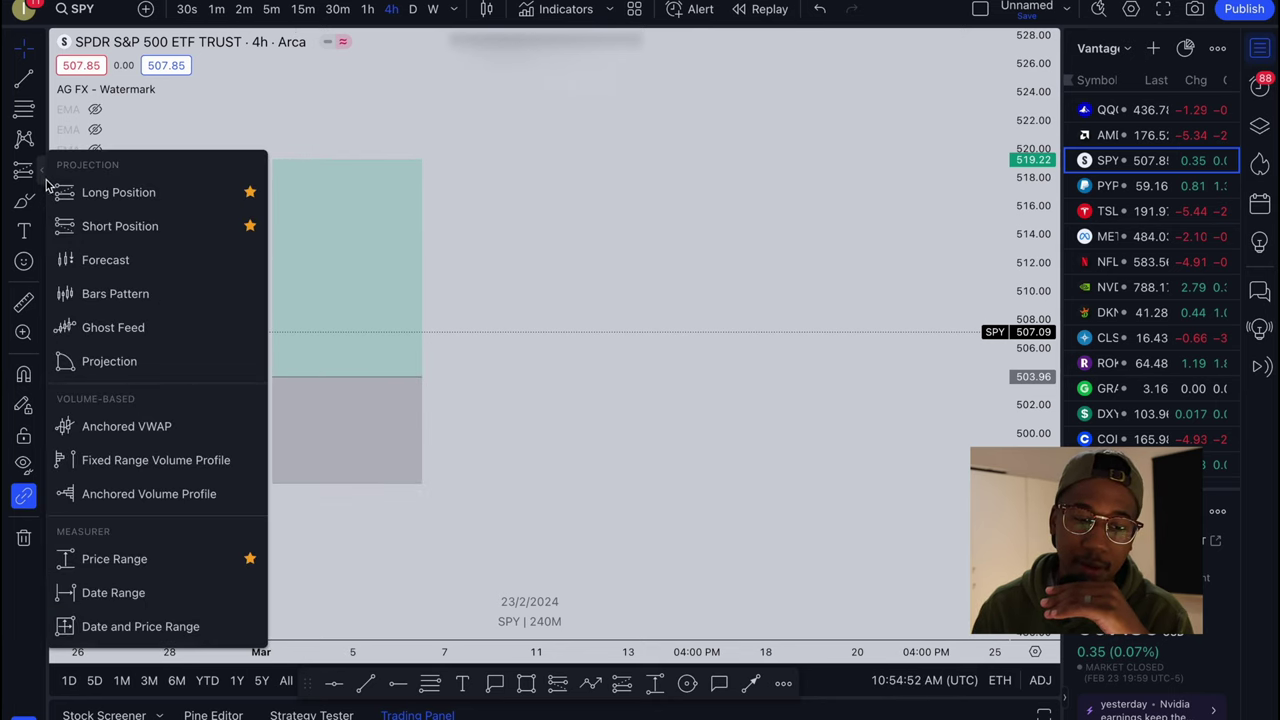
left_click(141, 227)
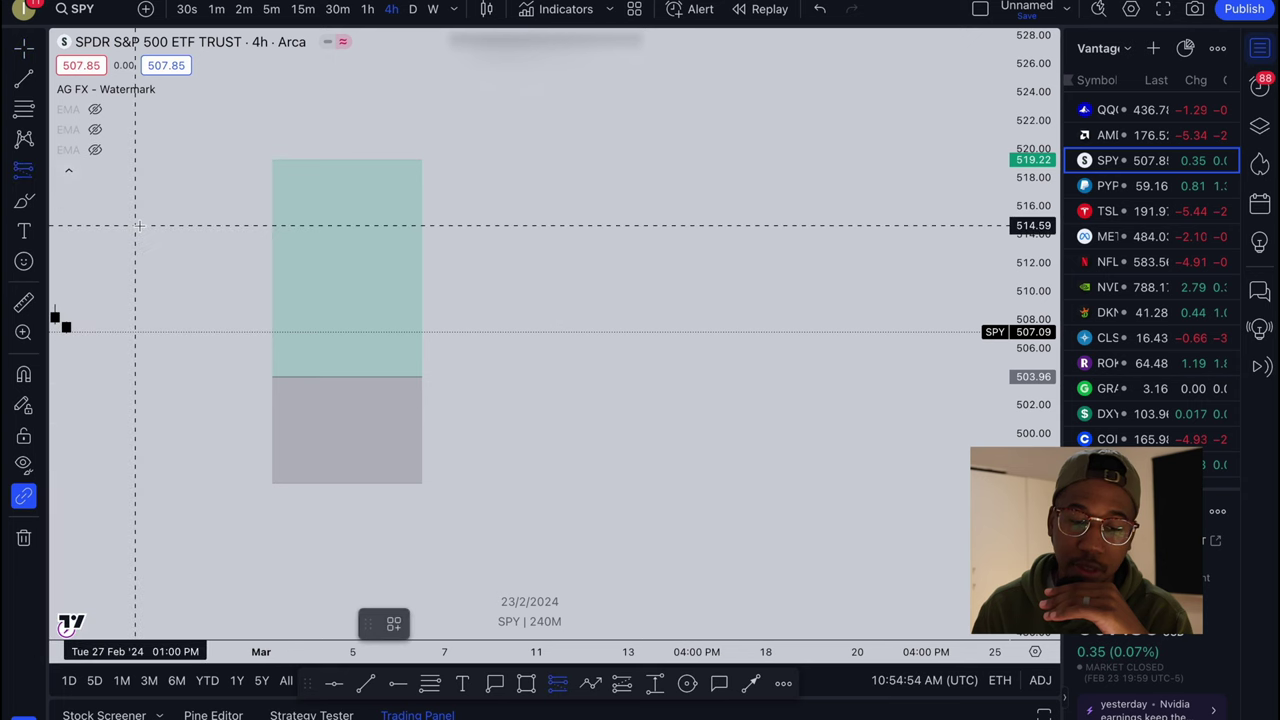
left_click(570, 241)
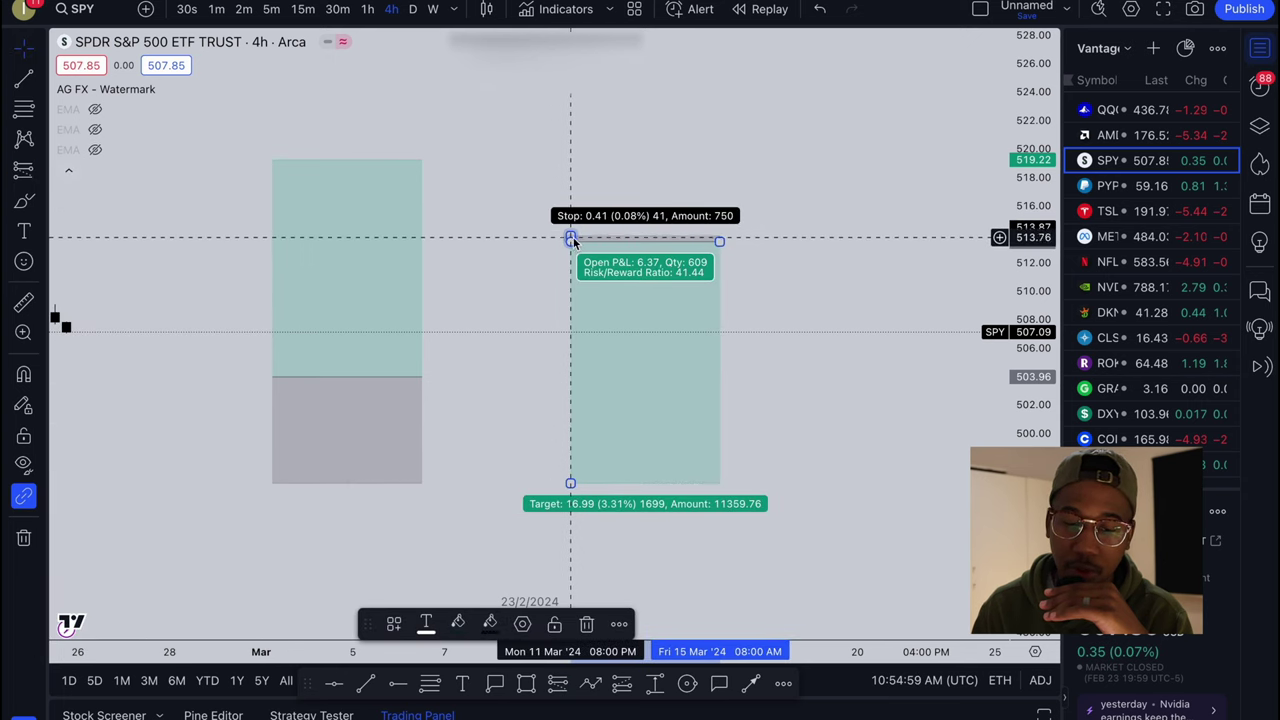
mouse_move(570, 241)
left_mouse_down()
mouse_move(575, 210)
mouse_move(570, 253)
mouse_move(586, 163)
left_mouse_up()
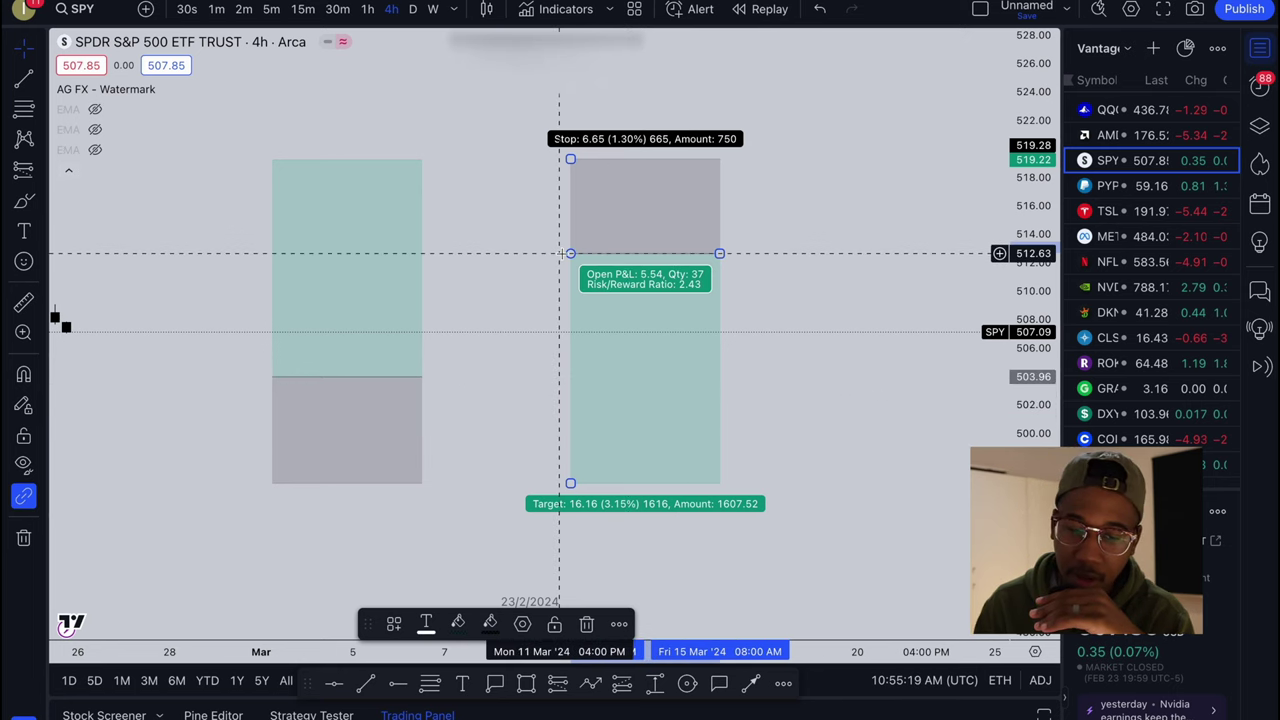
mouse_move(566, 258)
left_mouse_down()
mouse_move(582, 330)
mouse_move(569, 244)
mouse_move(563, 282)
mouse_move(541, 294)
mouse_move(555, 256)
mouse_move(538, 272)
left_mouse_up()
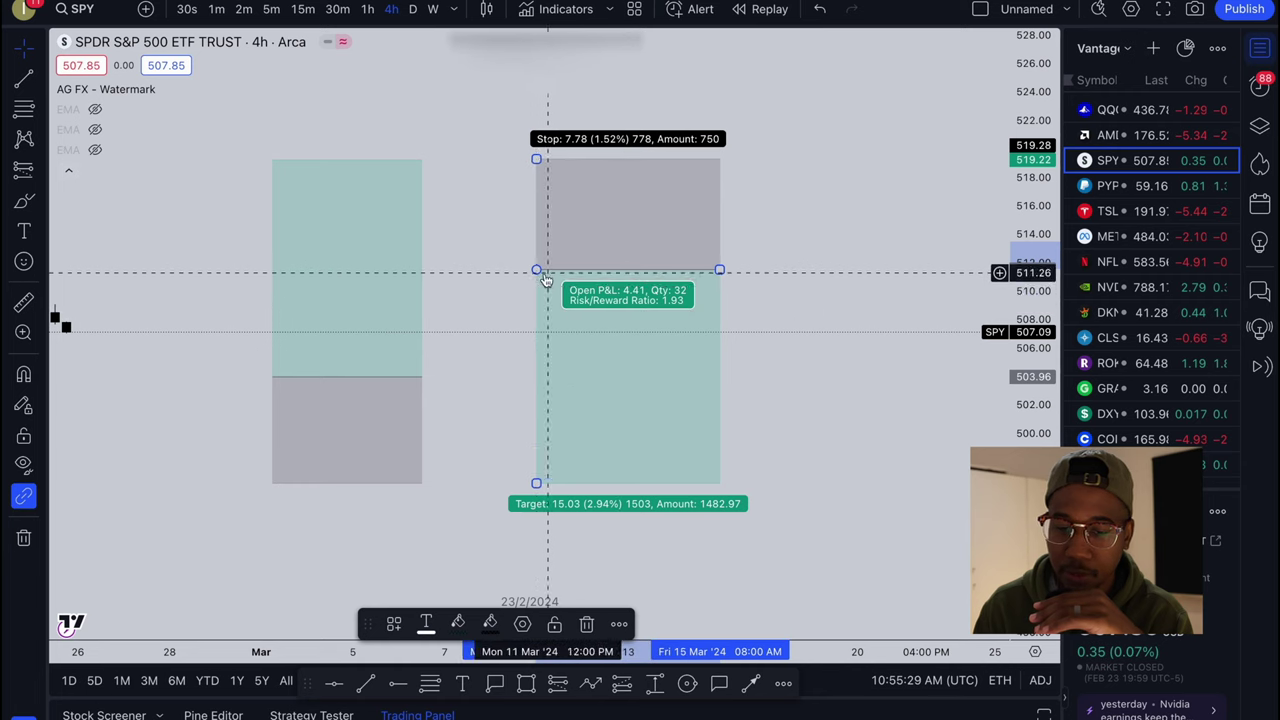
left_click_drag(537, 270, 547, 321)
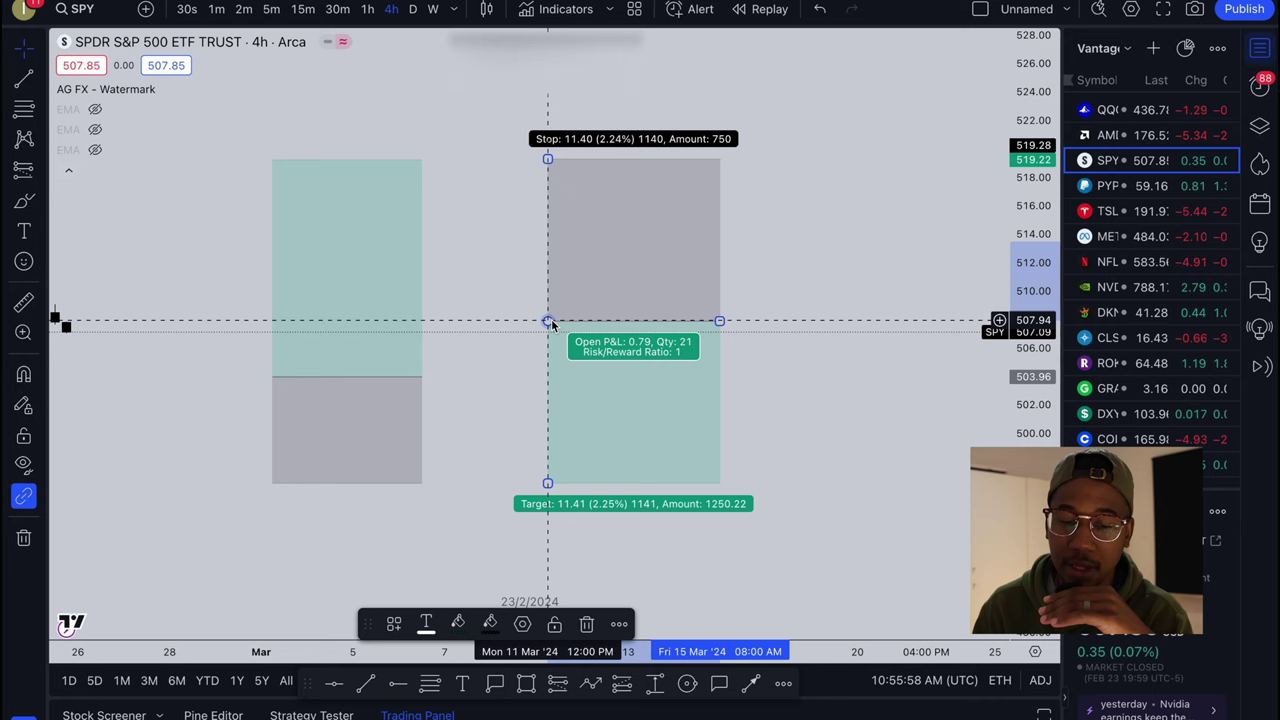
left_click_drag(548, 320, 548, 240)
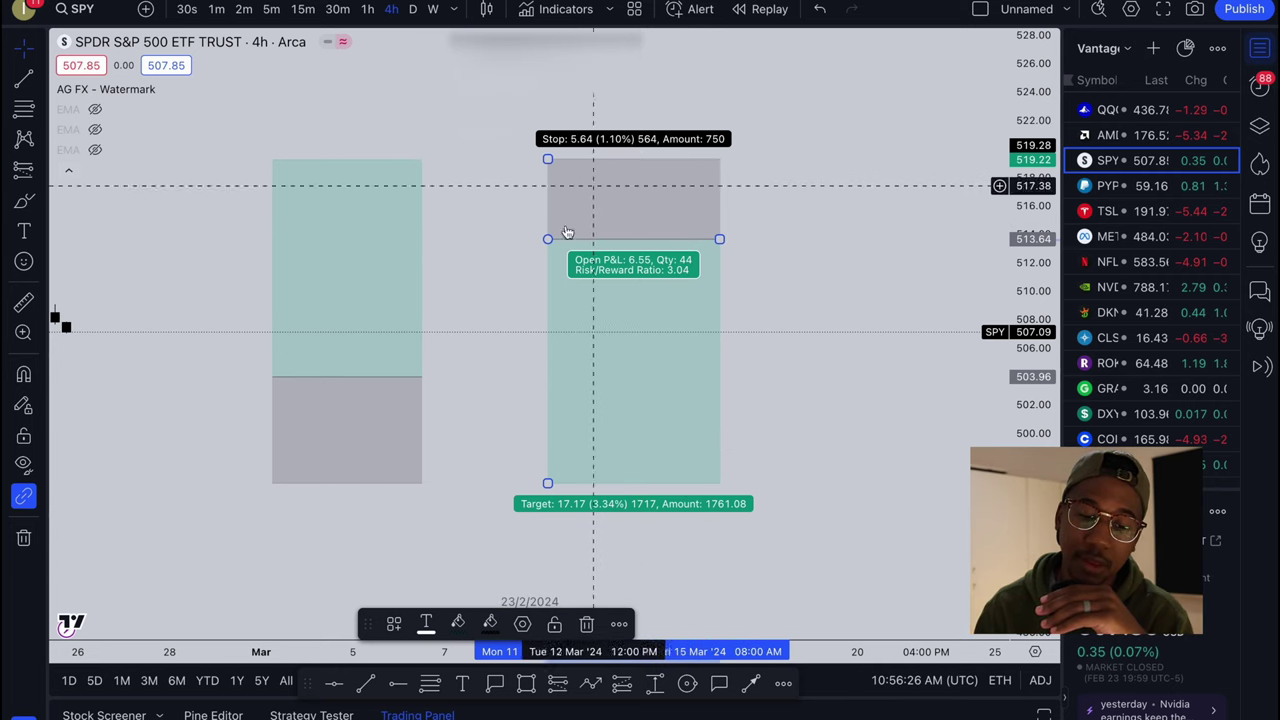
- Lower the left long position's entry to 505.44, giving a 1.54 risk/reward ratio
left_click(358, 376)
left_click_drag(358, 376, 410, 410)
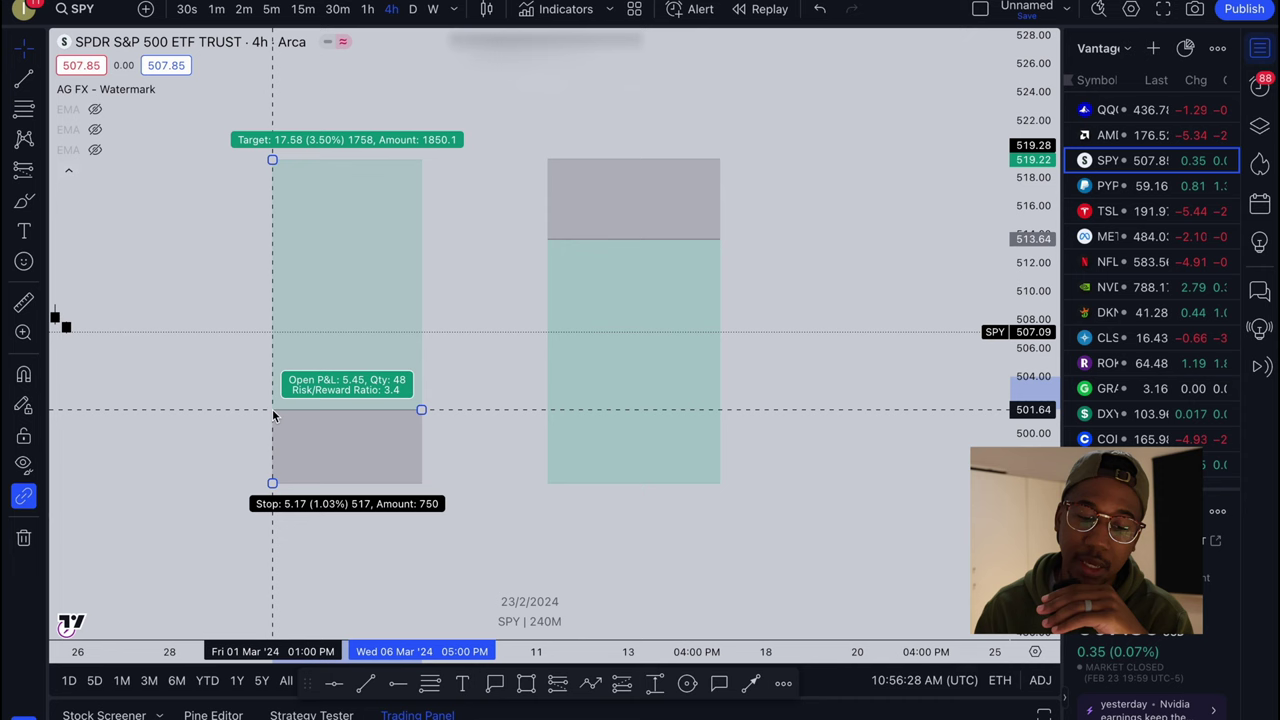
mouse_move(272, 410)
left_mouse_down()
mouse_move(277, 294)
mouse_move(293, 258)
mouse_move(272, 220)
left_mouse_up()
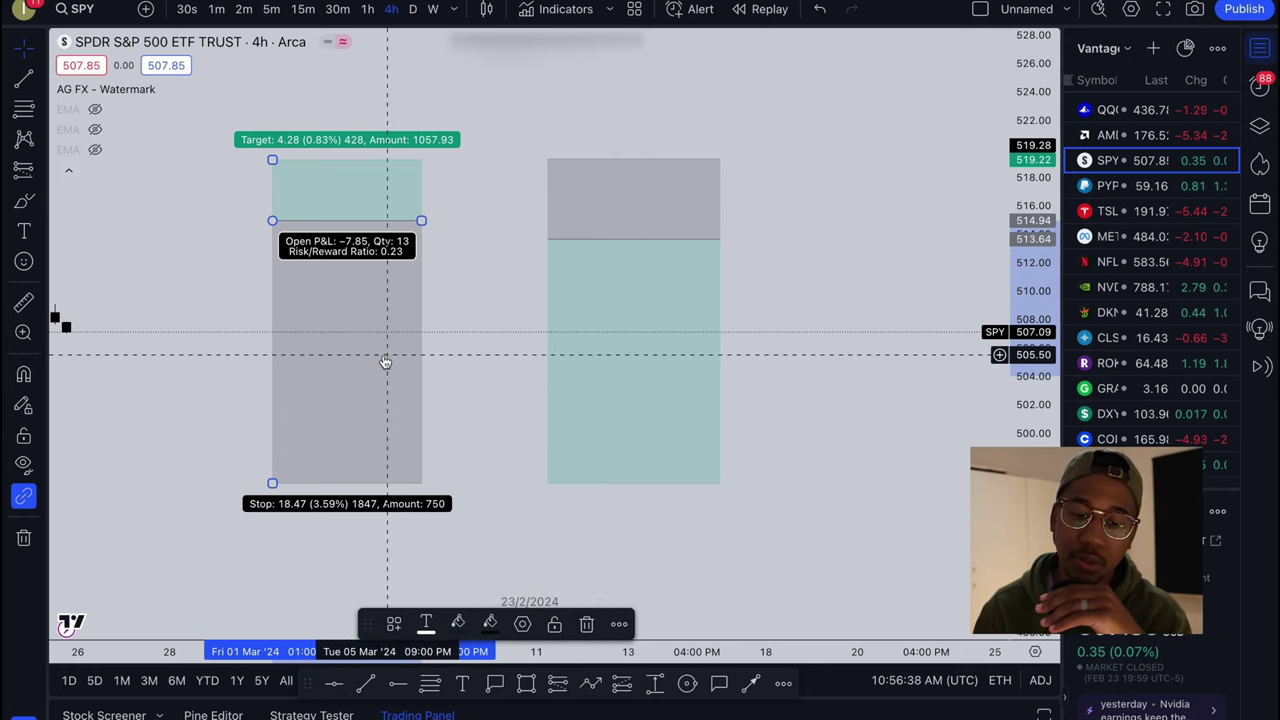
left_click_drag(272, 220, 260, 355)
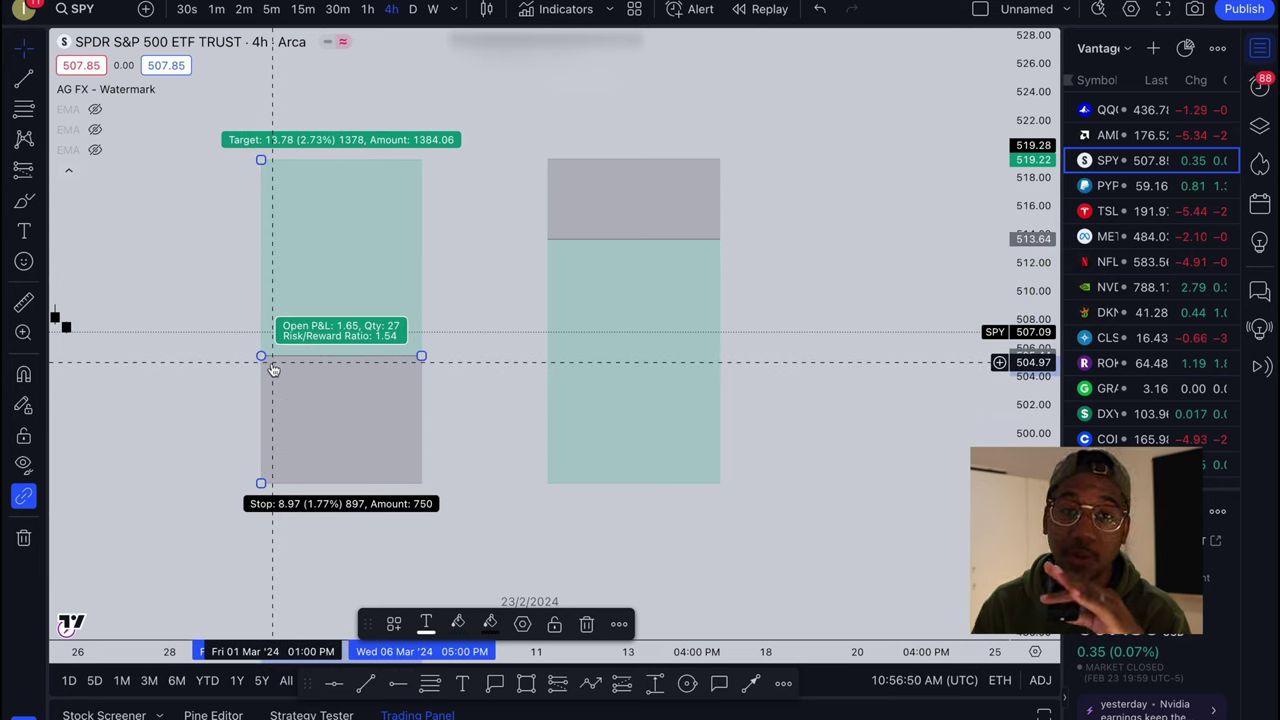
- Open the left long position's settings dialog on its Style options
double_click(273, 369)
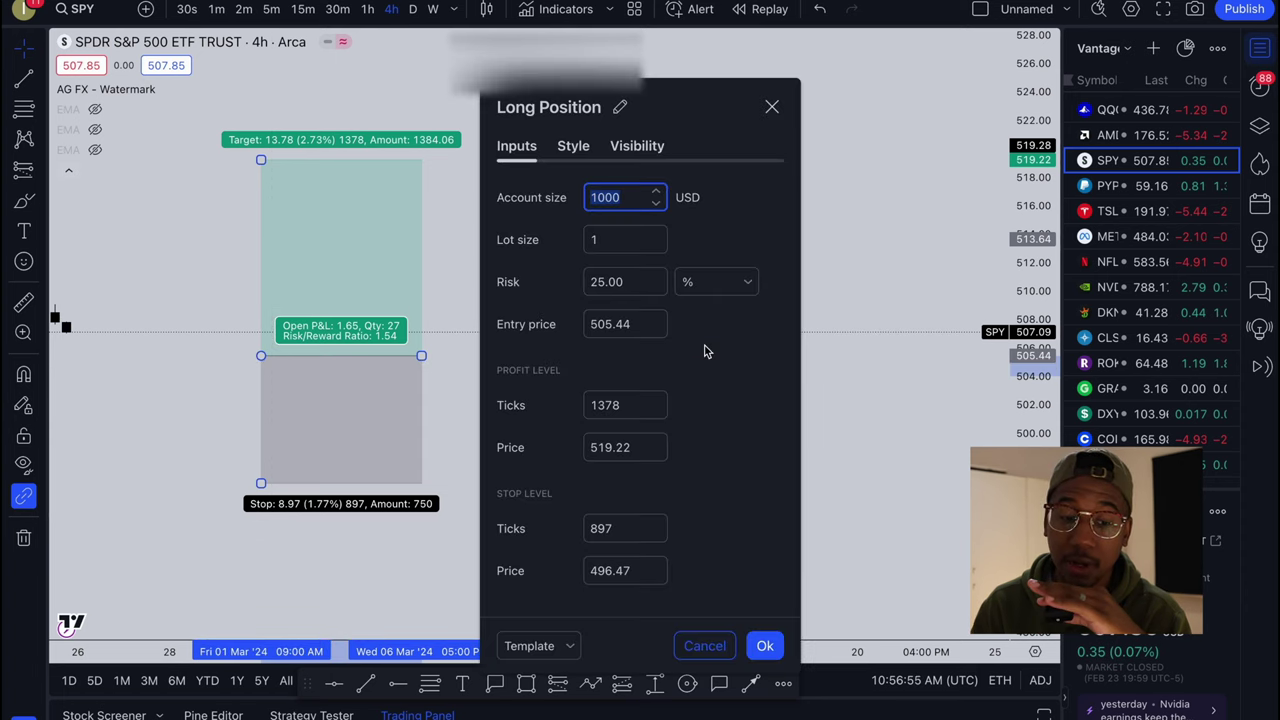
left_click(710, 648)
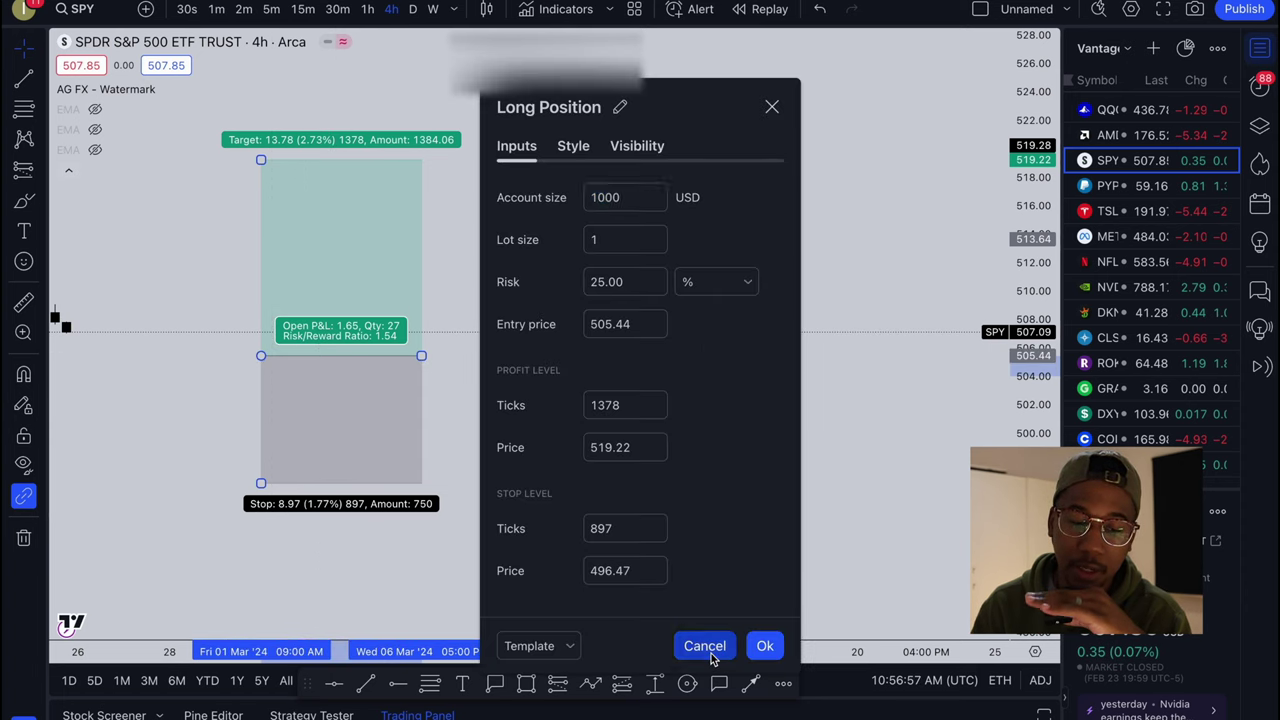
left_click(706, 647)
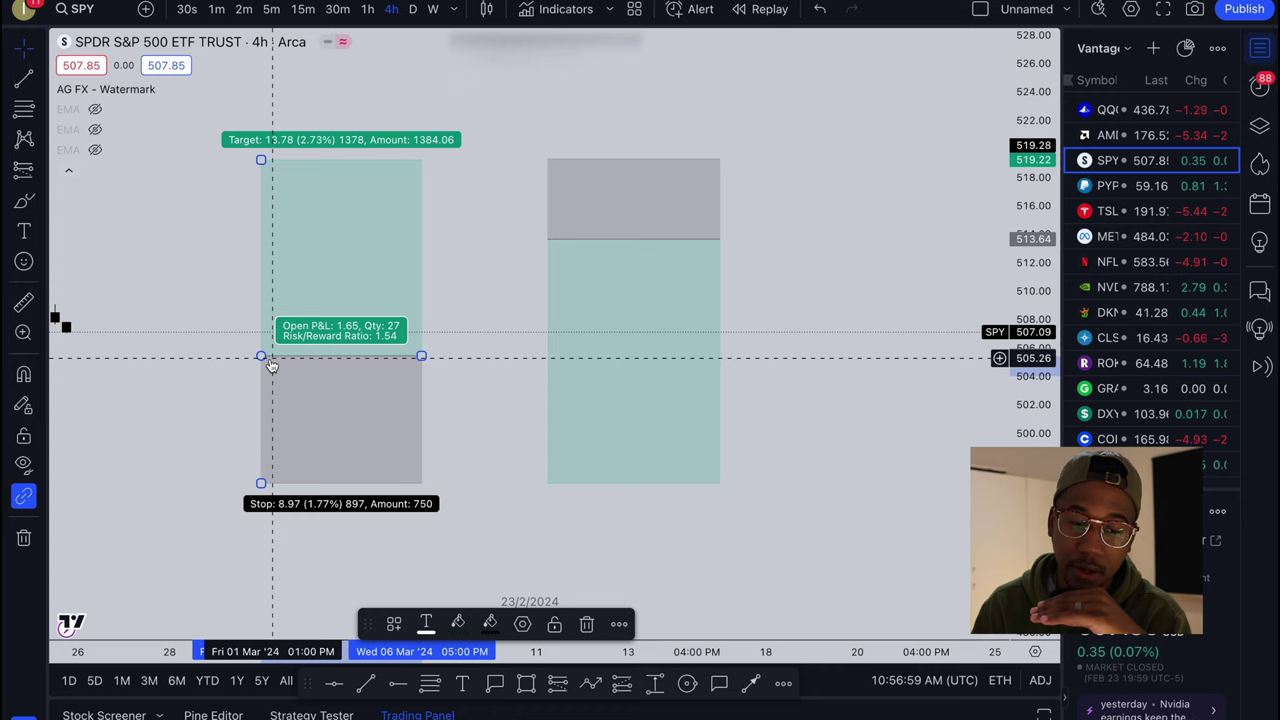
double_click(271, 365)
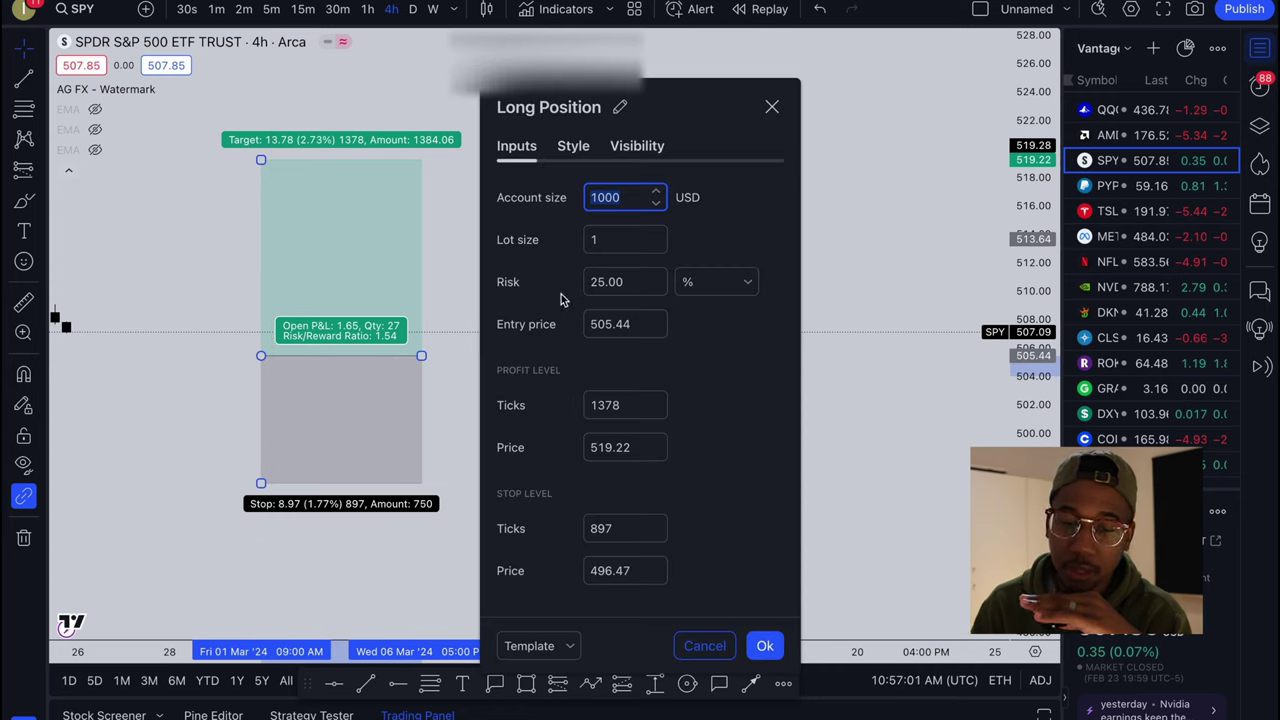
left_click(574, 150)
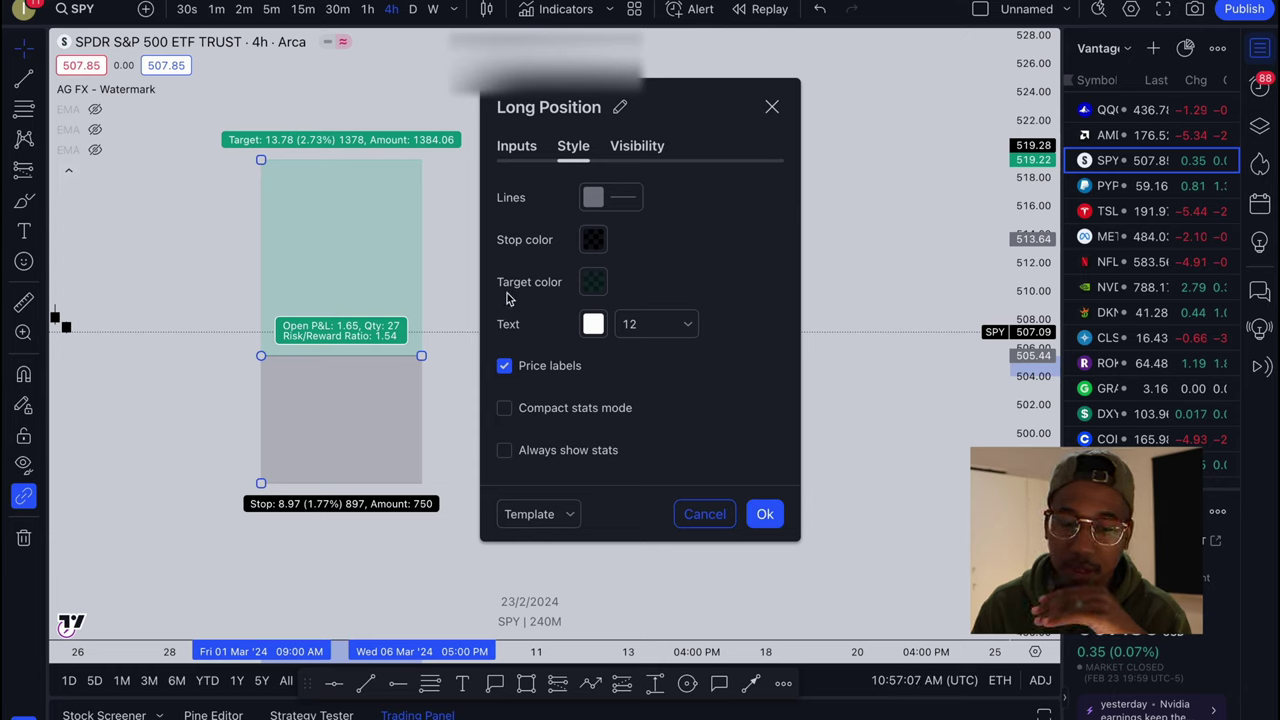
left_click(592, 242)
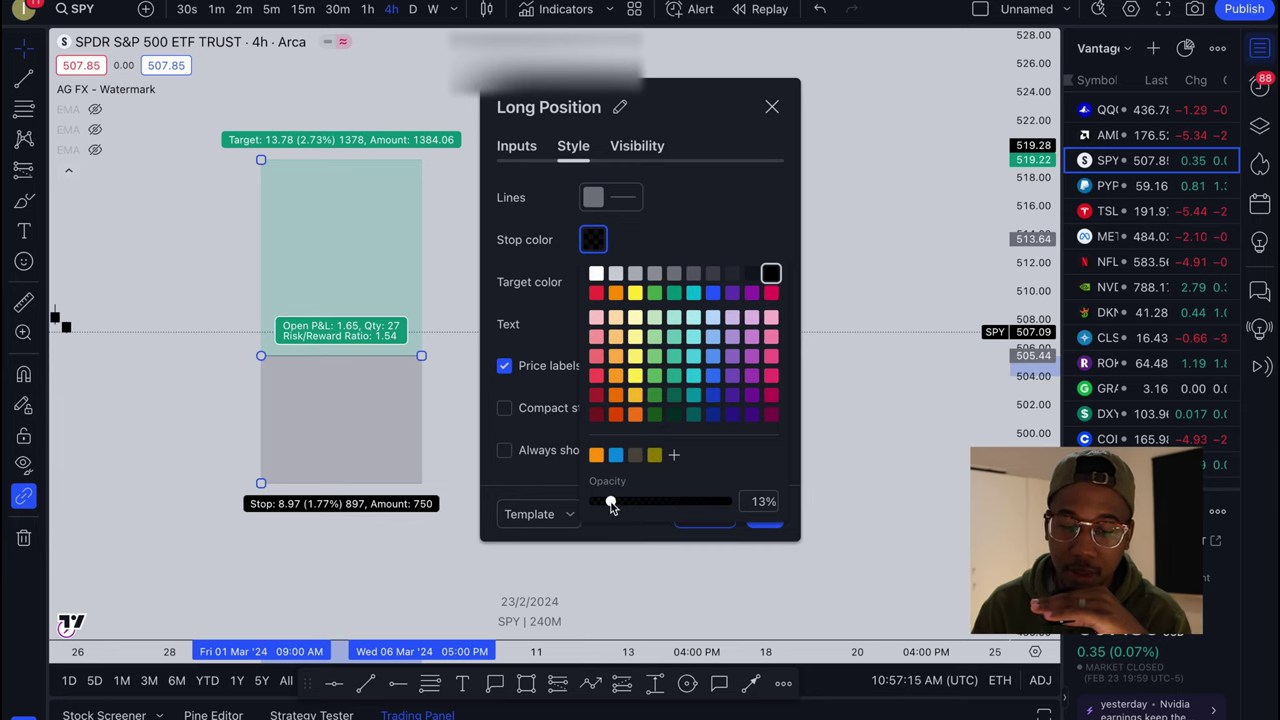
left_click_drag(611, 506, 771, 501)
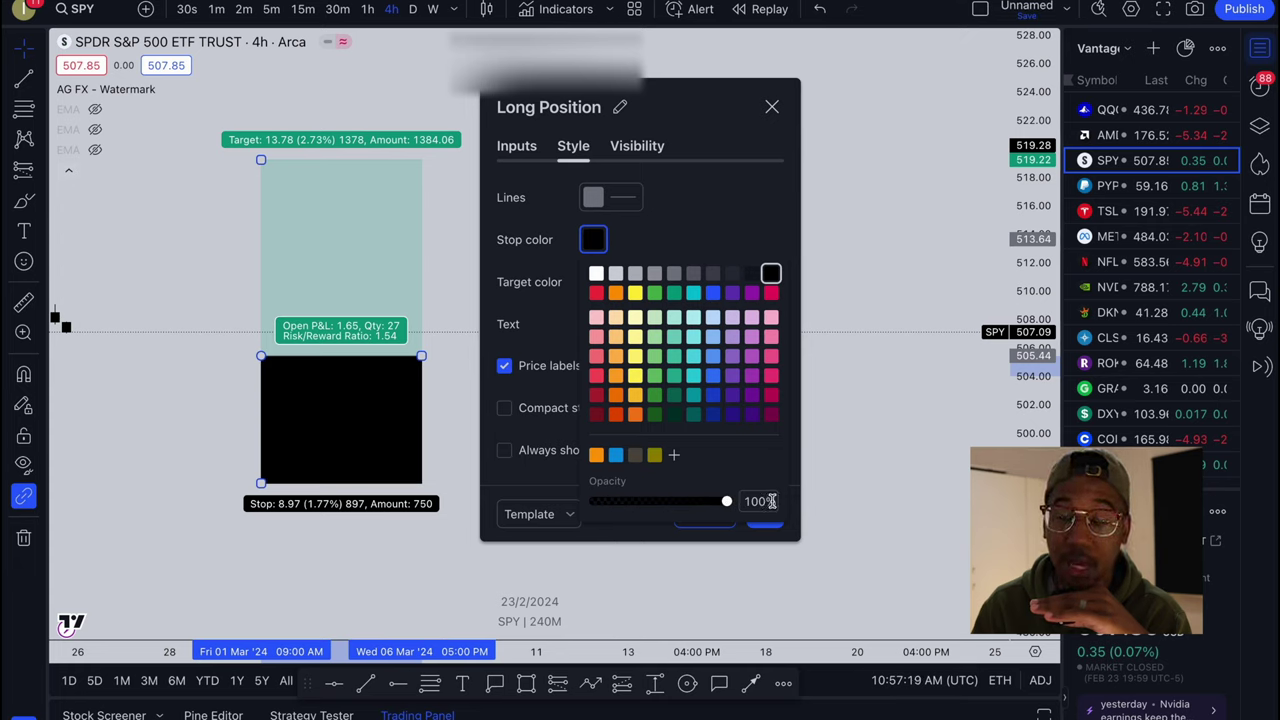
left_click_drag(744, 507, 618, 524)
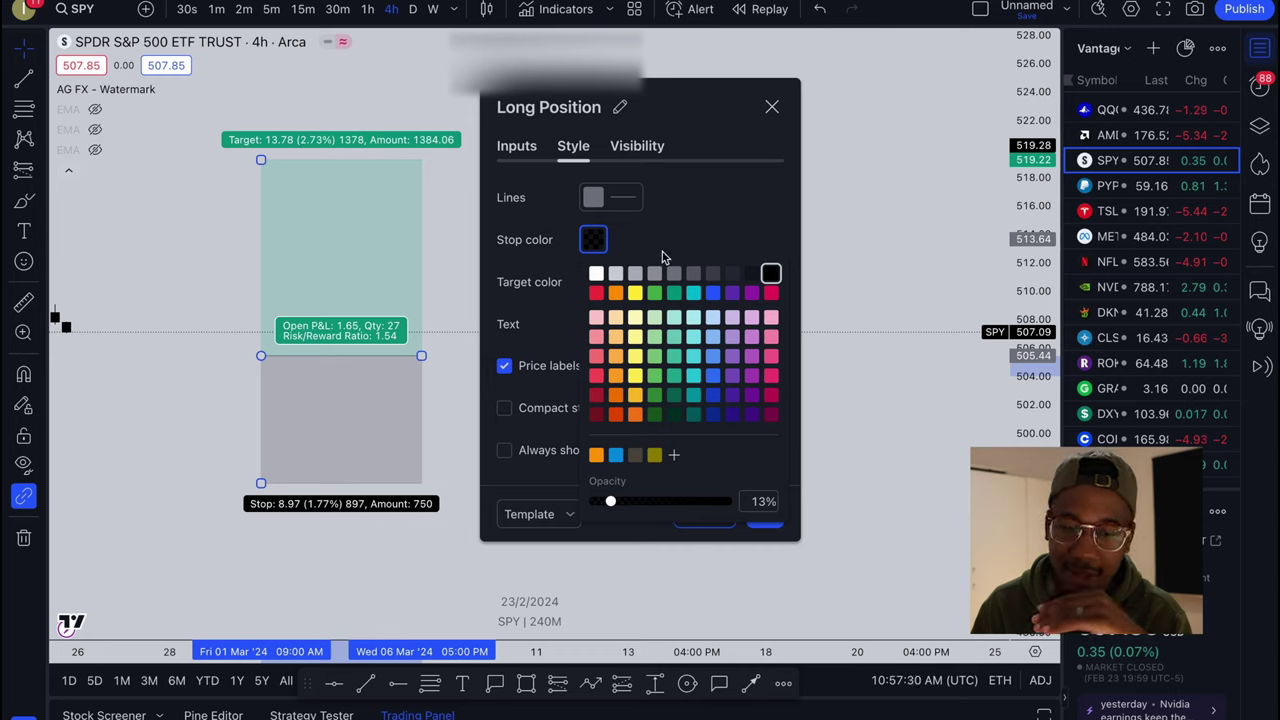
left_click(611, 203)
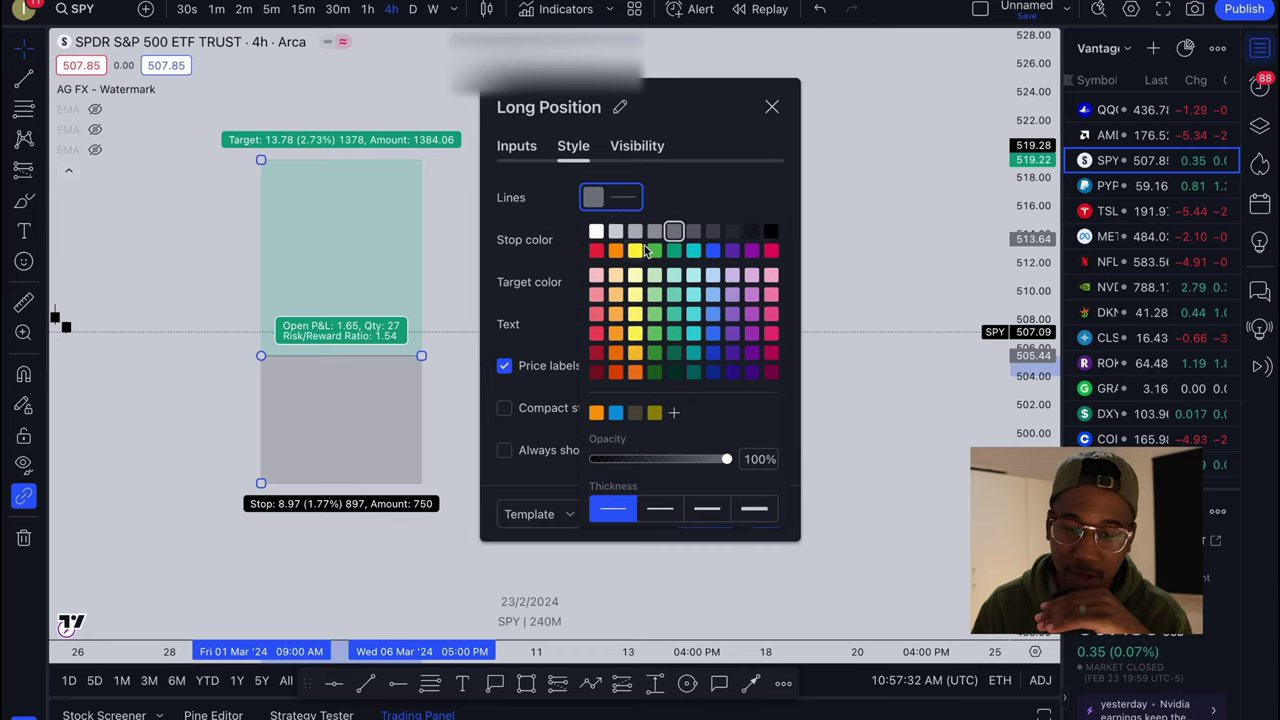
left_click(693, 274)
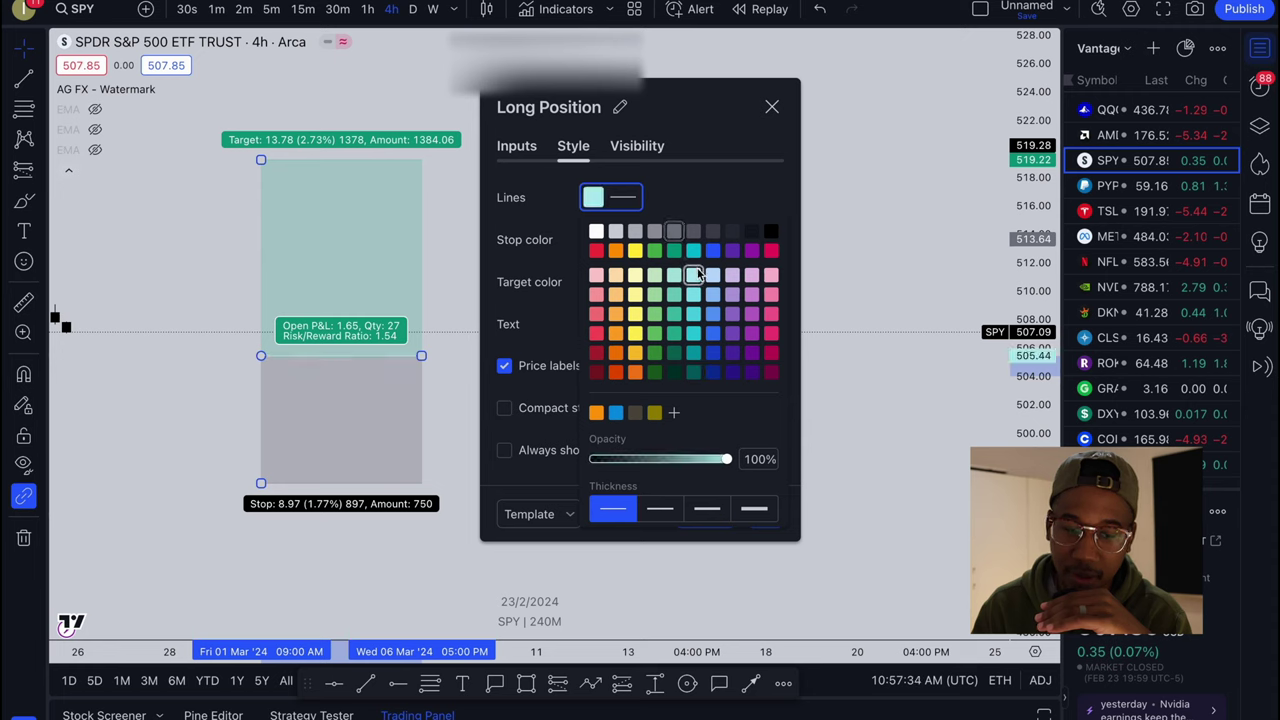
left_click(712, 333)
left_click(654, 372)
left_click(635, 333)
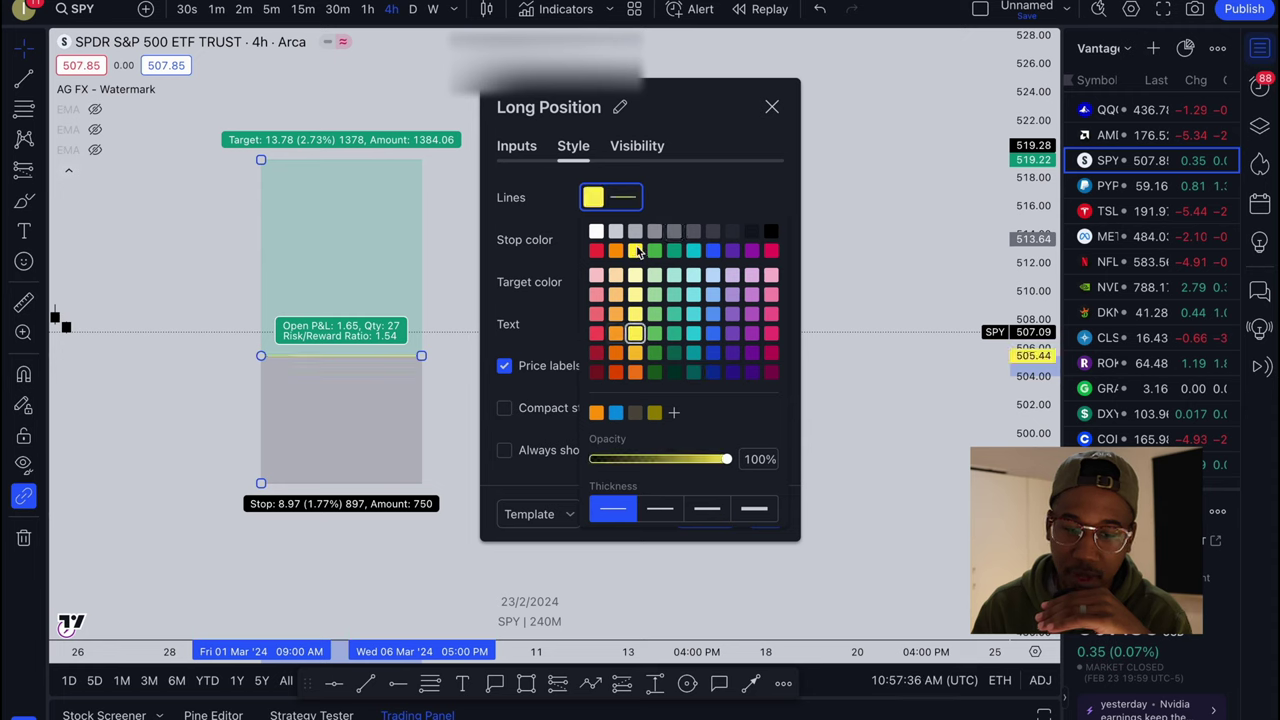
left_click(653, 233)
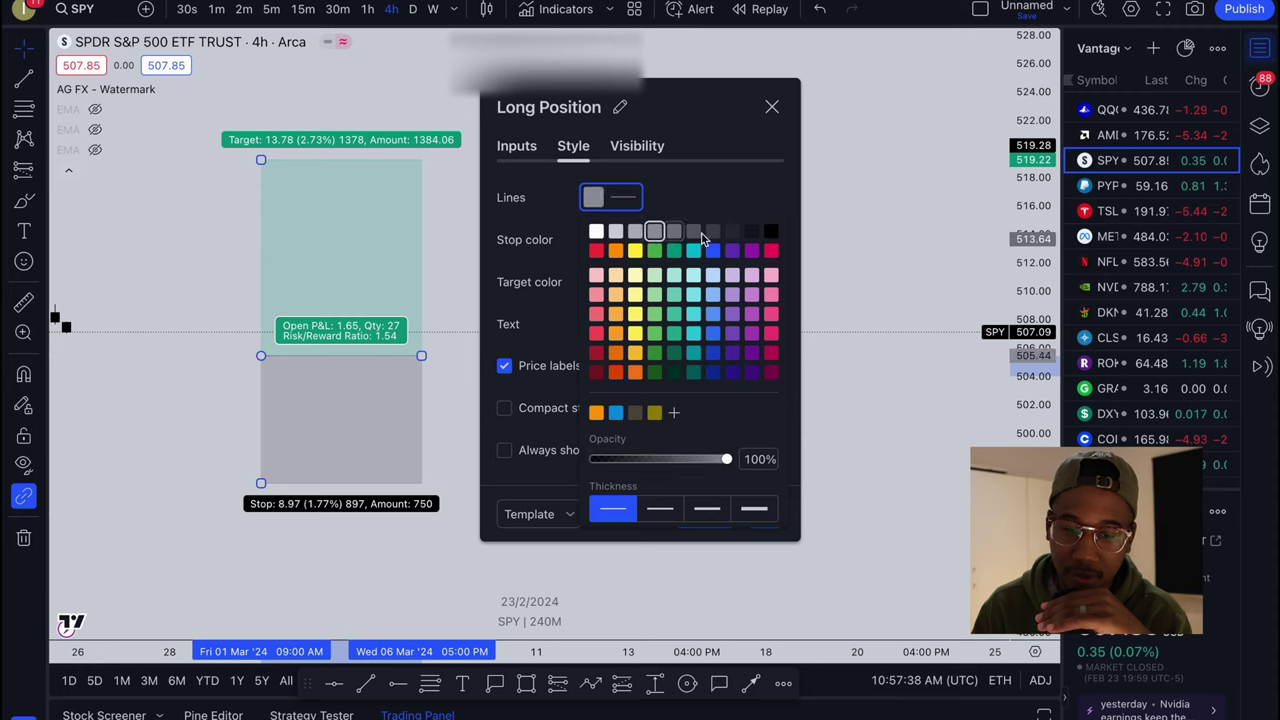
left_click(768, 234)
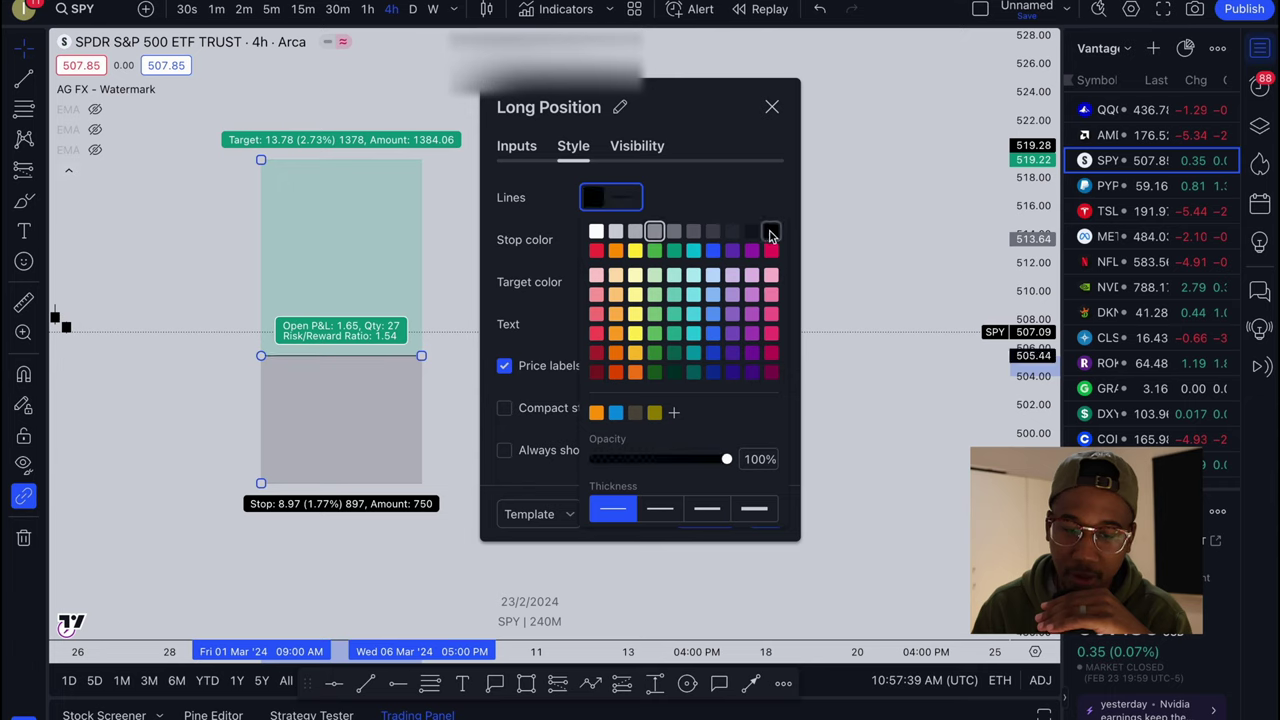
left_click(691, 233)
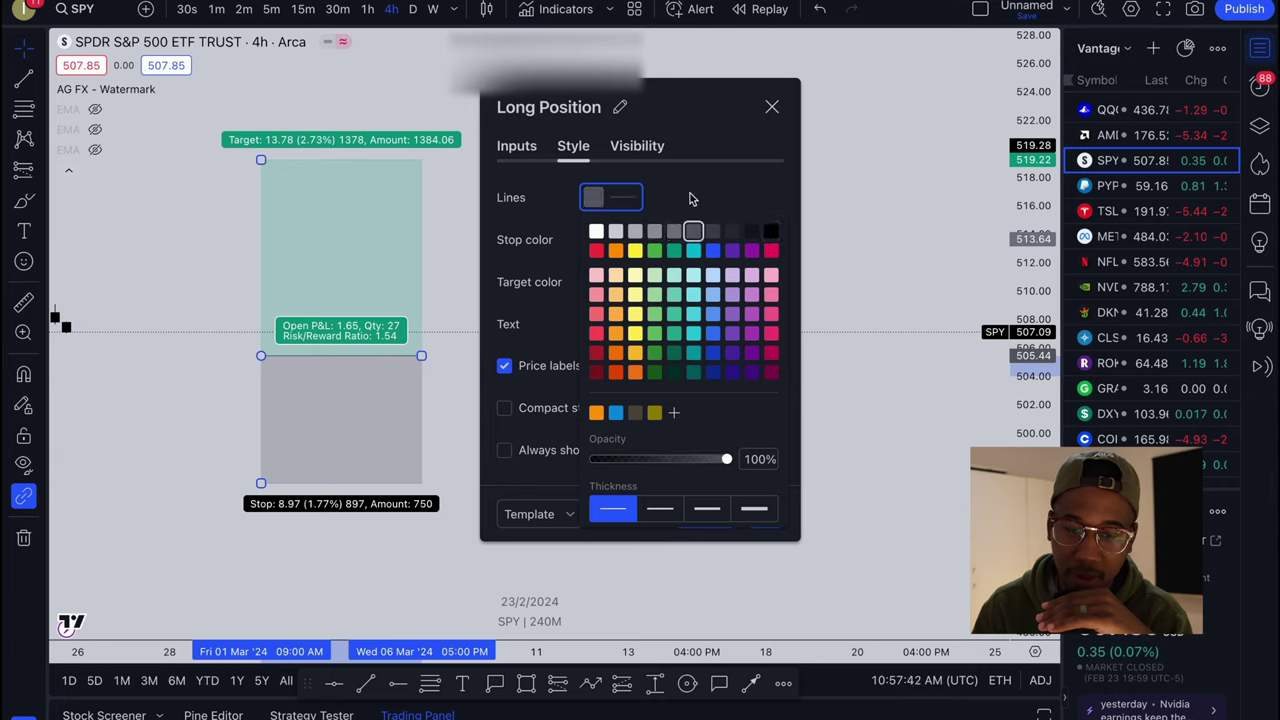
left_click(690, 198)
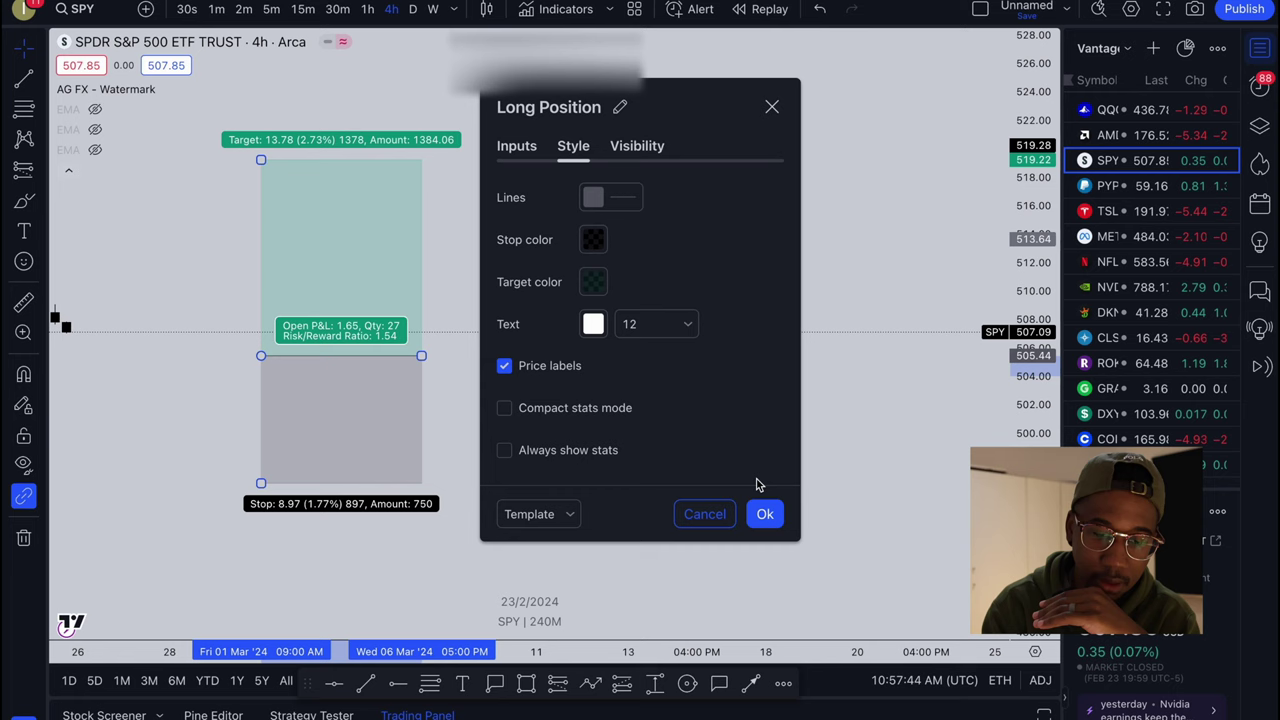
- Undo the lines colour change and try a red stop zone at 68% opacity
key("ctrl+z")
left_click(593, 240)
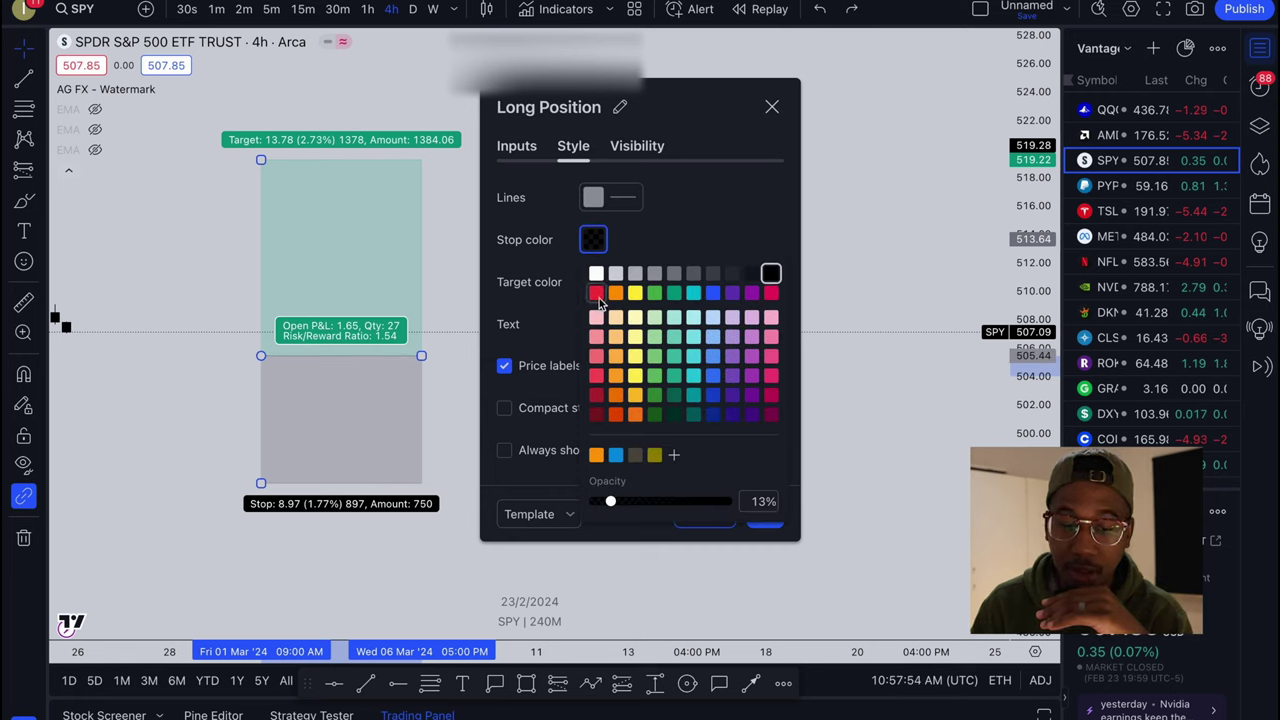
left_click(596, 293)
left_click_drag(610, 510, 643, 523)
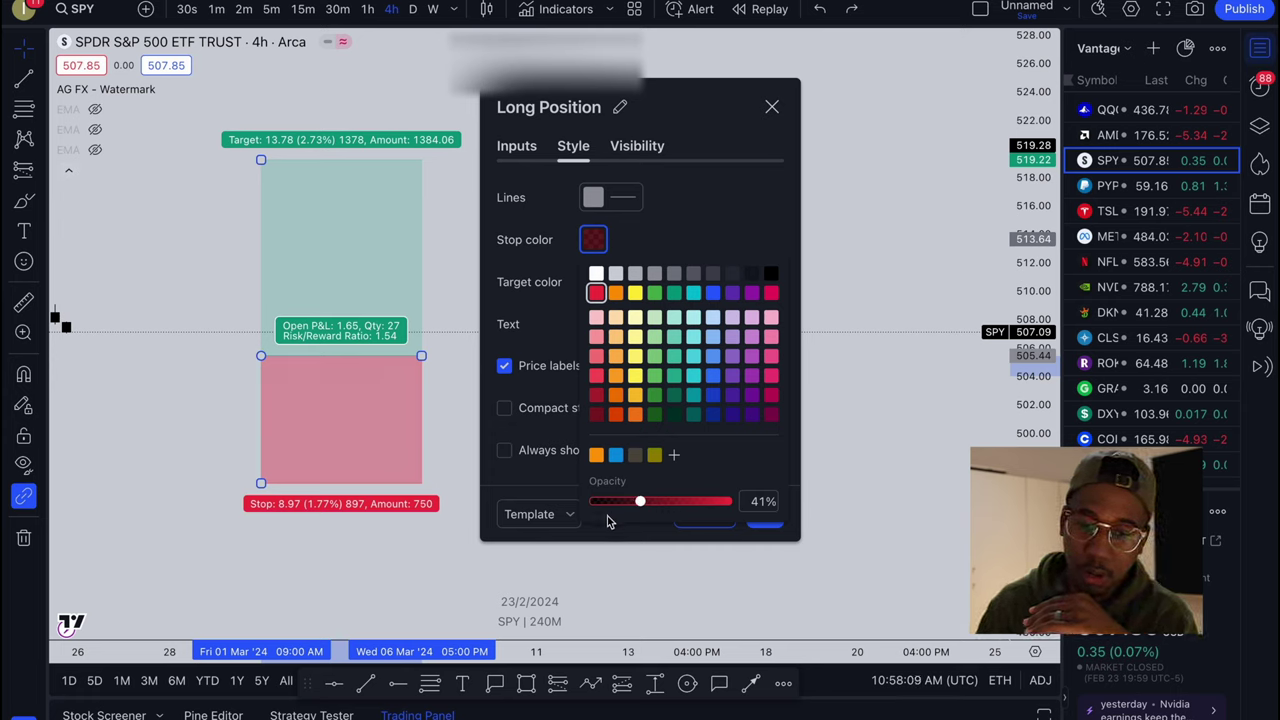
left_click(736, 230)
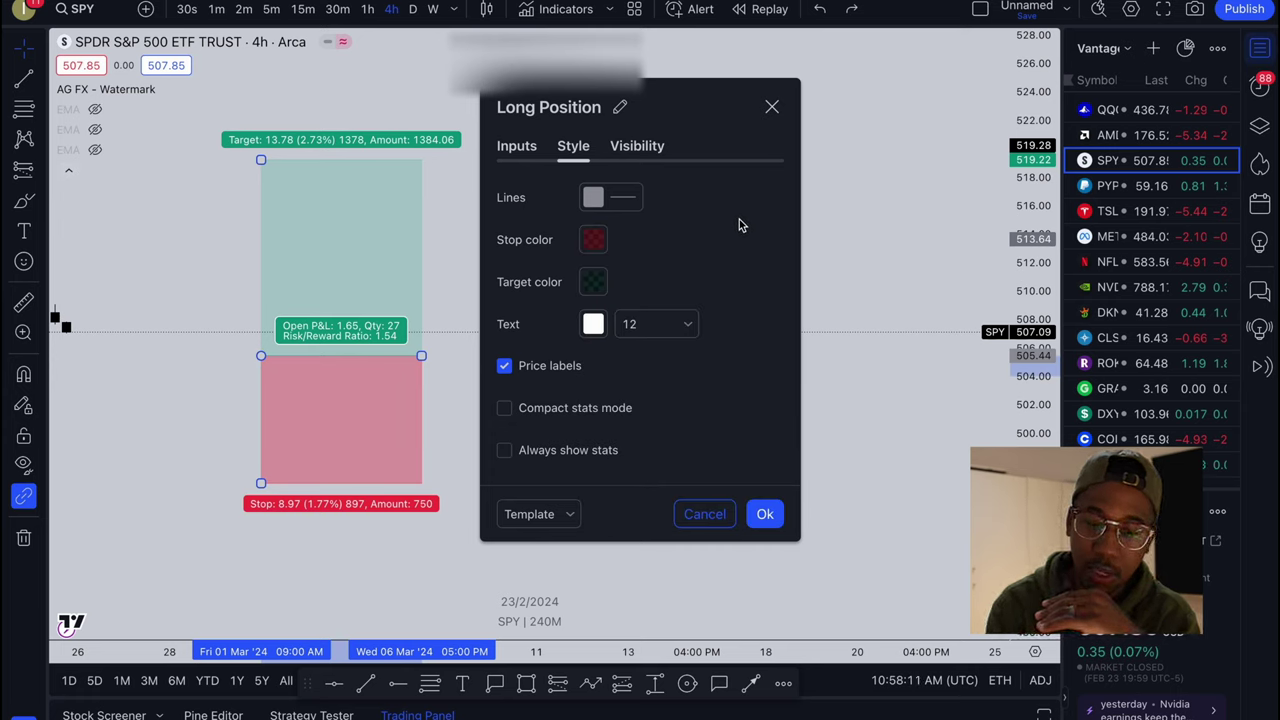
- Set the stop colour to black at 13% opacity, check Visibility, and close the settings
left_click(593, 240)
left_click(772, 275)
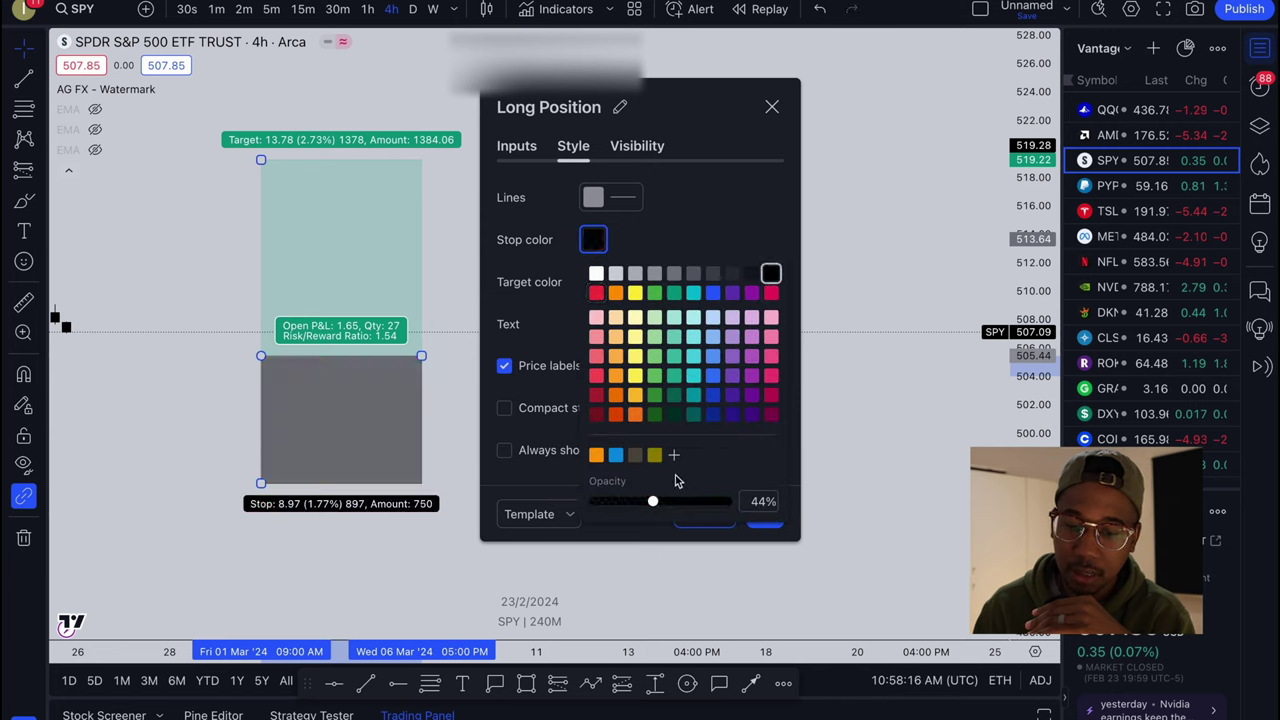
left_click_drag(652, 501, 610, 501)
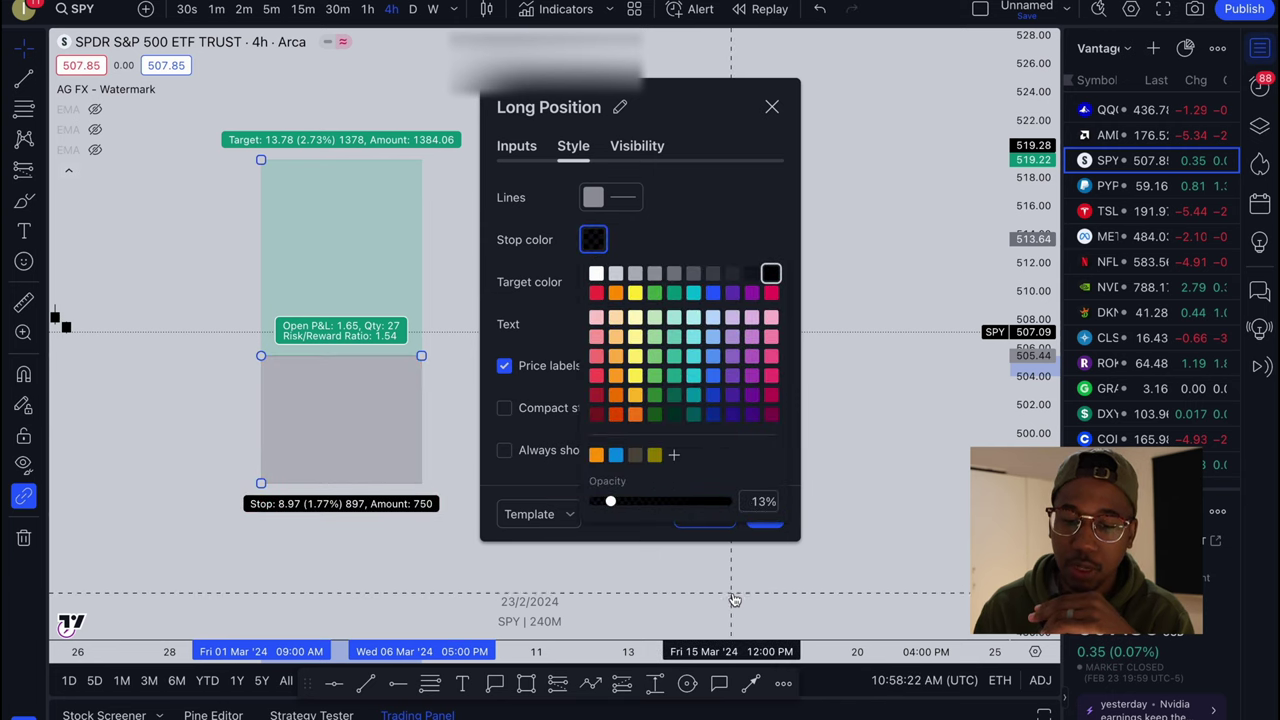
left_click(705, 226)
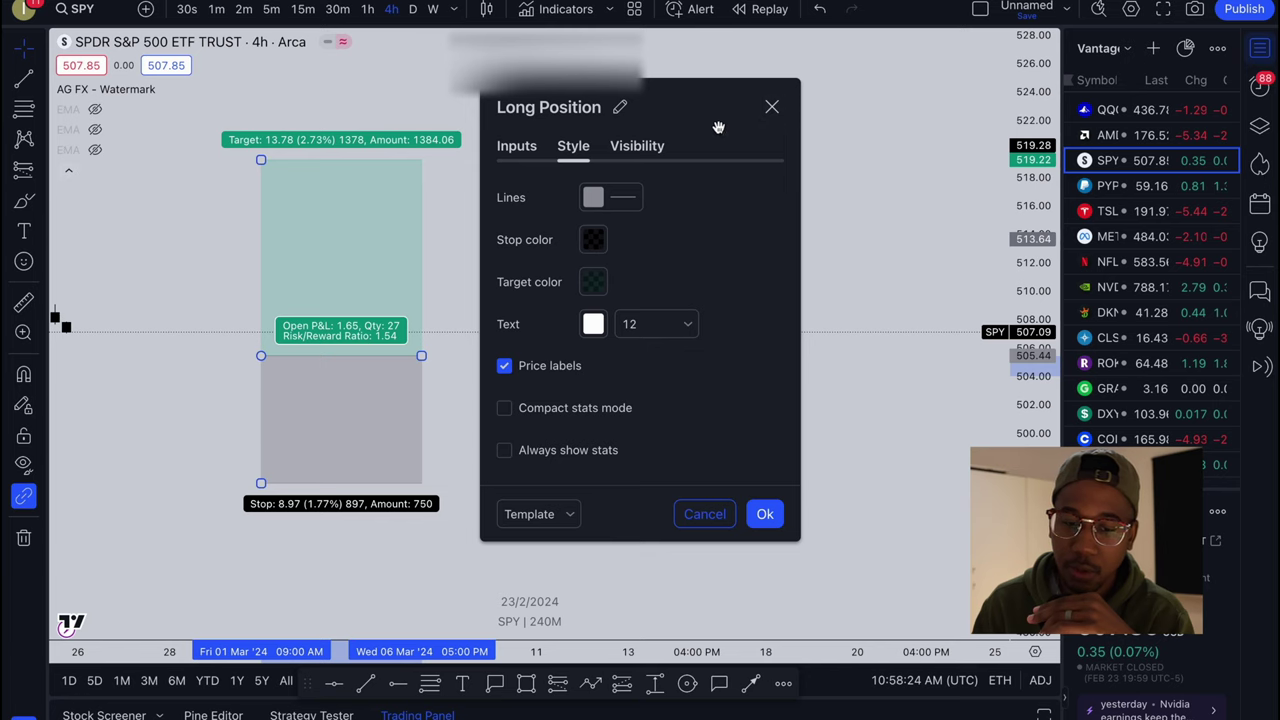
left_click(640, 148)
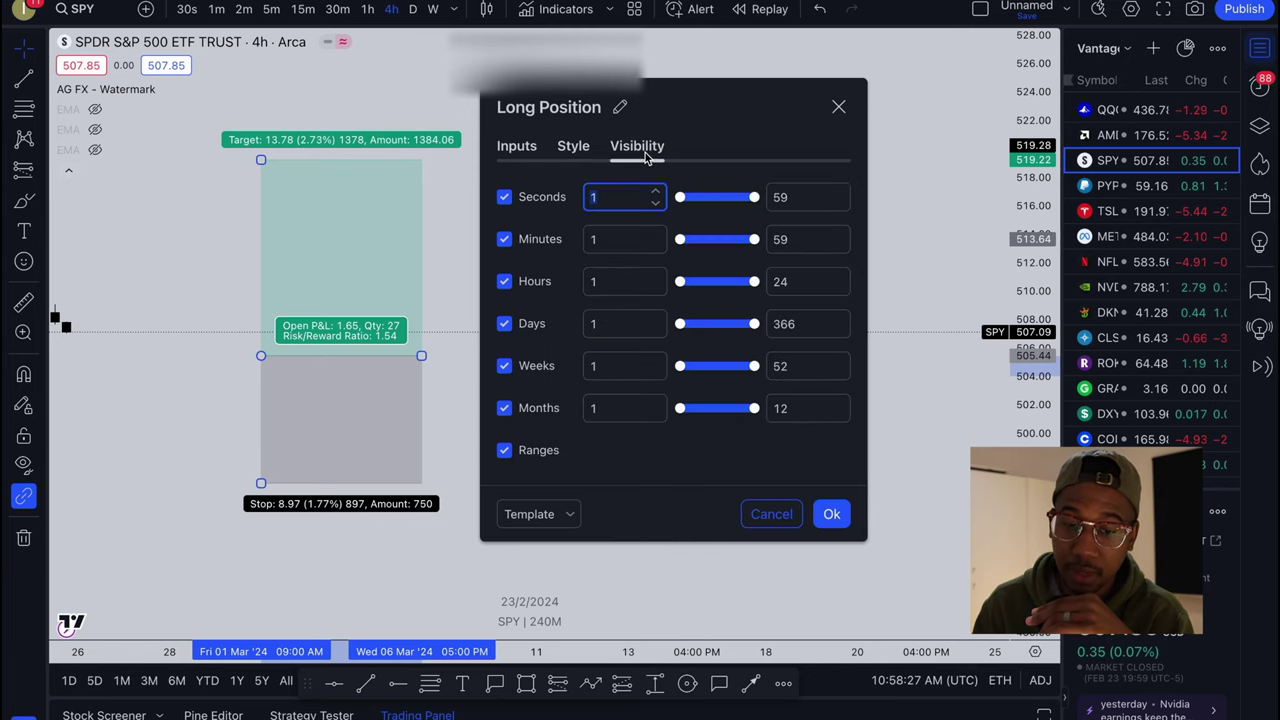
left_click(838, 108)
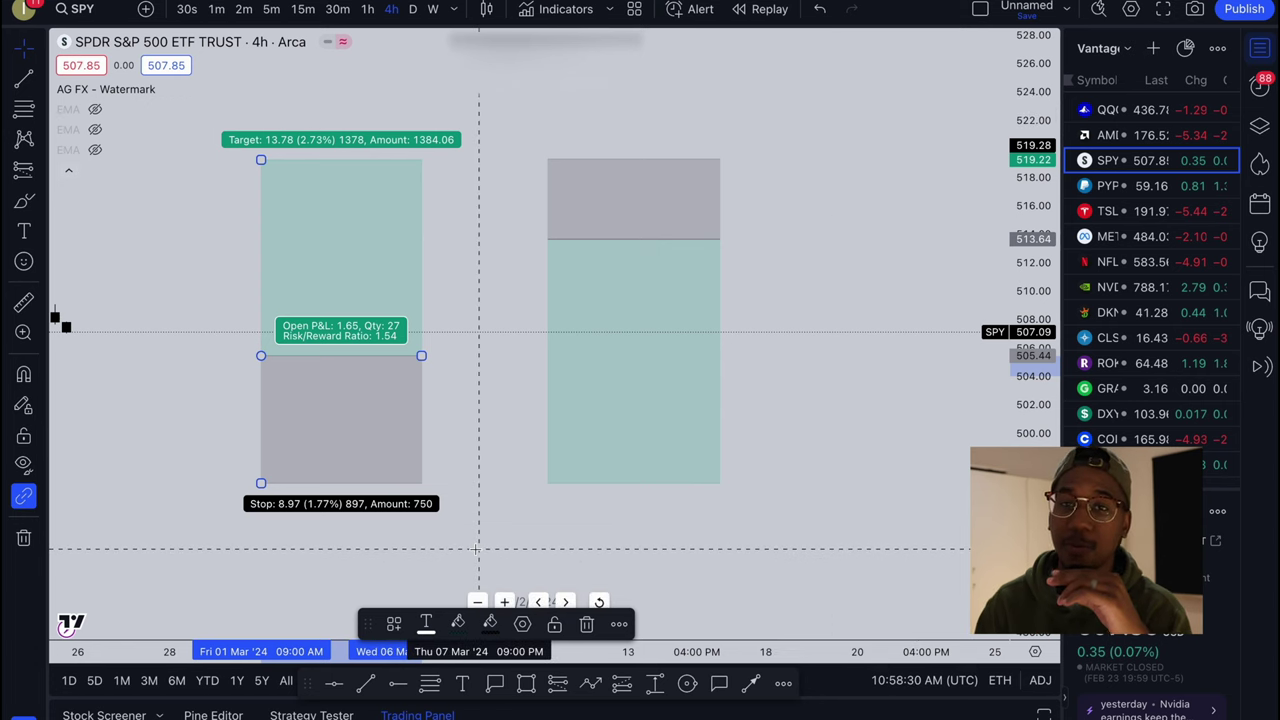
- Move the first long position box onto the mid-February dip
left_click(545, 390)
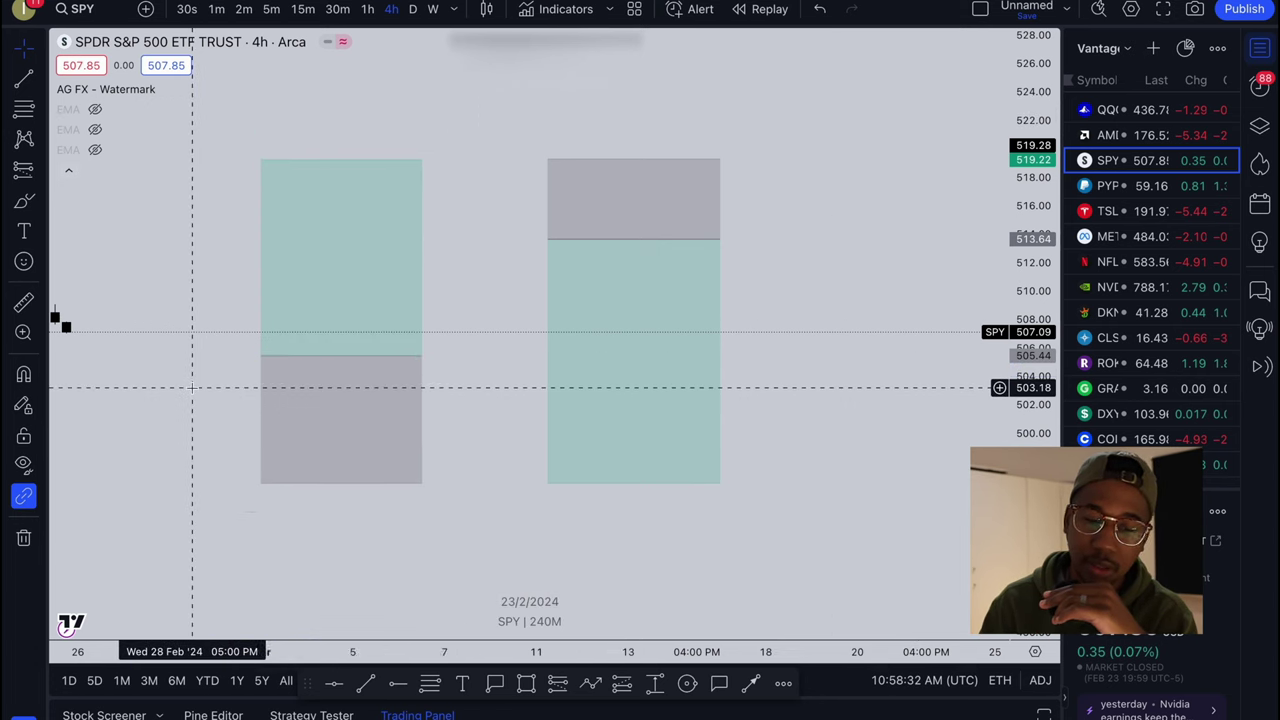
scroll(560, 415, "left", 5)
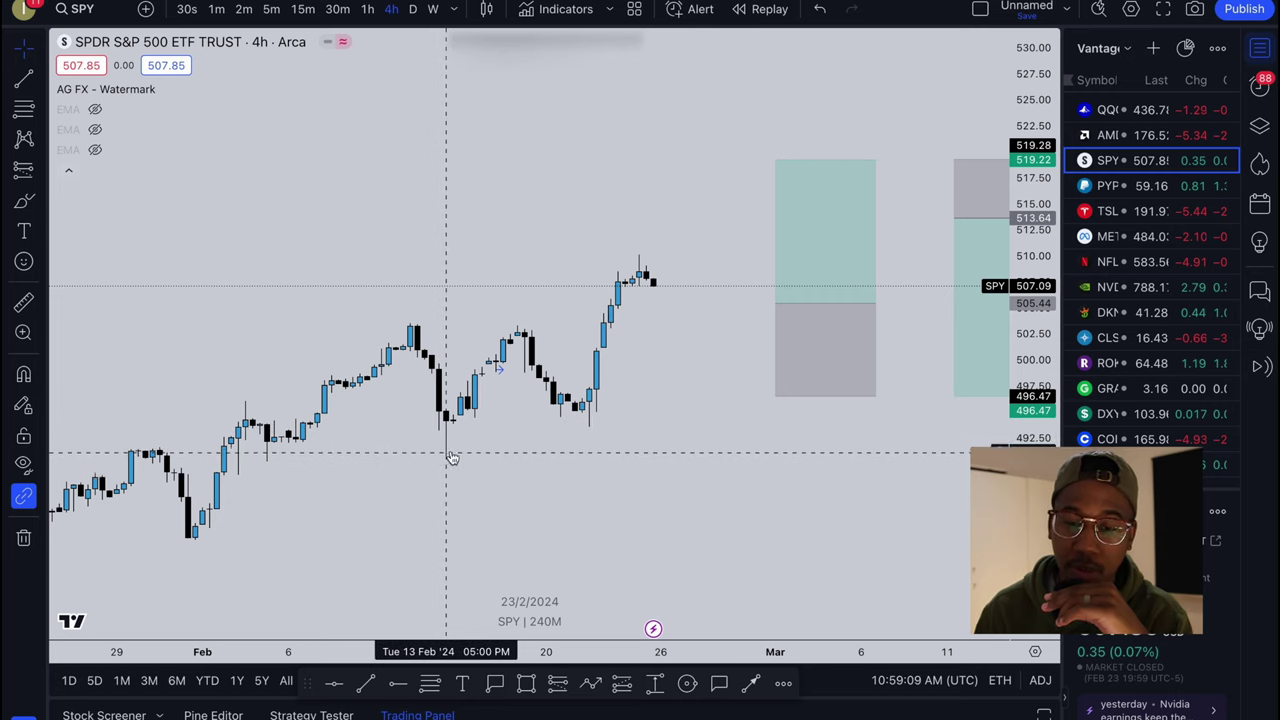
left_click(798, 289)
left_click_drag(798, 289, 433, 418)
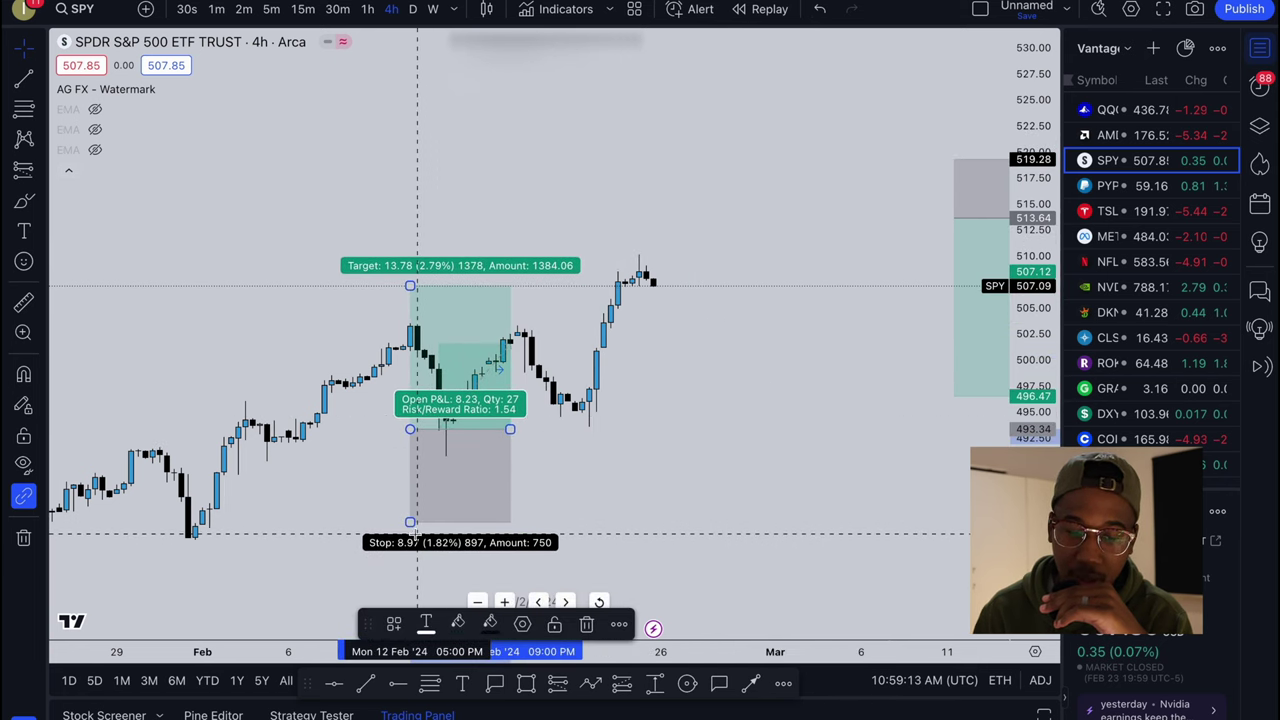
left_click_drag(413, 534, 413, 494)
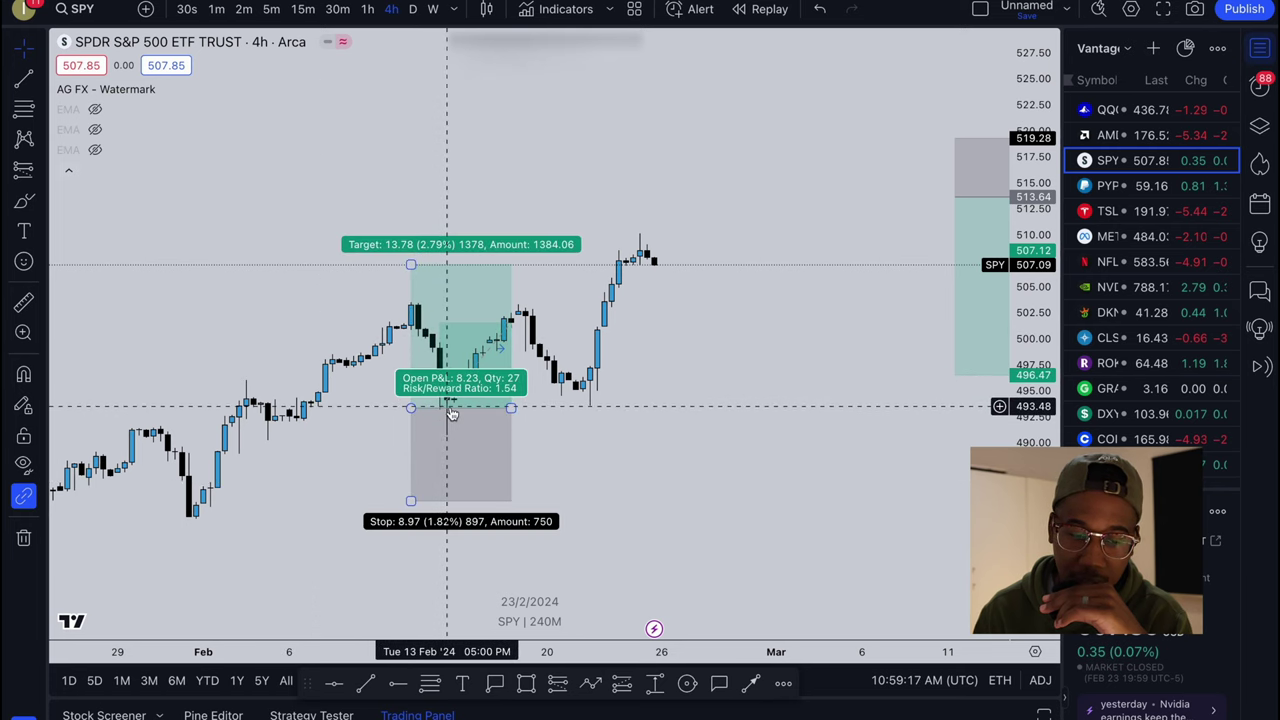
left_click_drag(446, 407, 302, 423)
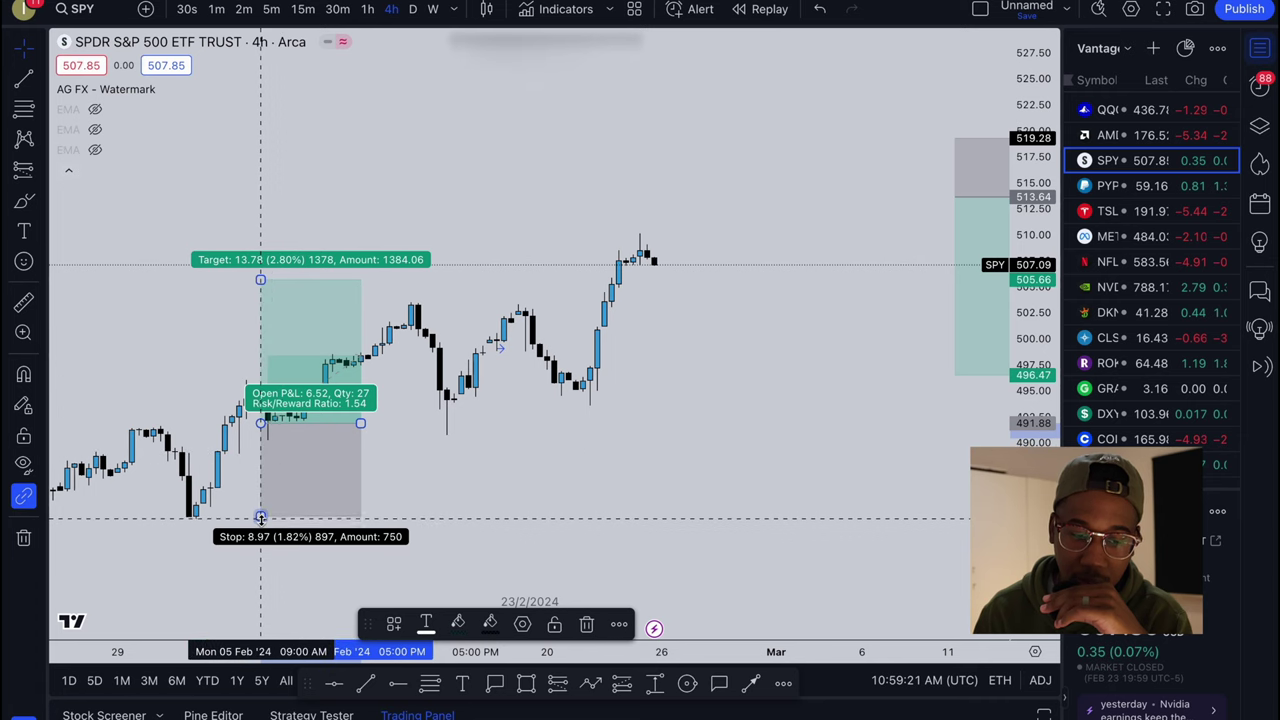
- Tighten the stop, widen the box, start it at the low, and lower the target to 503.39
left_click_drag(260, 518, 260, 457)
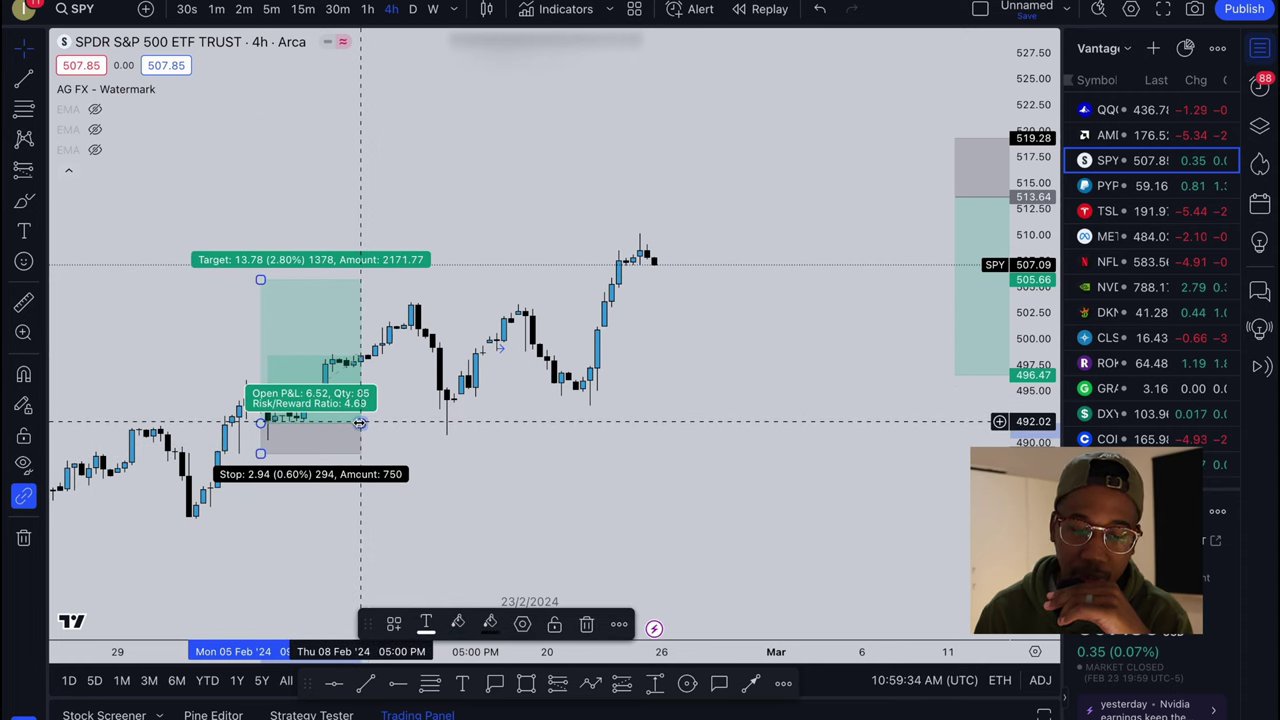
mouse_move(360, 423)
left_mouse_down()
mouse_move(523, 428)
mouse_move(575, 447)
left_mouse_up()
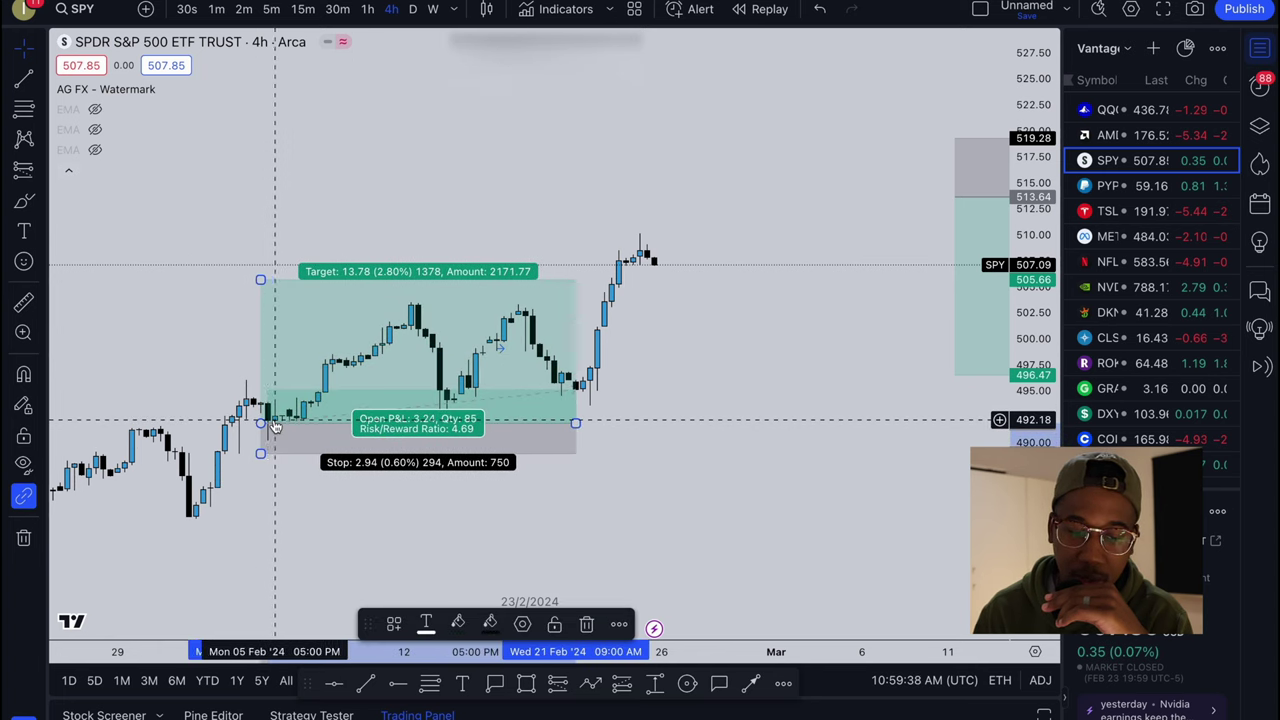
left_click_drag(260, 424, 442, 430)
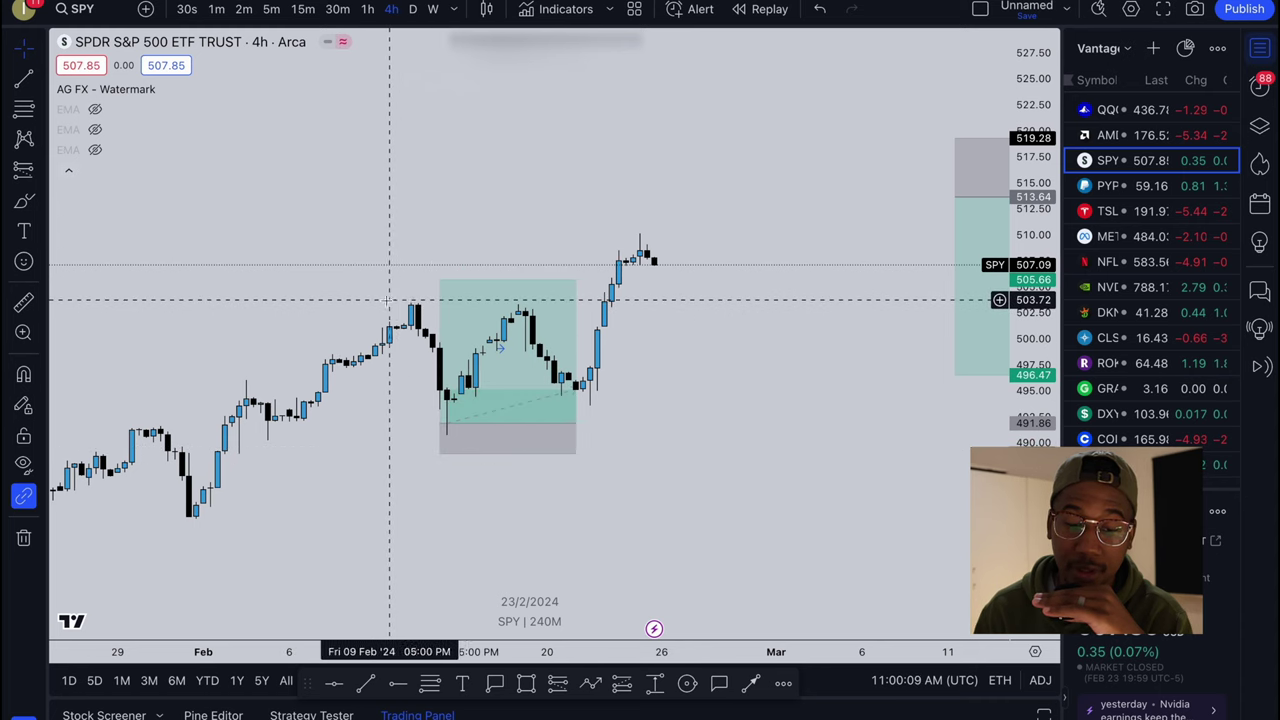
left_click_drag(440, 280, 441, 303)
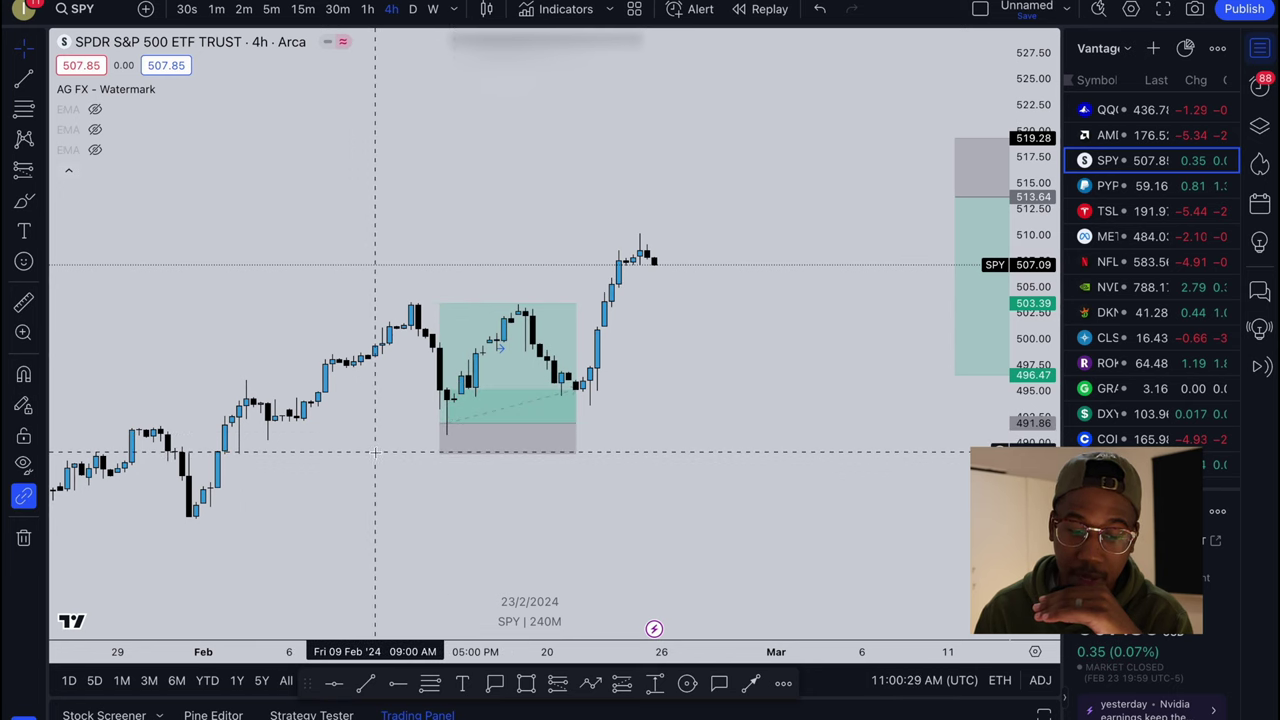
- Nudge the long position's stop down to about 488.53, then pan back to earlier dates
left_click(440, 456)
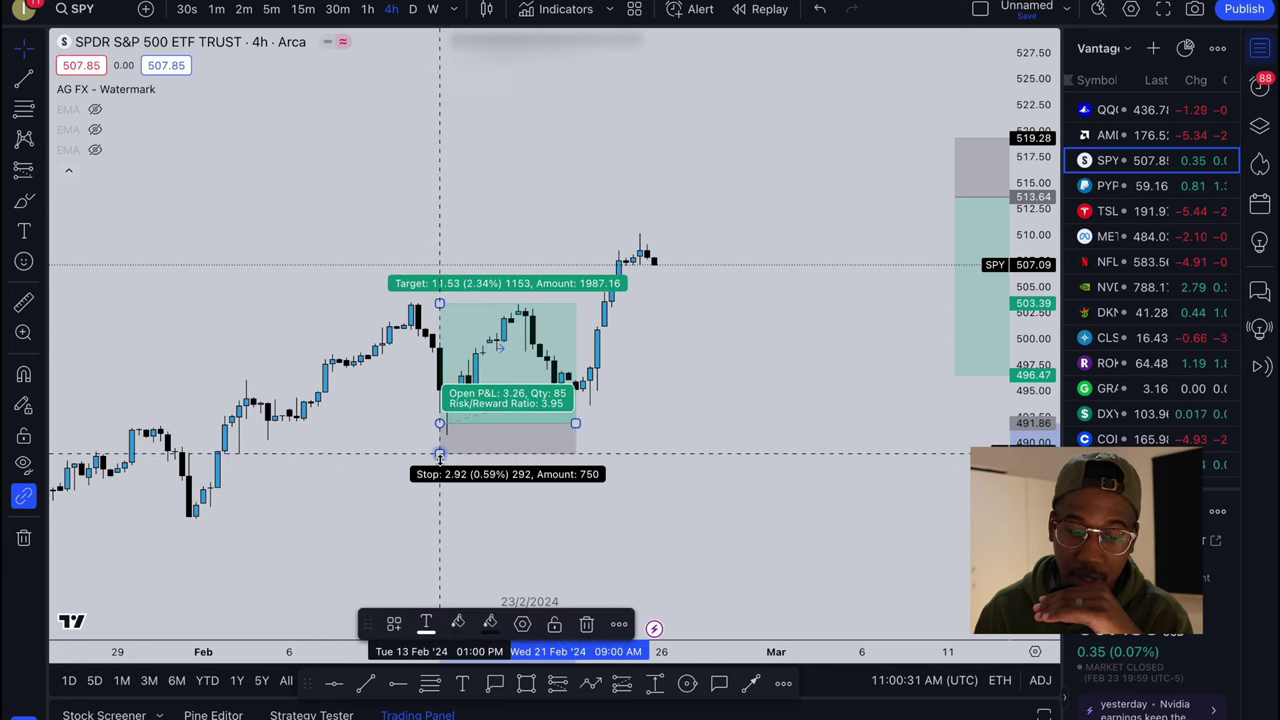
left_click_drag(440, 456, 441, 461)
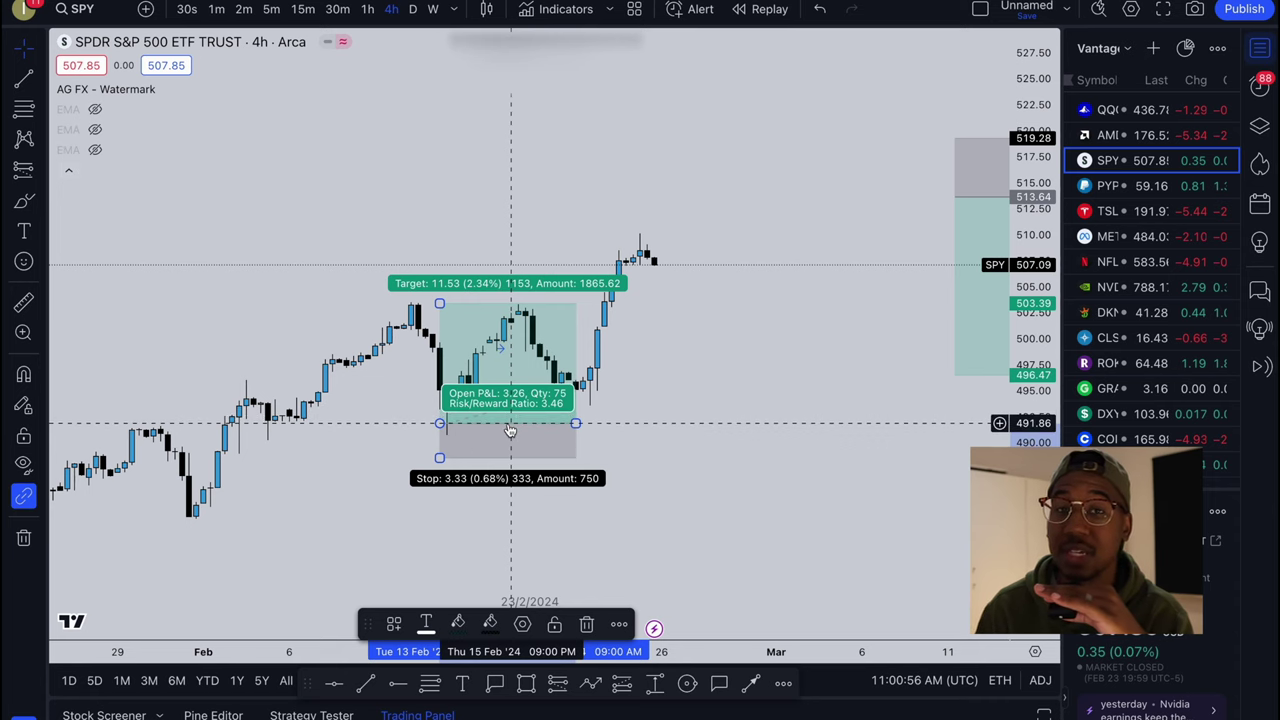
left_click(670, 500)
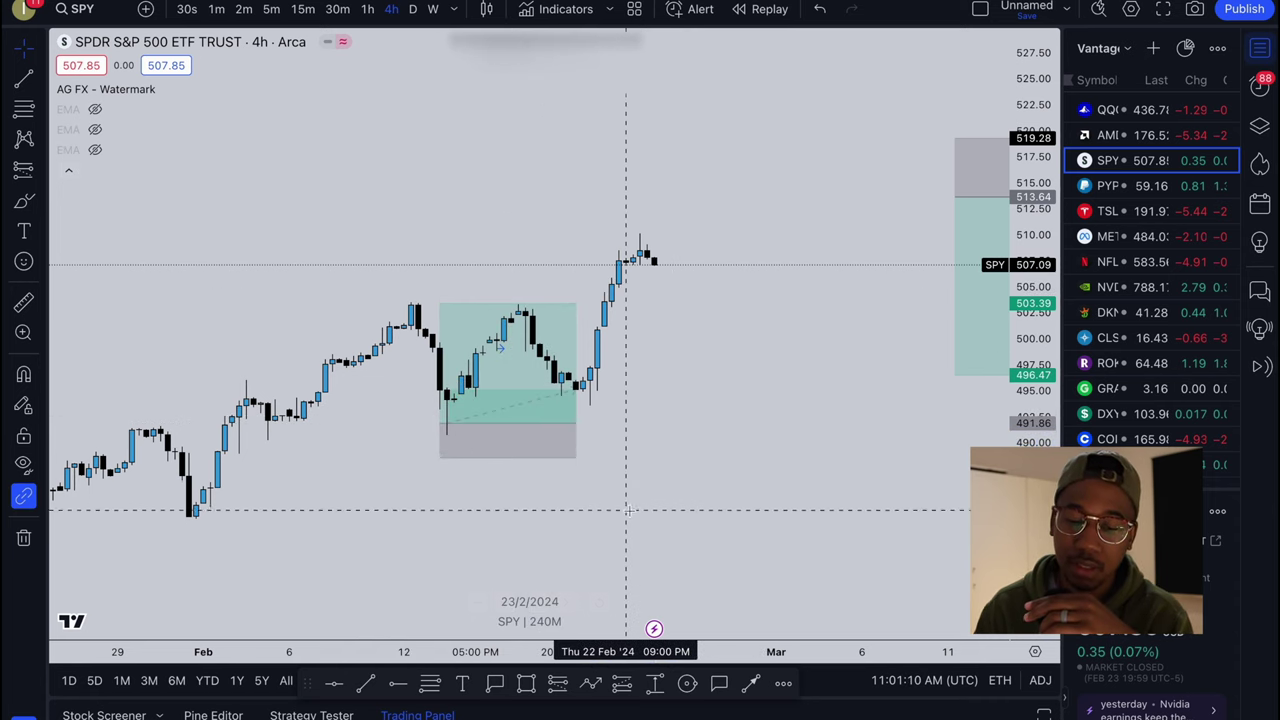
left_click_drag(586, 440, 648, 400)
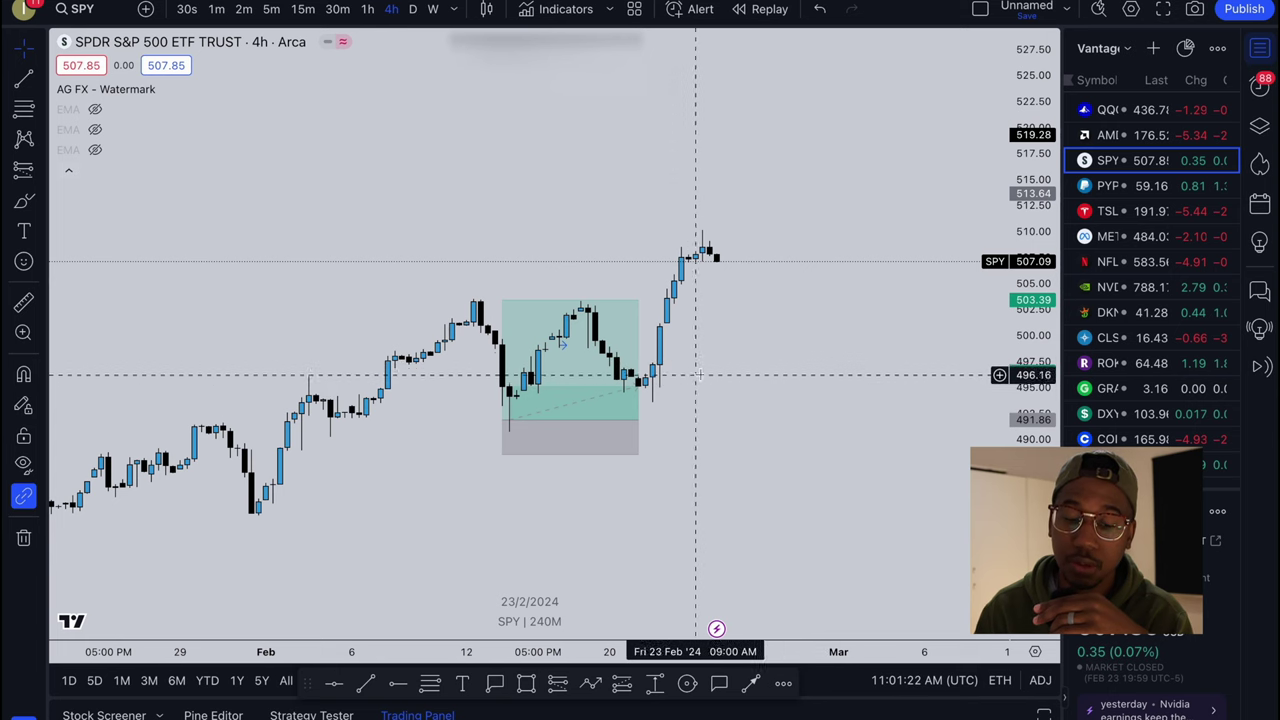
scroll(697, 375, "left", 5)
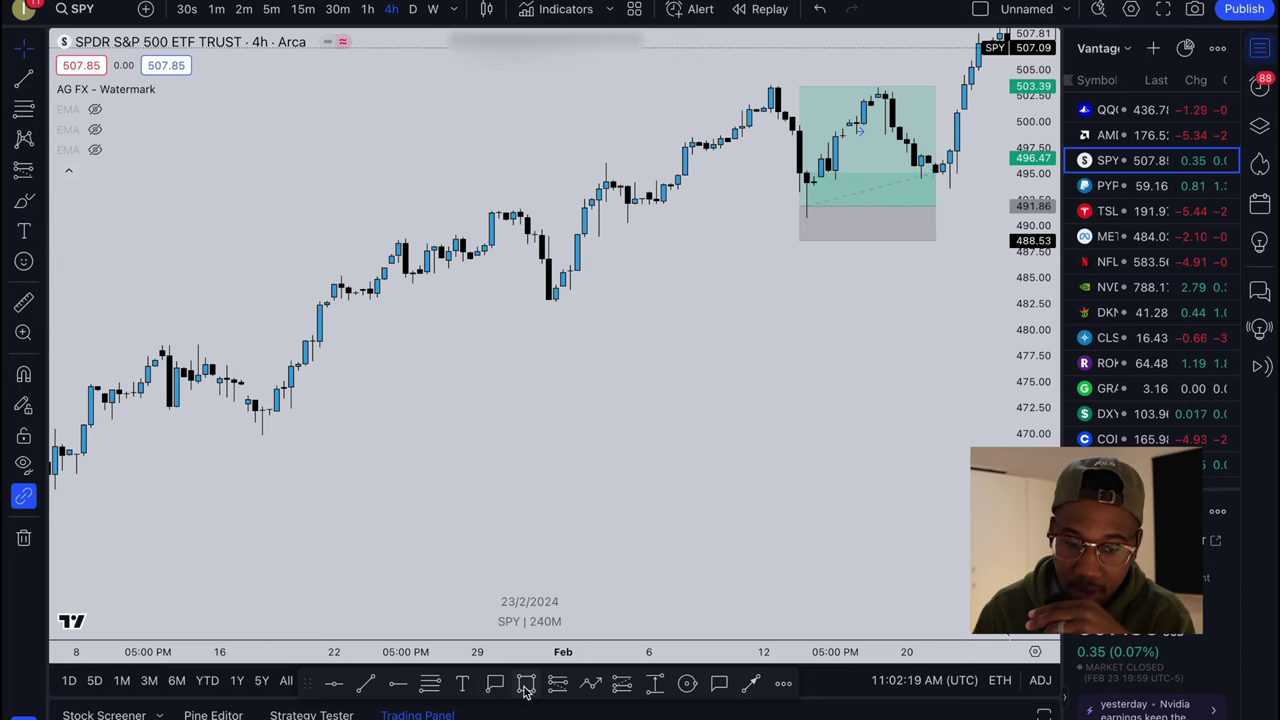
- Draw a grey rectangle over the late-January lows around 483–485
left_click(525, 685)
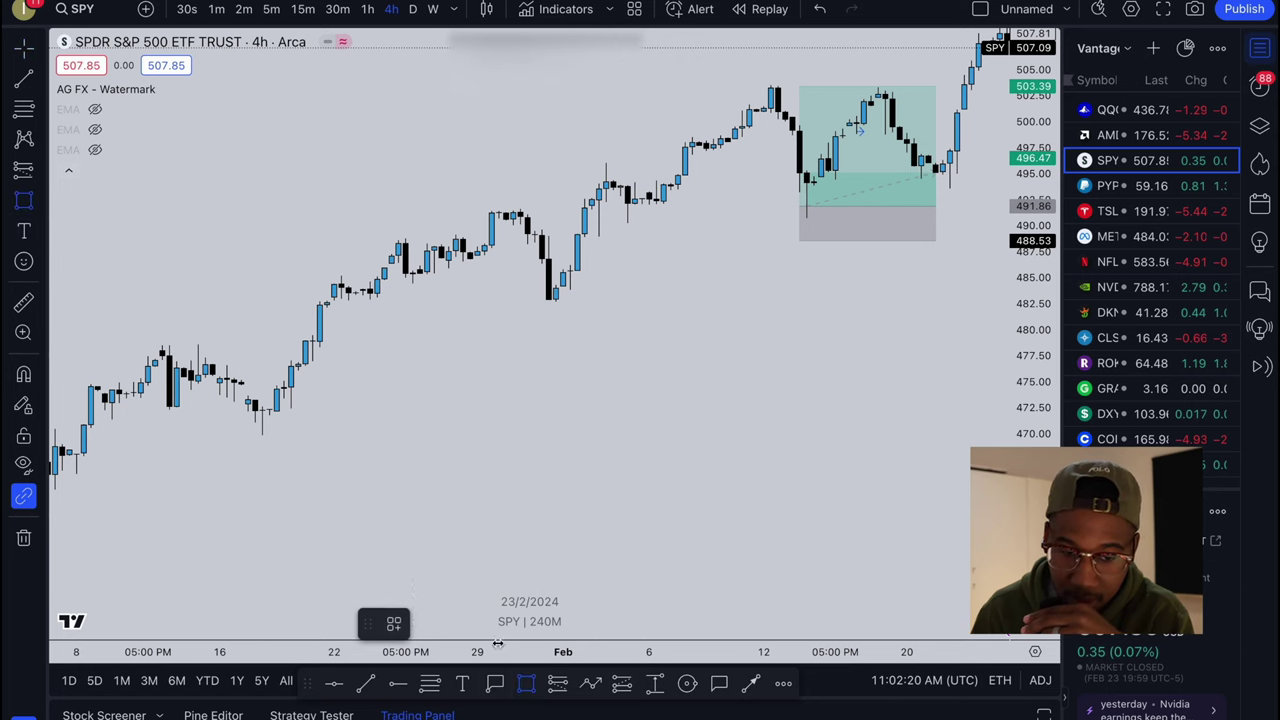
left_click(363, 281)
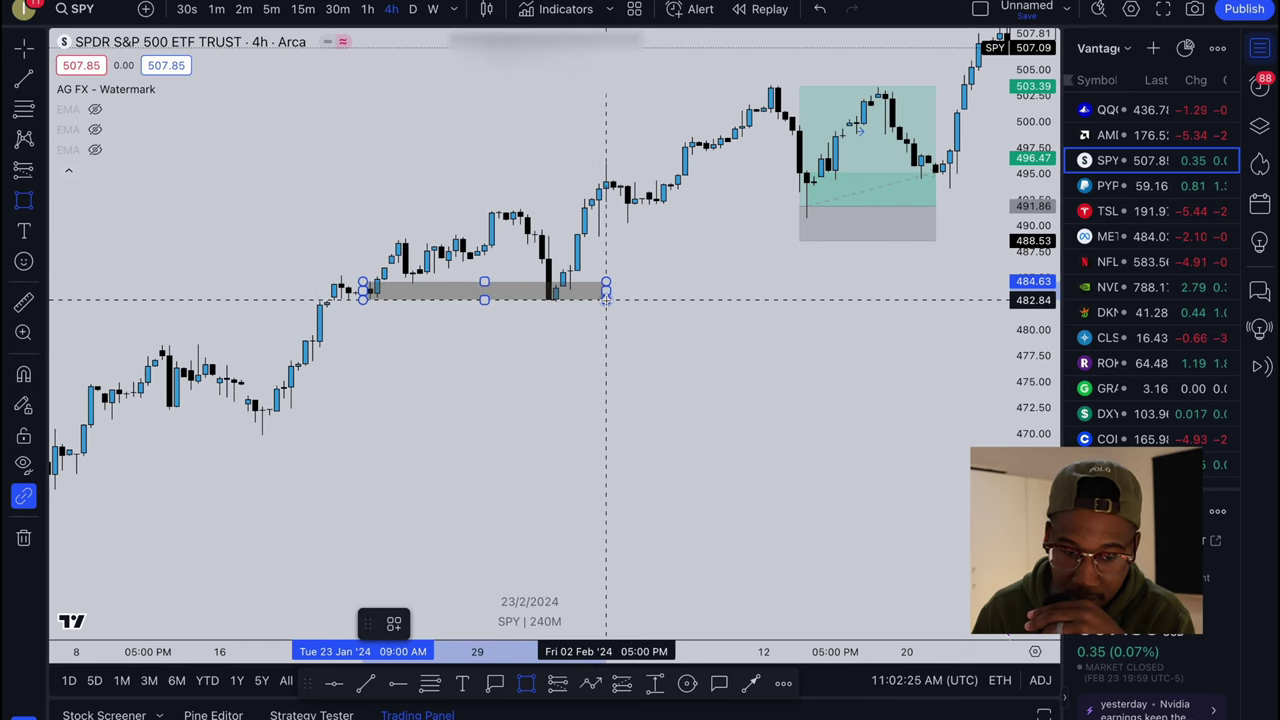
left_click(606, 299)
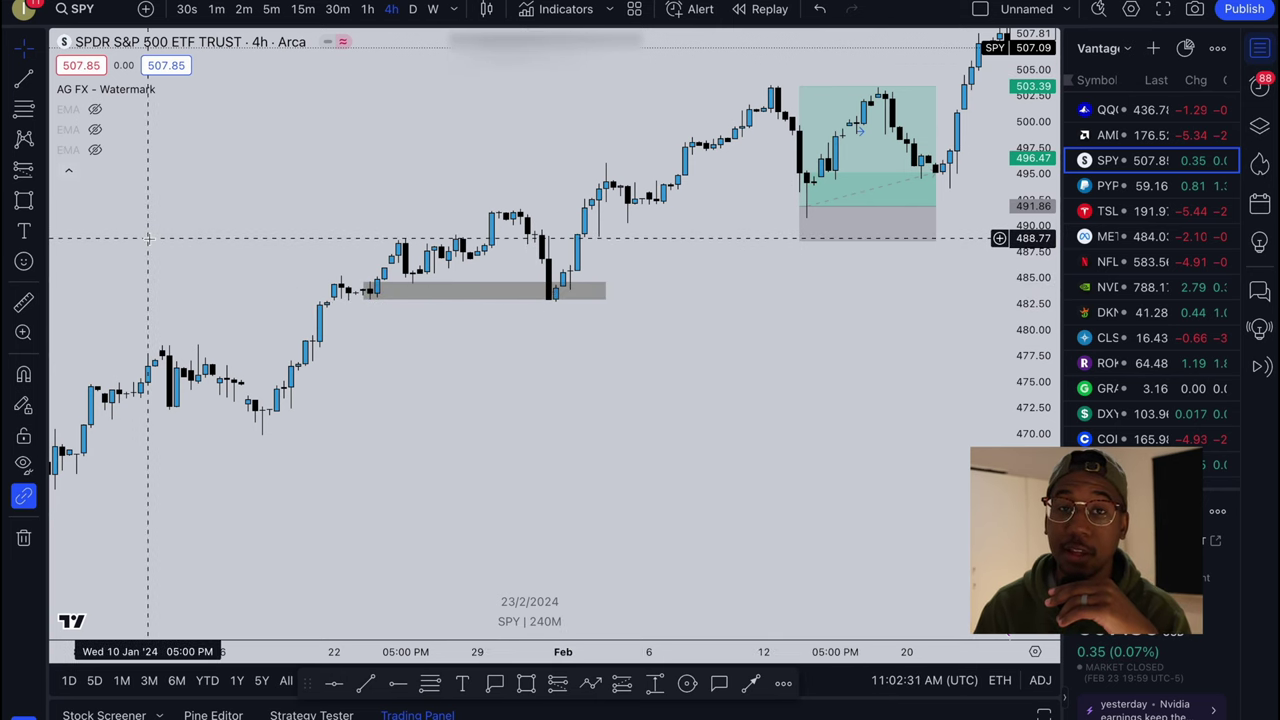
left_click(40, 172)
left_click(62, 195)
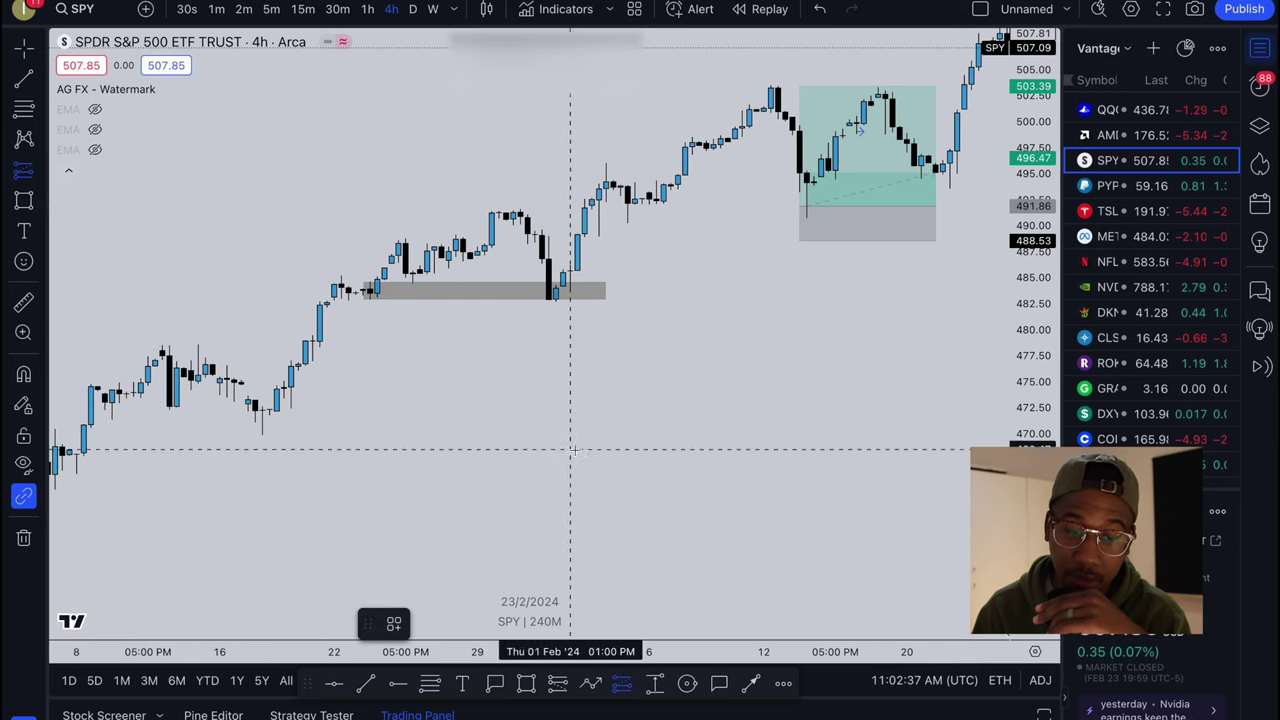
- Place a long position entering in the support zone: target 1.44%, stop 0.54%, risk/reward 2.68
left_click(355, 282)
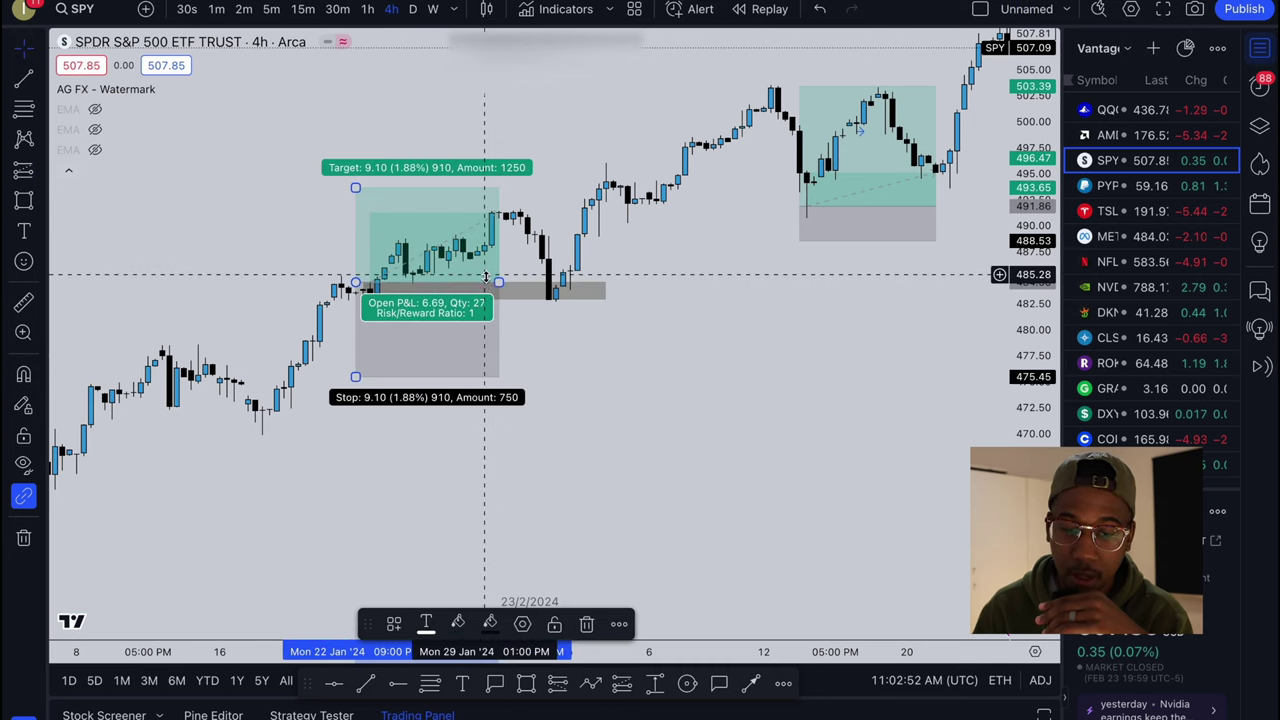
left_click_drag(498, 282, 720, 282)
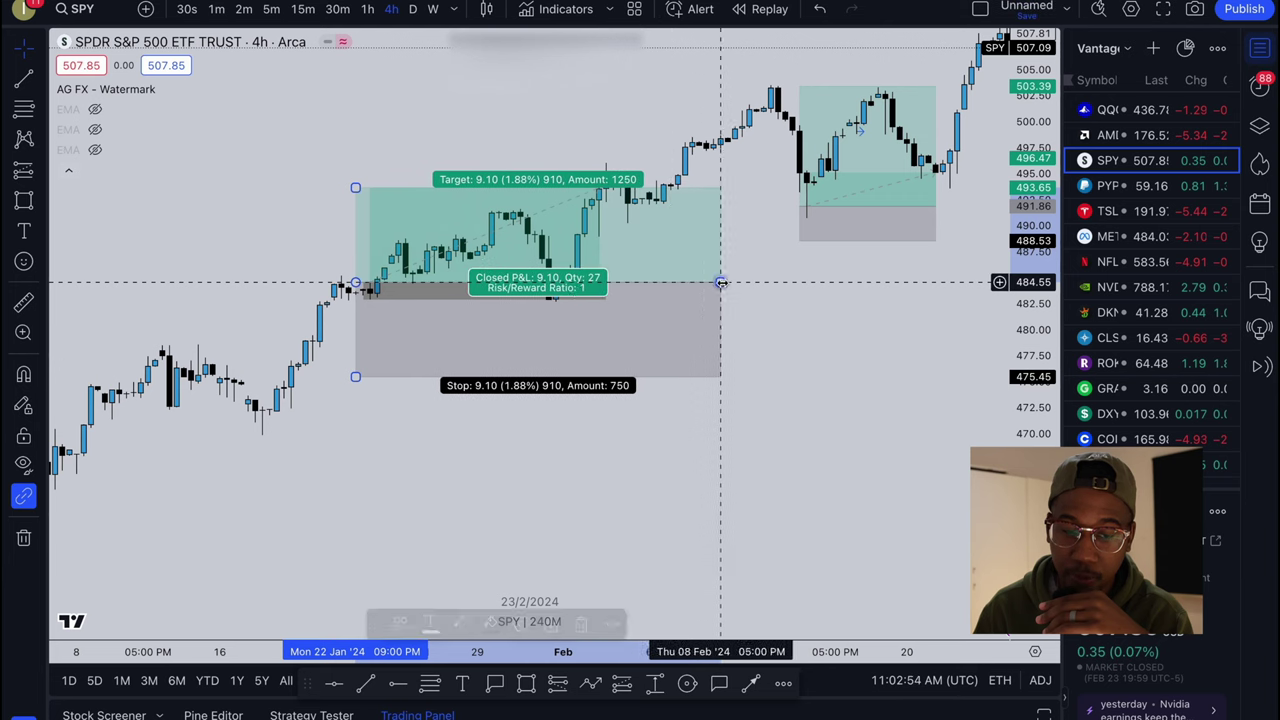
left_click_drag(352, 285, 520, 282)
left_click_drag(520, 377, 519, 307)
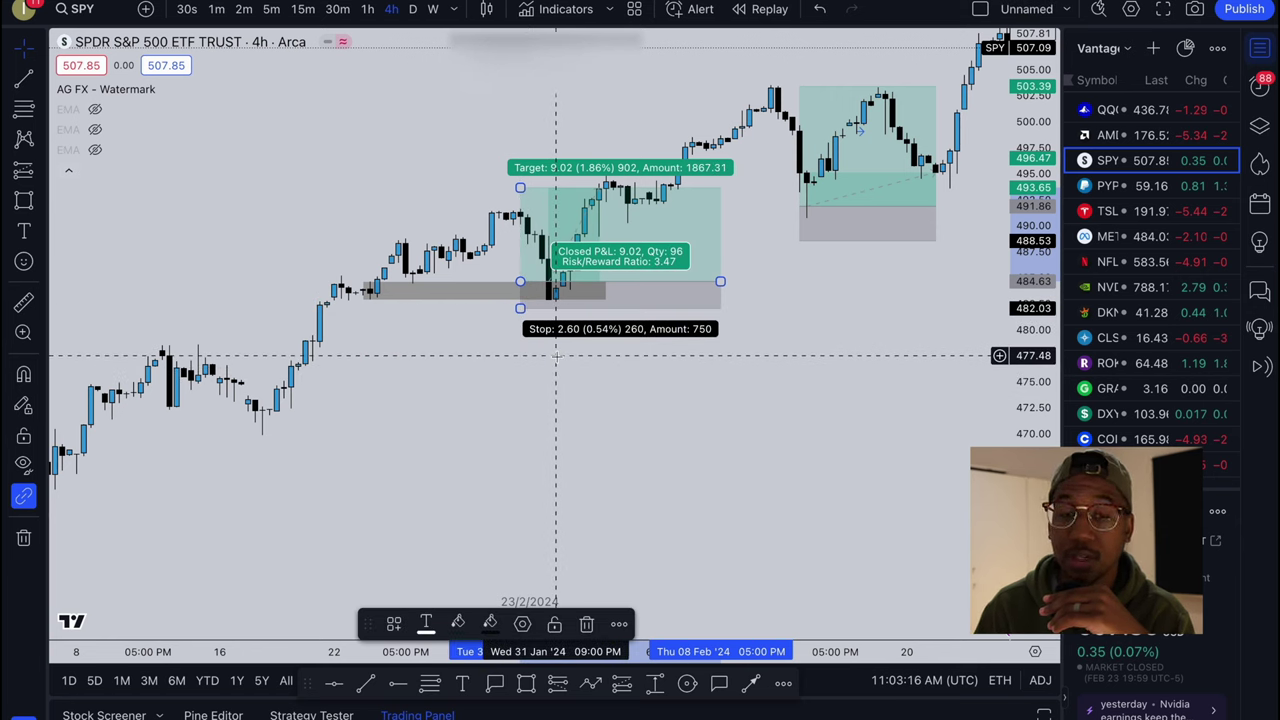
left_click_drag(556, 355, 583, 352)
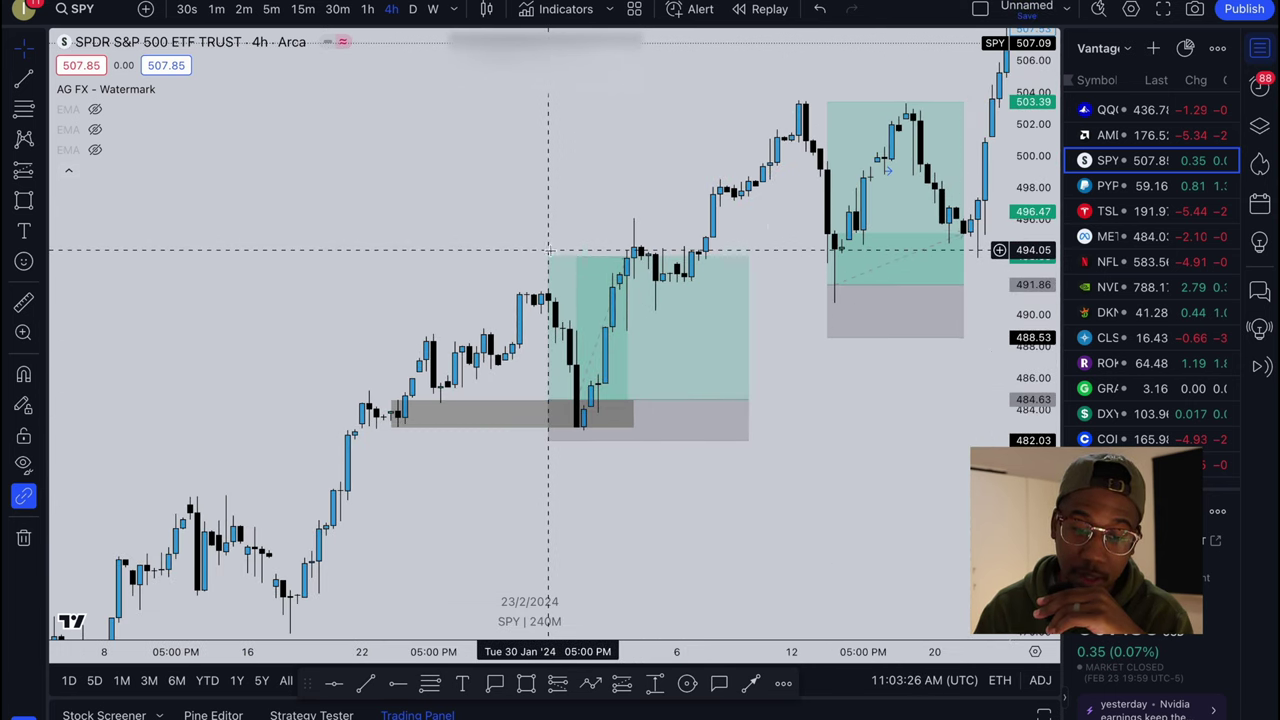
left_click_drag(549, 257, 549, 290)
left_click(498, 272)
left_click_drag(698, 478, 540, 478)
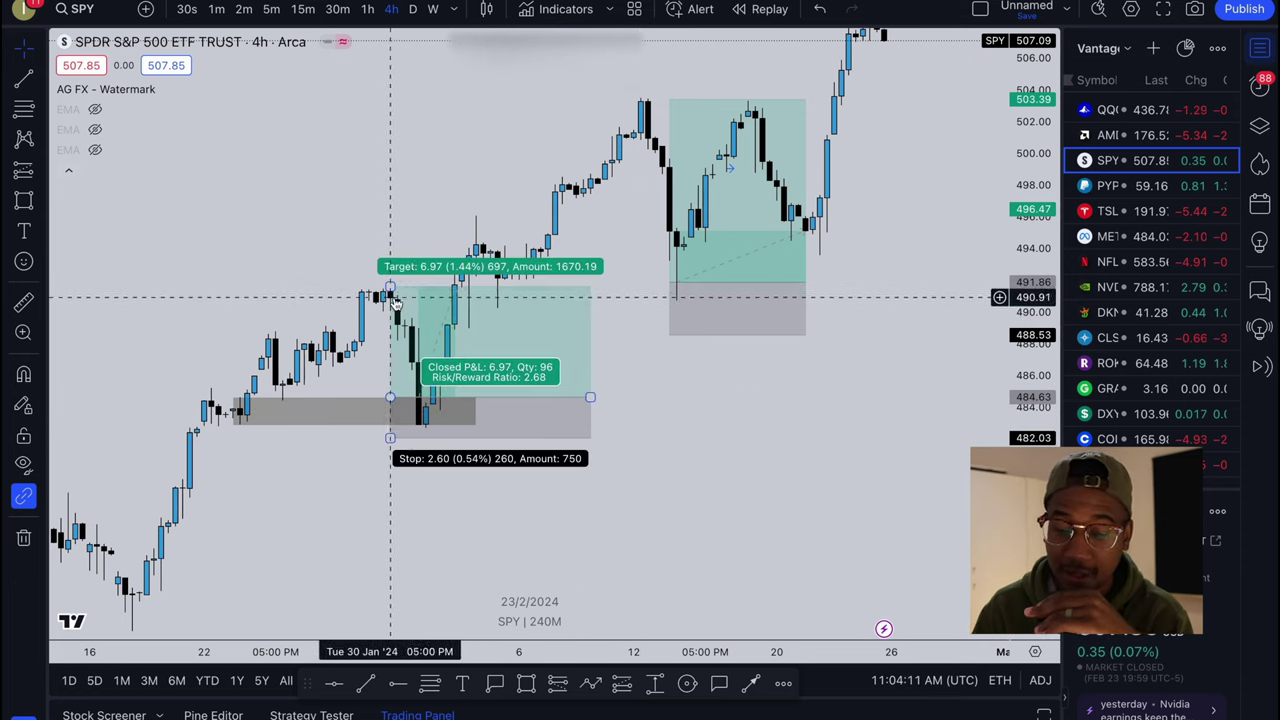
left_click_drag(741, 505, 314, 277)
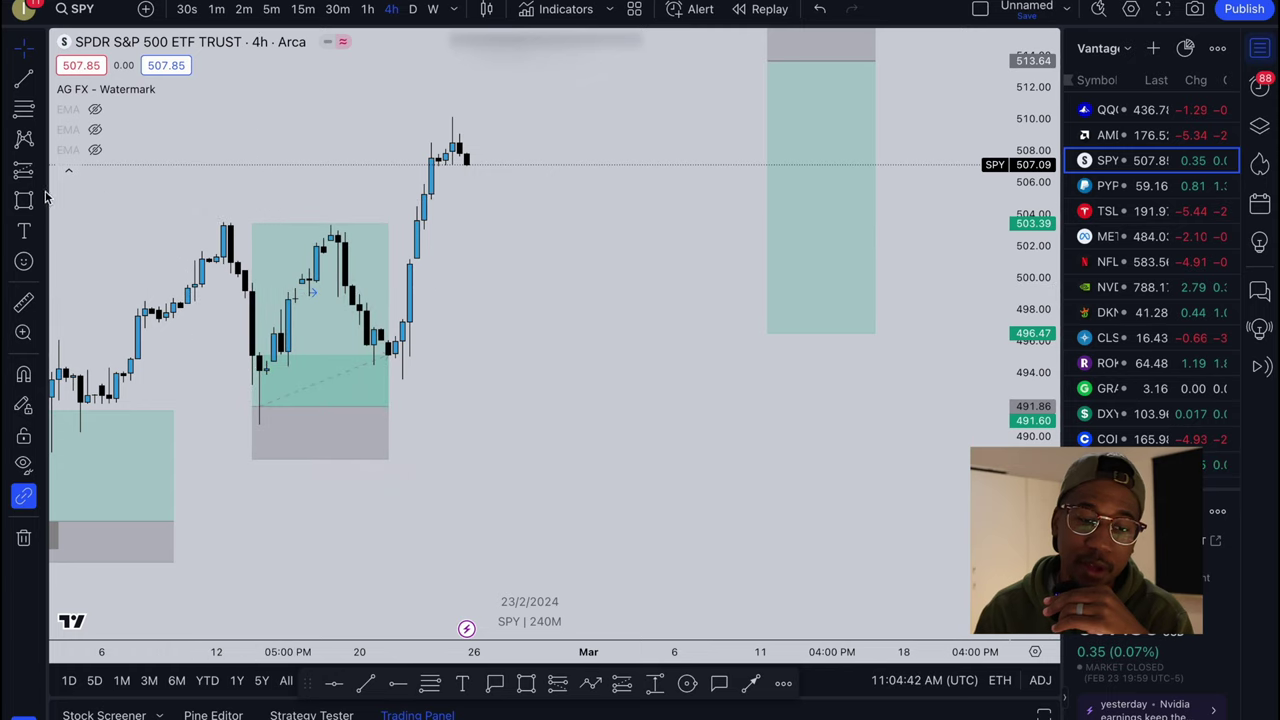
- Draw a rectangle marking the 499–501 zone at the late-February breakout candle
left_click(24, 112)
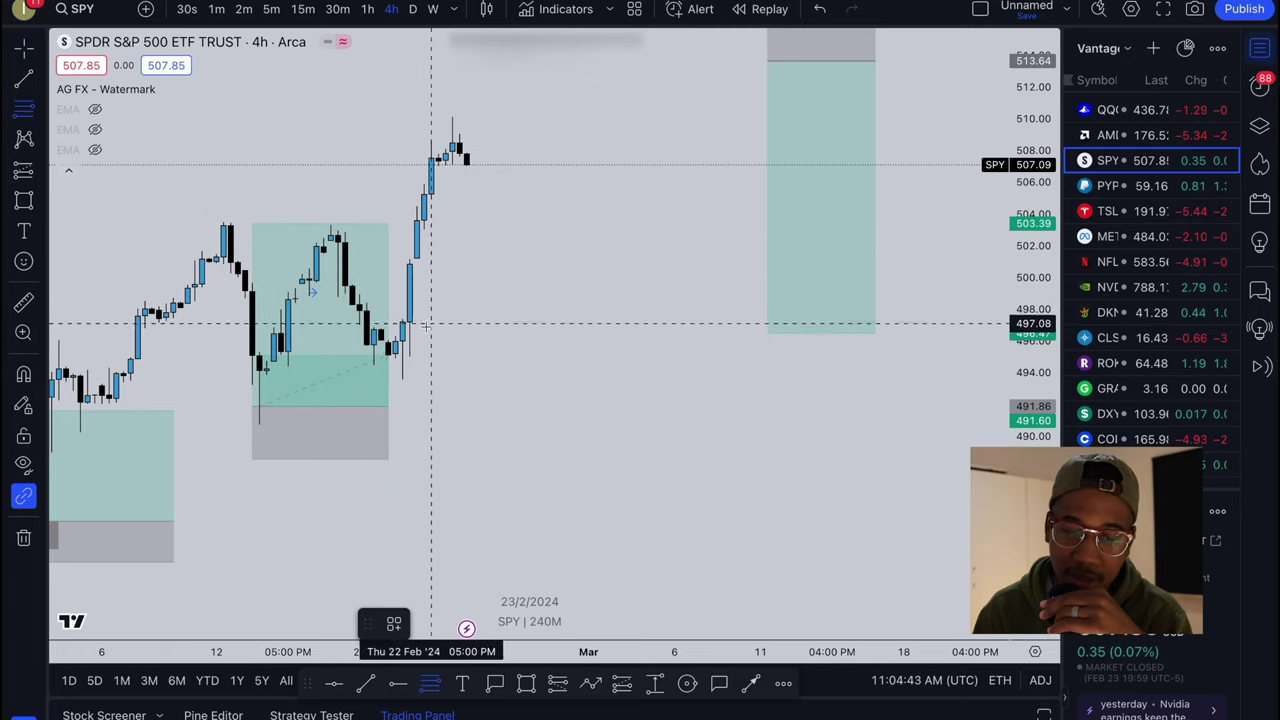
left_click(395, 378)
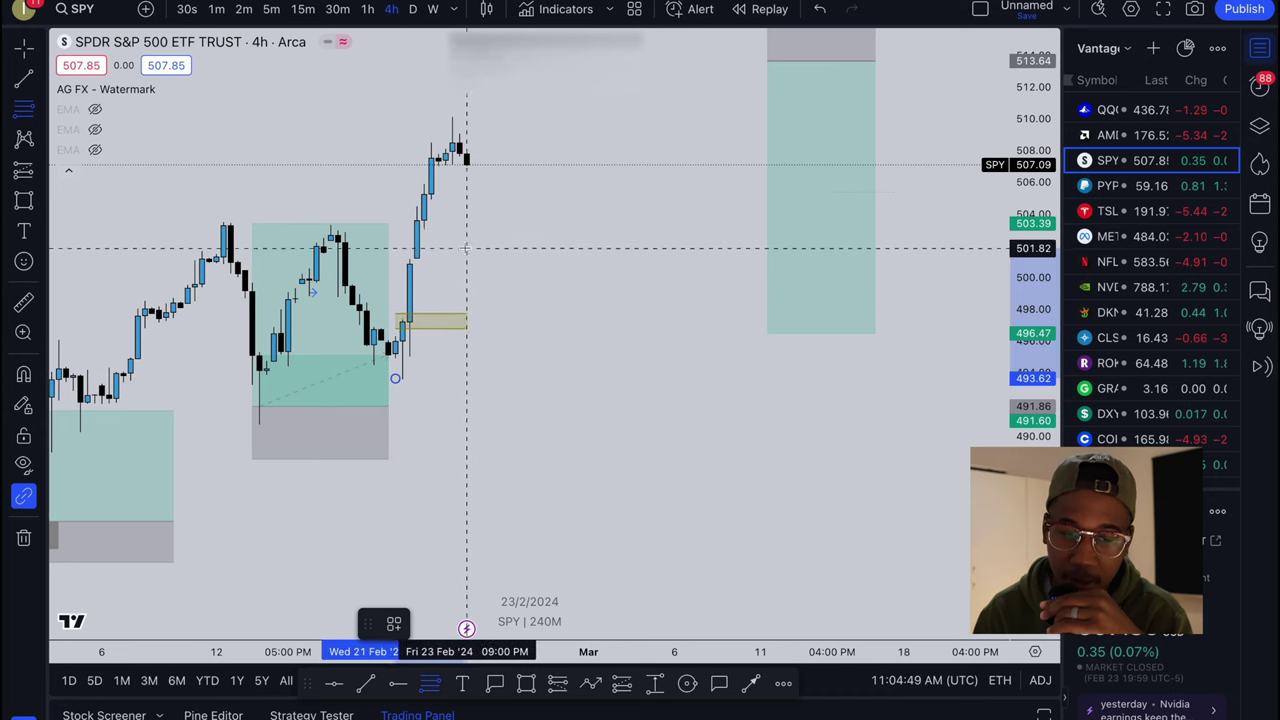
left_click(589, 143)
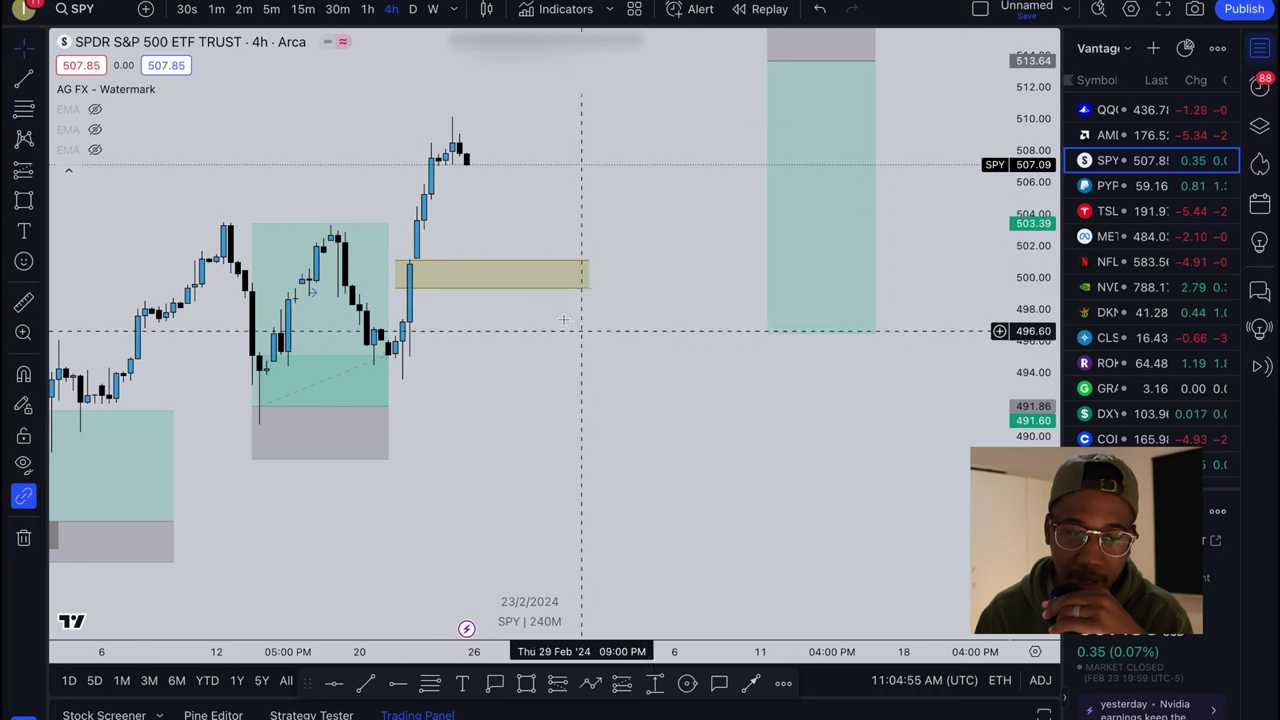
left_click(23, 173)
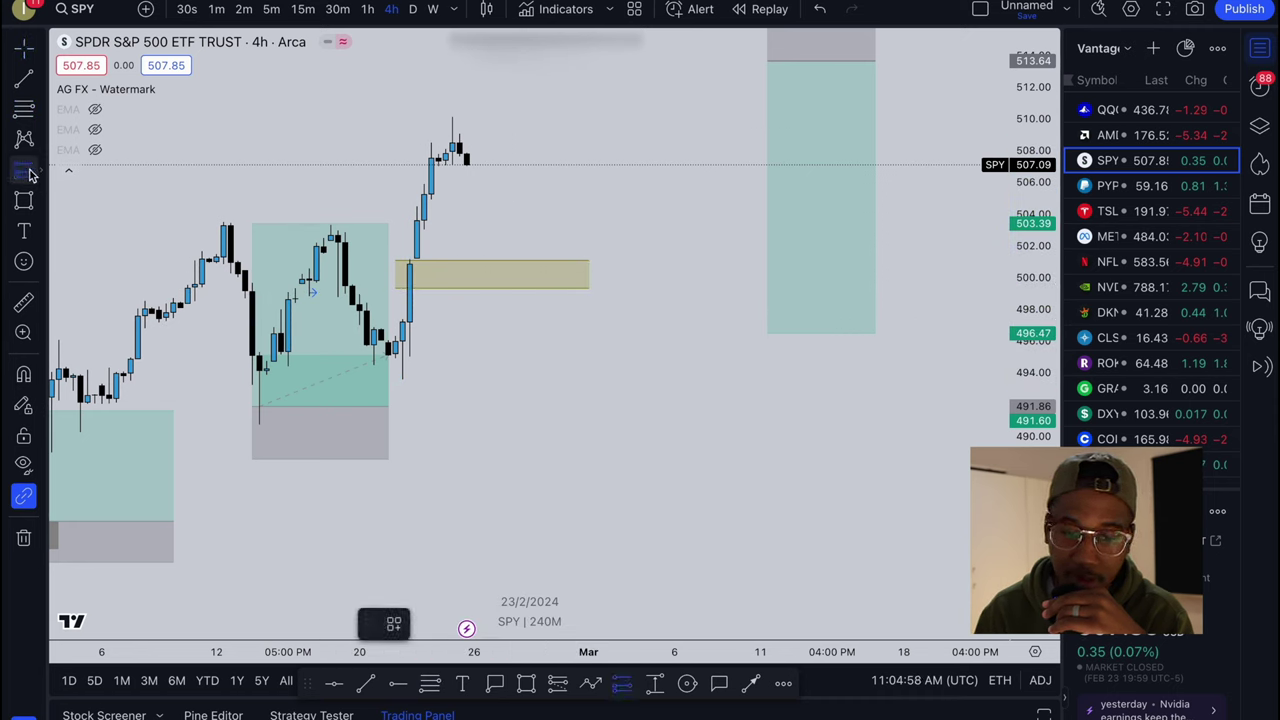
- Place a long position entering at the yellow zone near 501 with its stop near 498.6
left_click(473, 288)
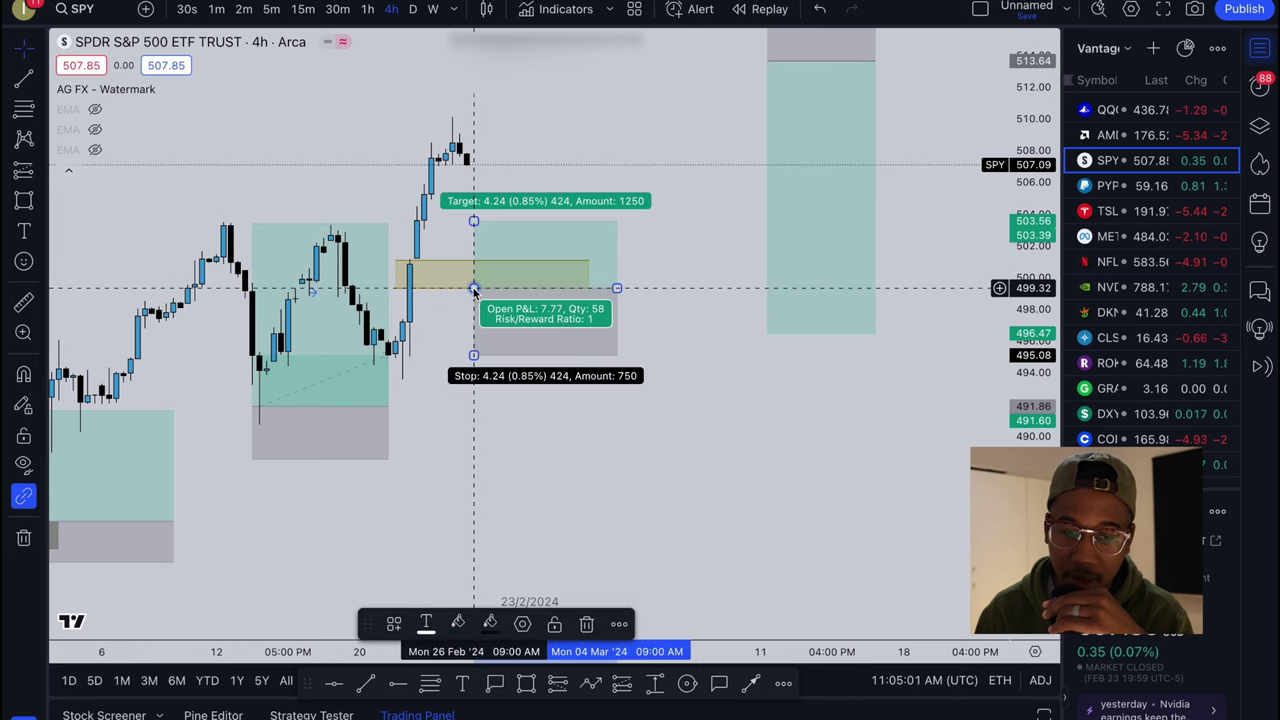
left_click_drag(474, 220, 495, 116)
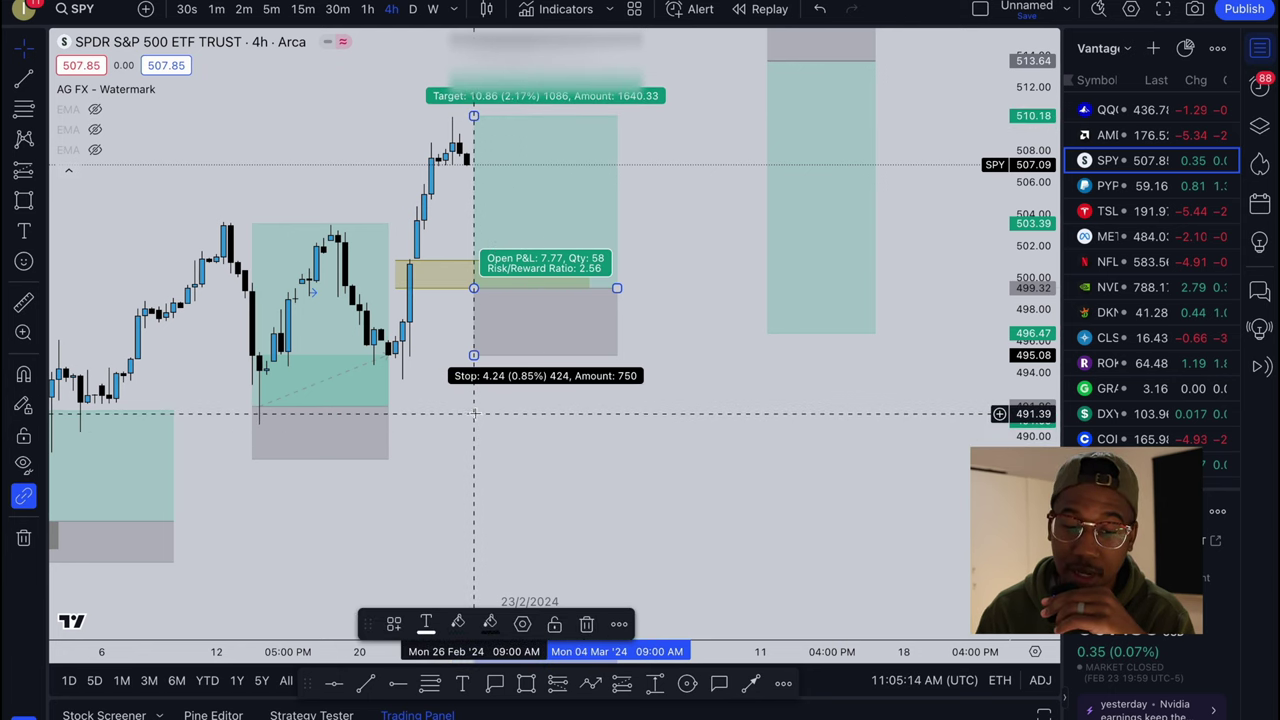
left_click_drag(474, 355, 487, 298)
left_click(514, 371)
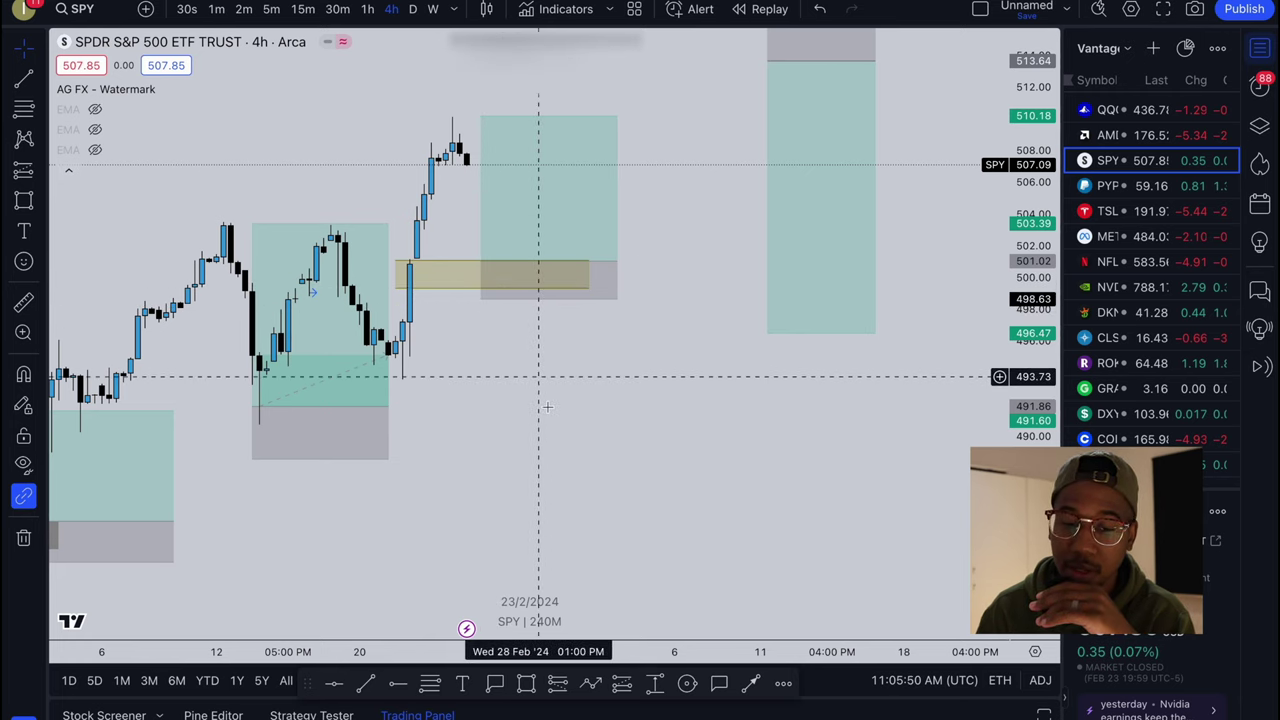
- Draw a second yellow zone near 505 and raise the long position's target to about 510.23
mouse_move(486, 134)
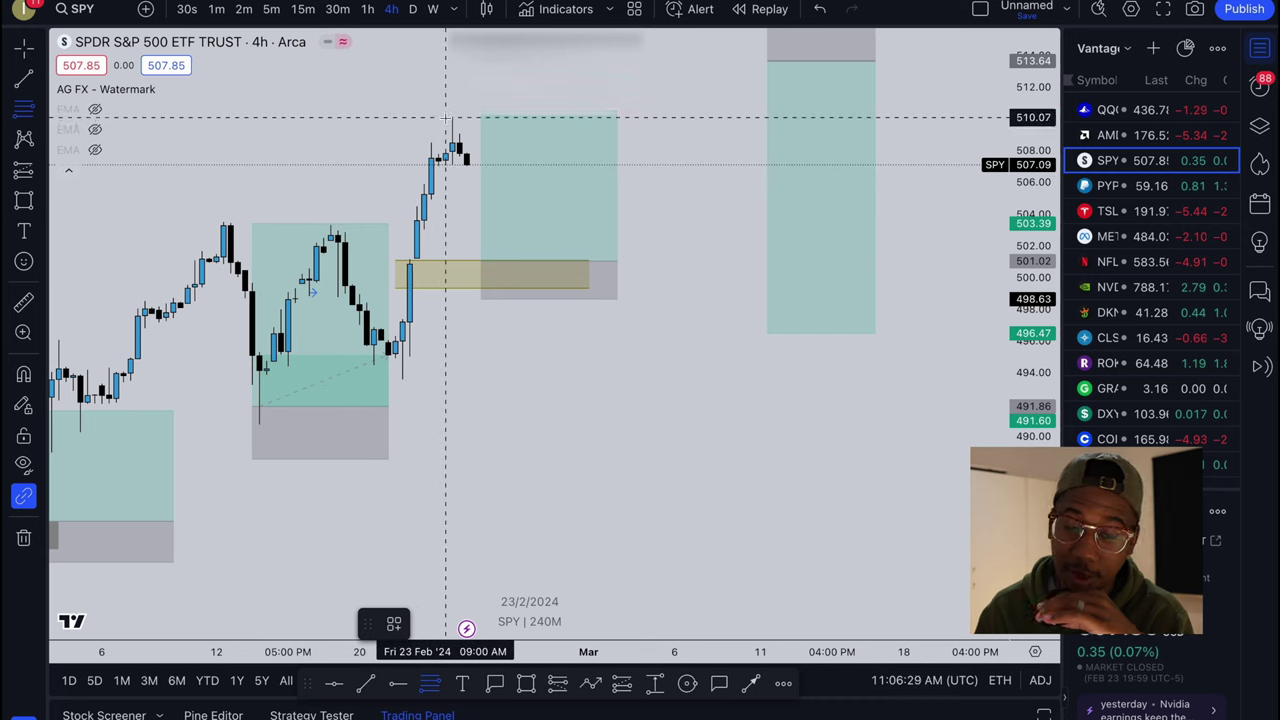
left_click_drag(446, 117, 560, 288)
left_click(481, 116)
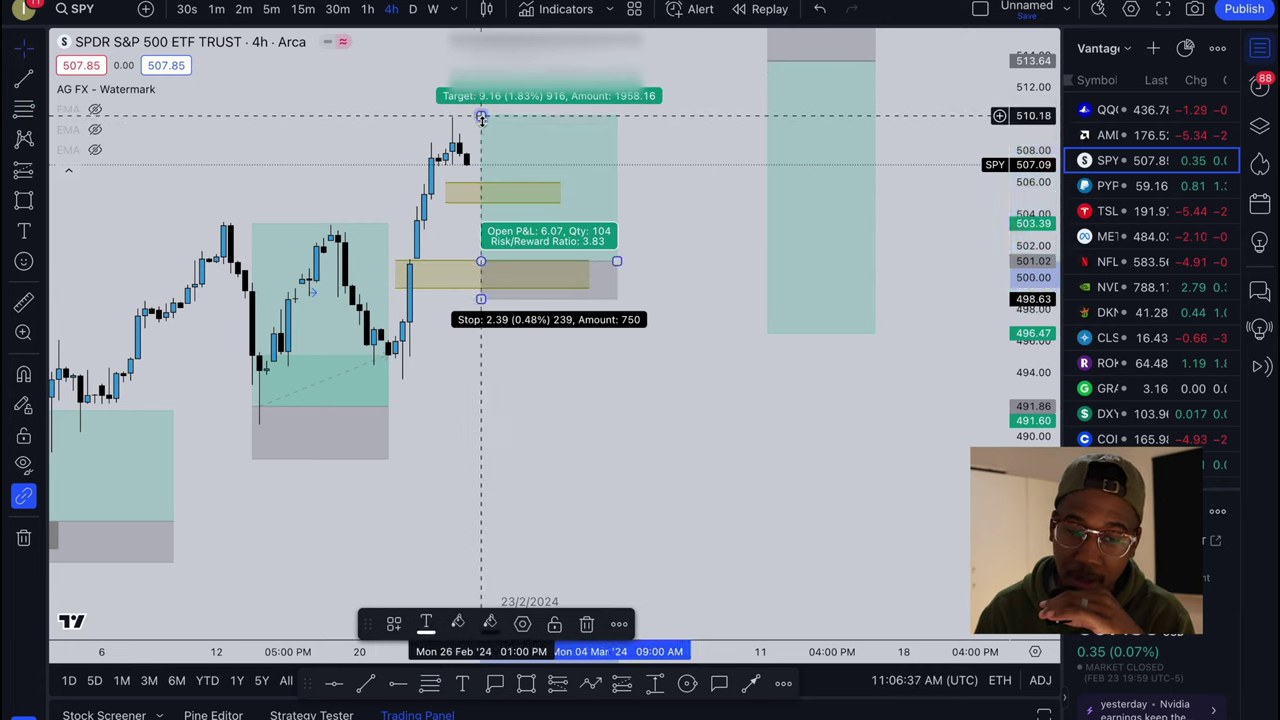
mouse_move(481, 118)
left_mouse_down()
mouse_move(500, 205)
mouse_move(495, 117)
left_mouse_up()
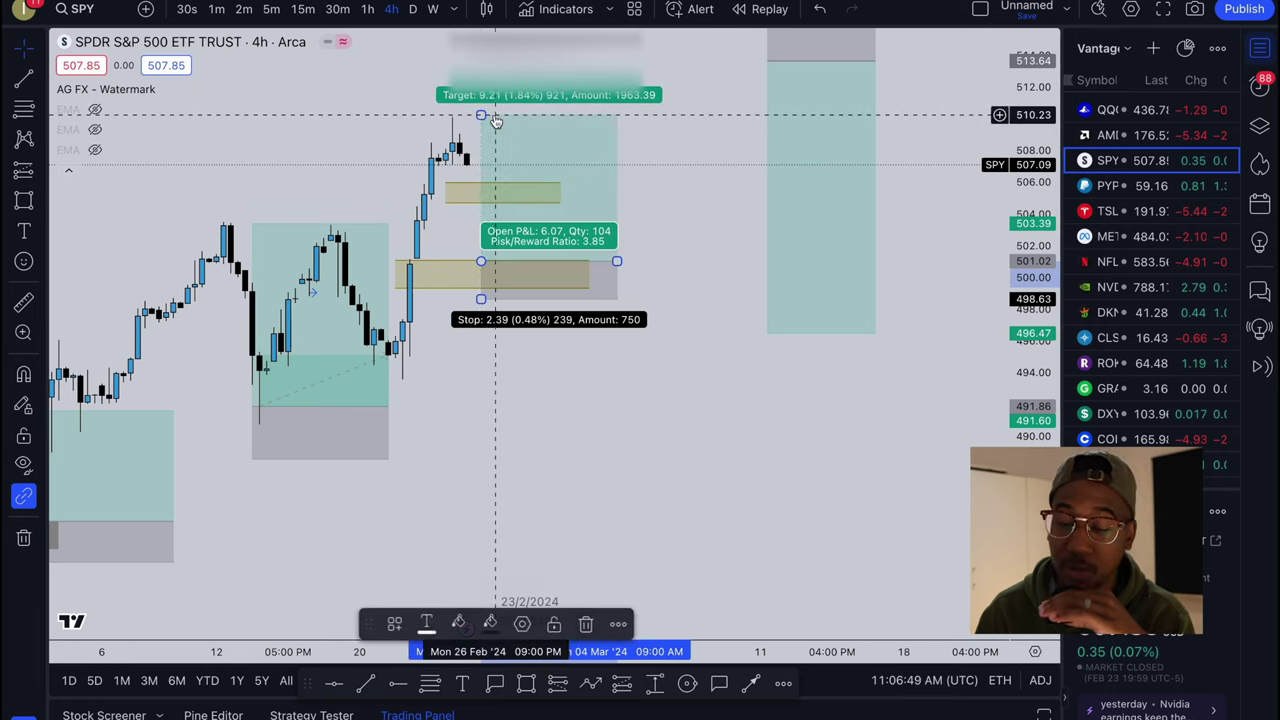
- Drop green price labels reading 504.69 and 506.03 at the upper yellow zone's edges
left_click(495, 685)
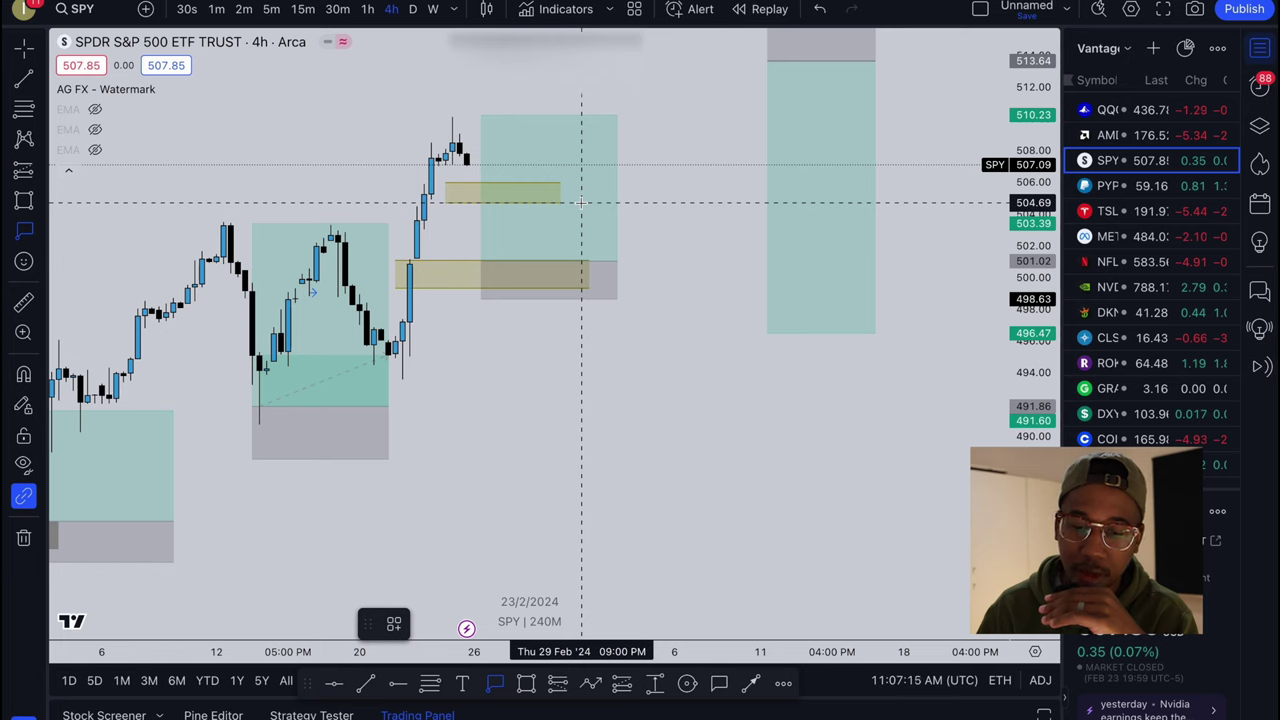
left_click_drag(581, 202, 597, 188)
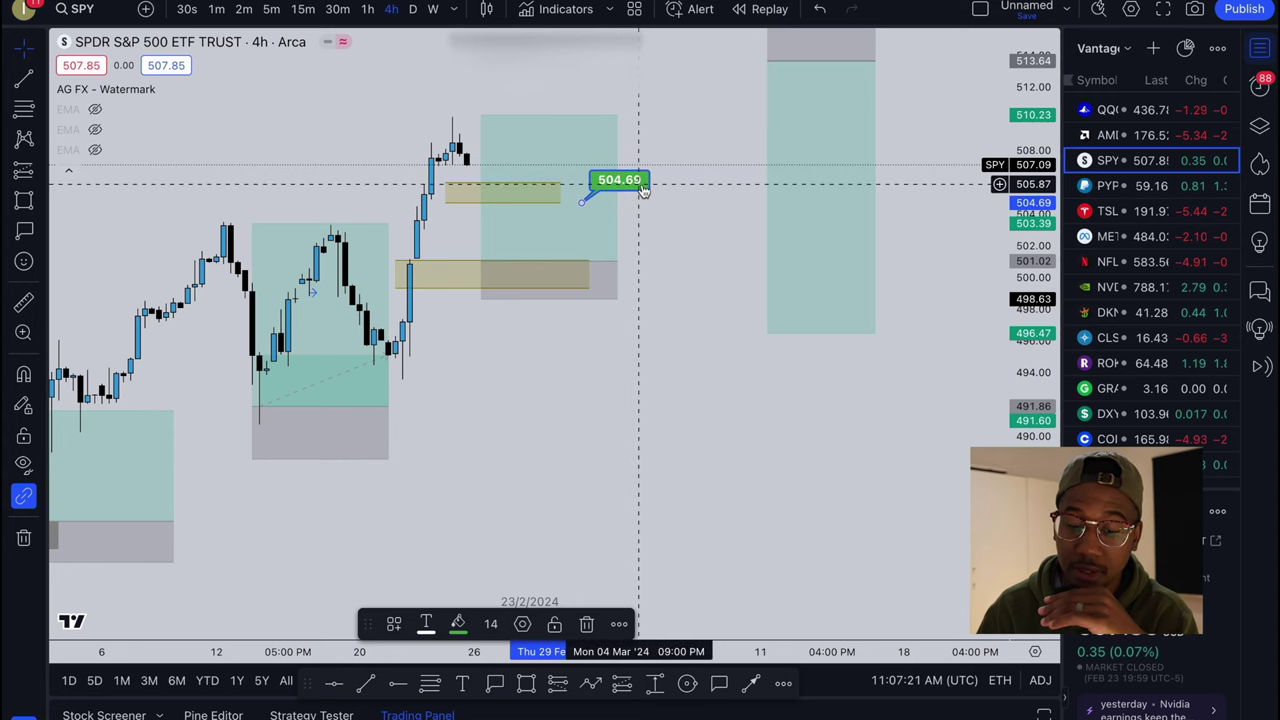
left_click(610, 203)
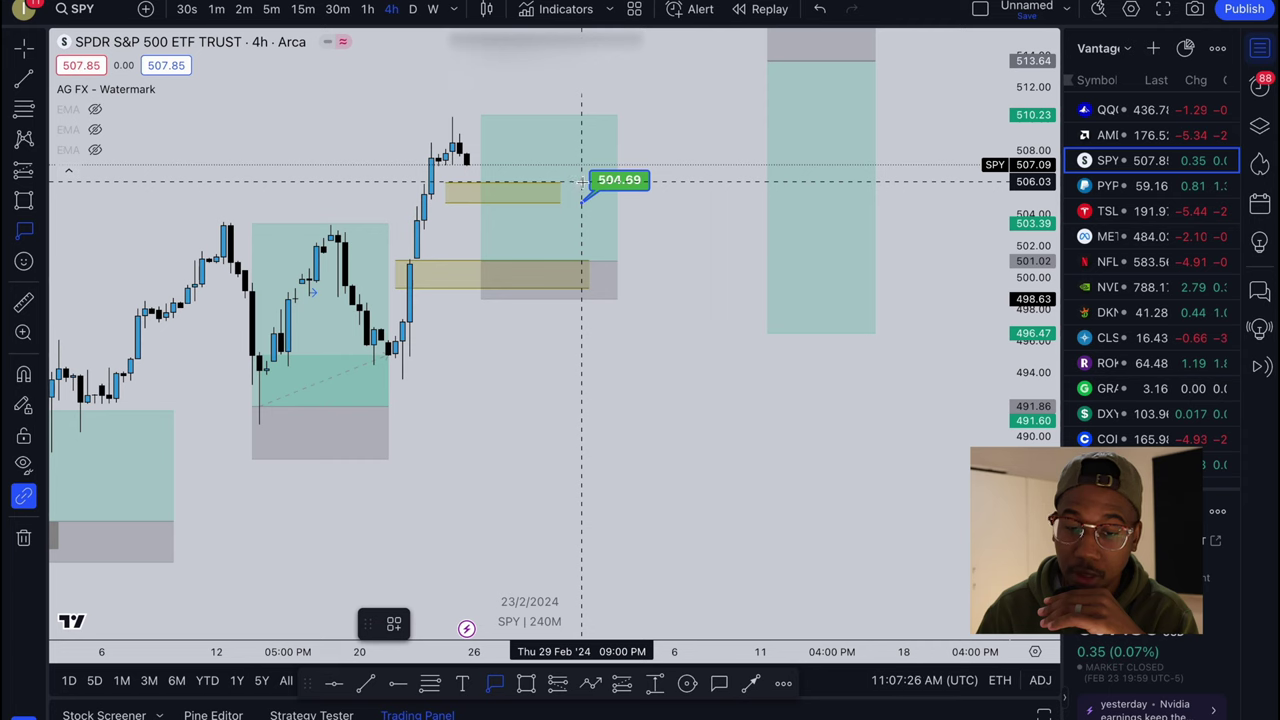
left_click_drag(581, 181, 618, 160)
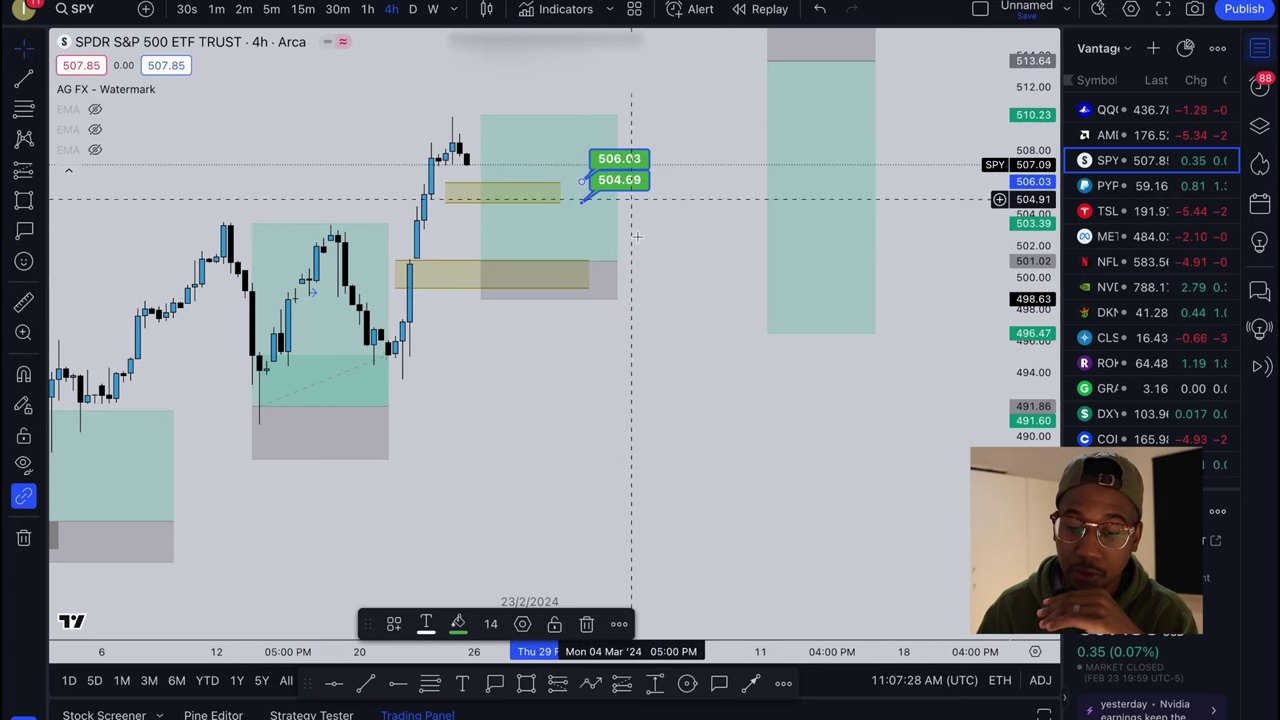
left_click(632, 237)
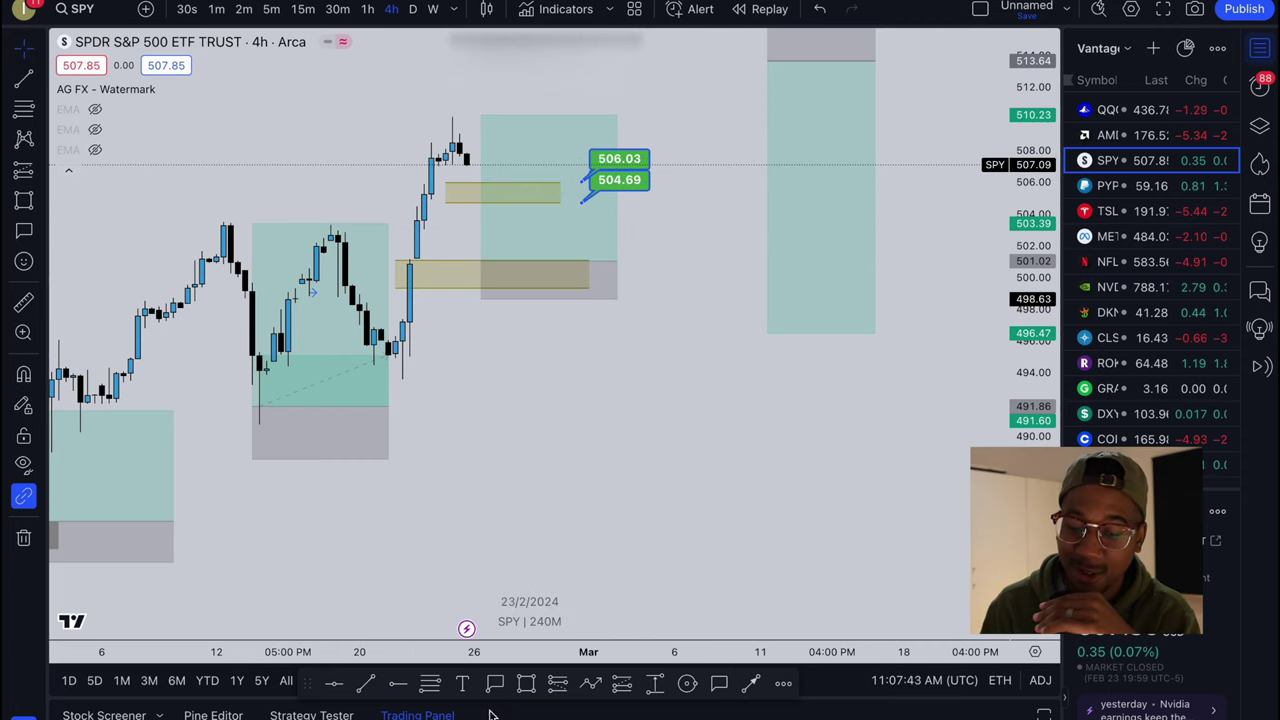
left_click(495, 684)
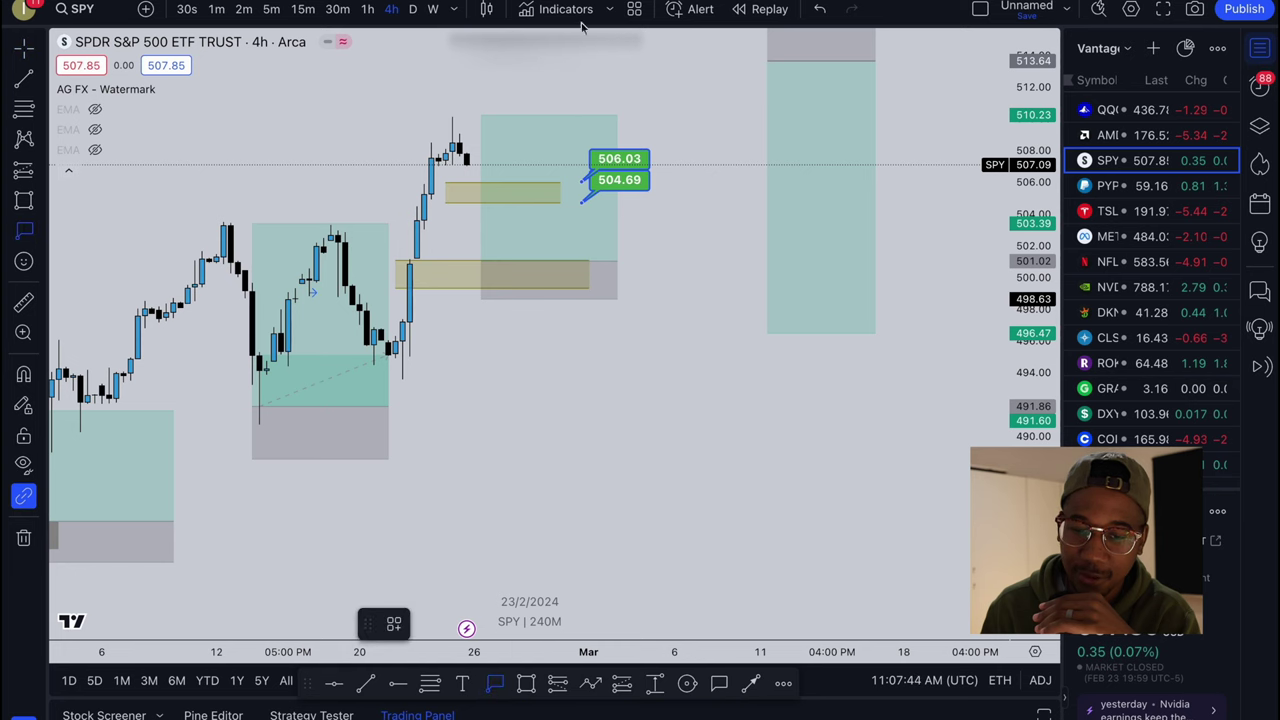
- Add a 510.28 price label at the recent high
left_click(603, 113)
right_click(690, 170)
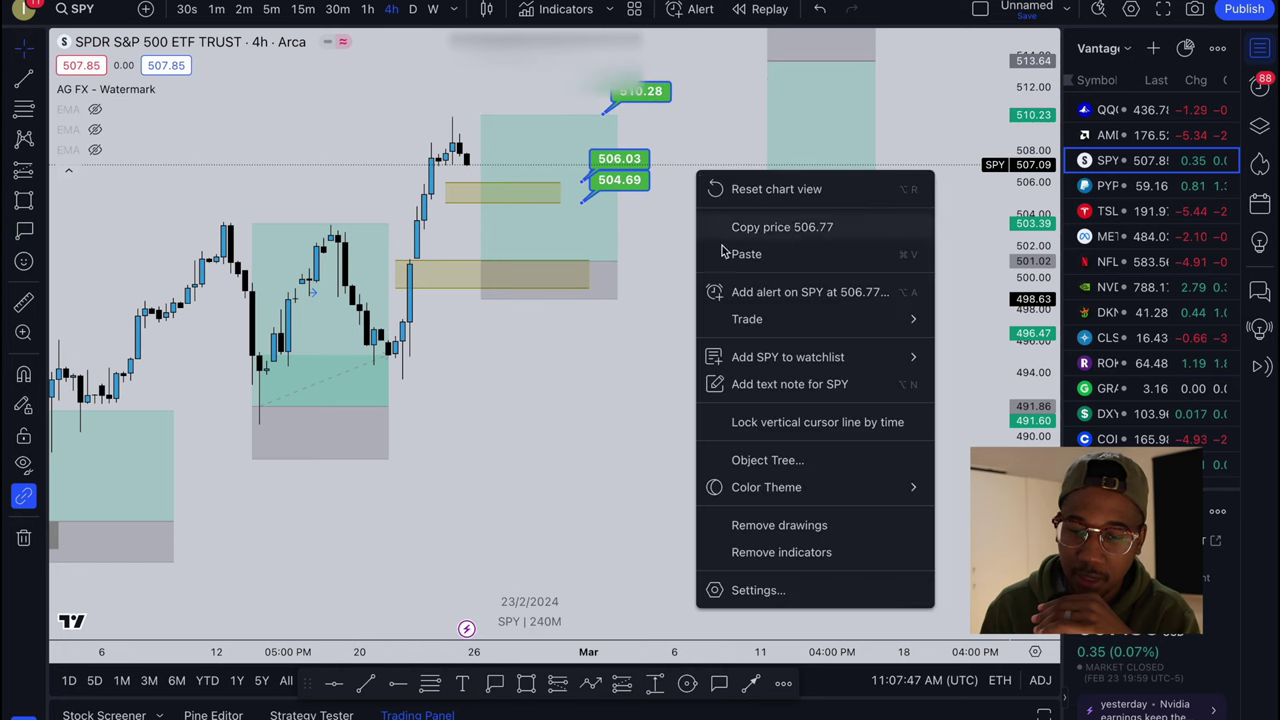
key("Escape")
- Delete the late-February long position from the yellow zone and zoom out
left_click(604, 284)
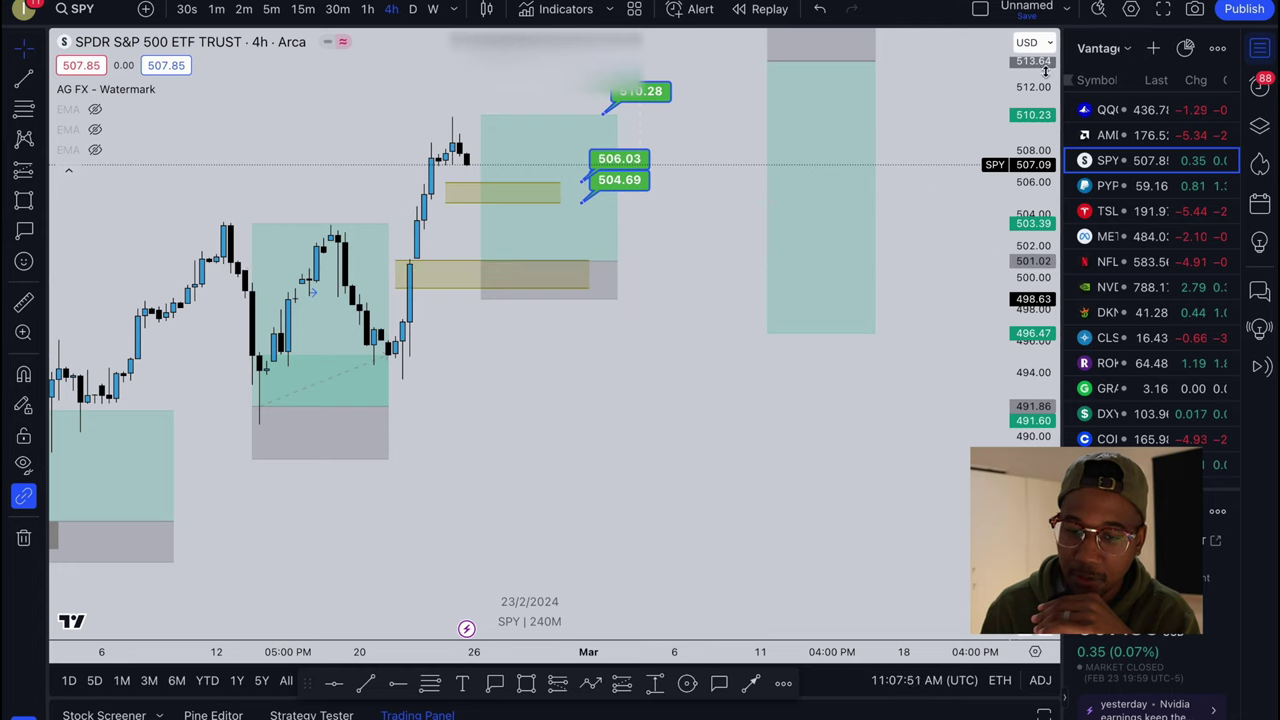
left_click(555, 135)
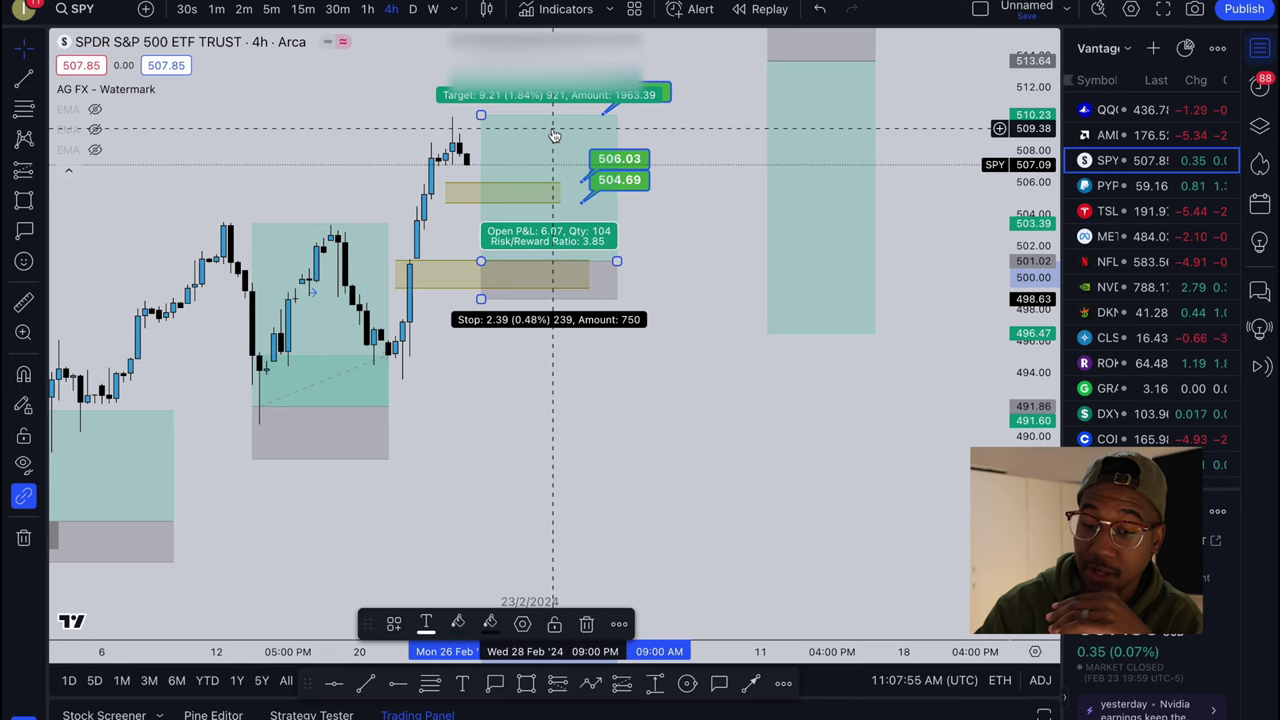
key("Delete")
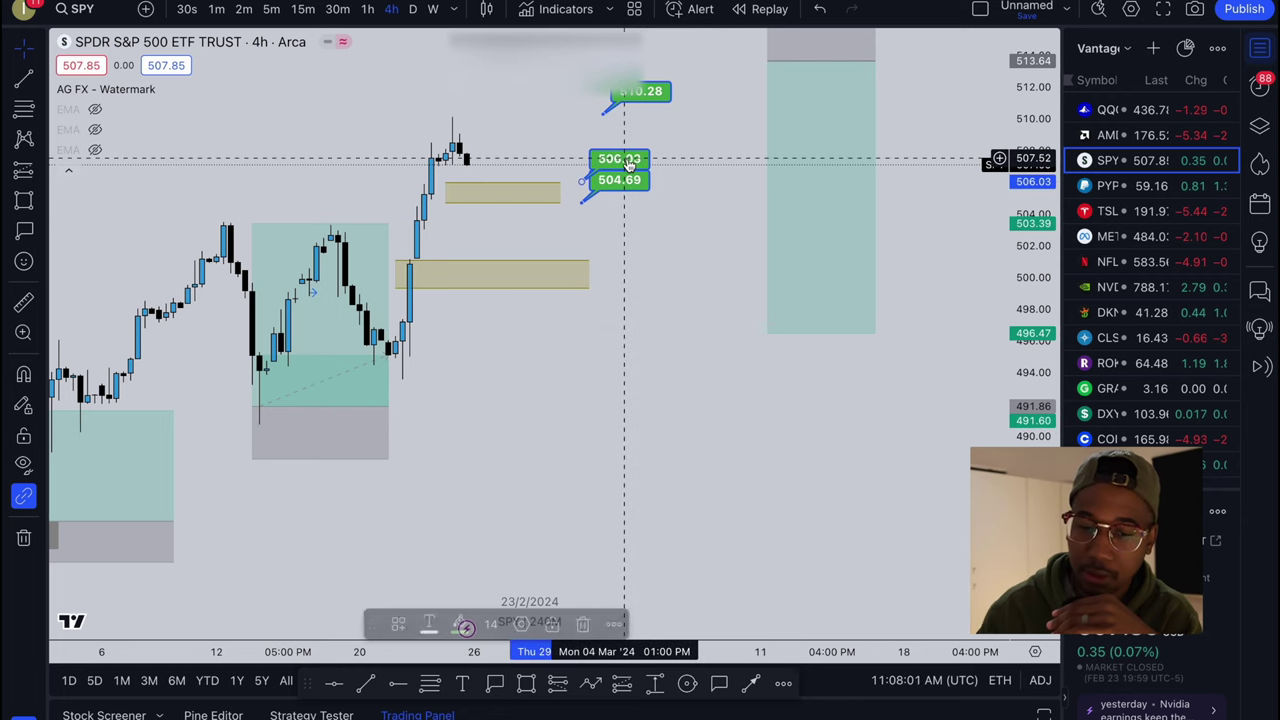
scroll(858, 420, "down", 3)
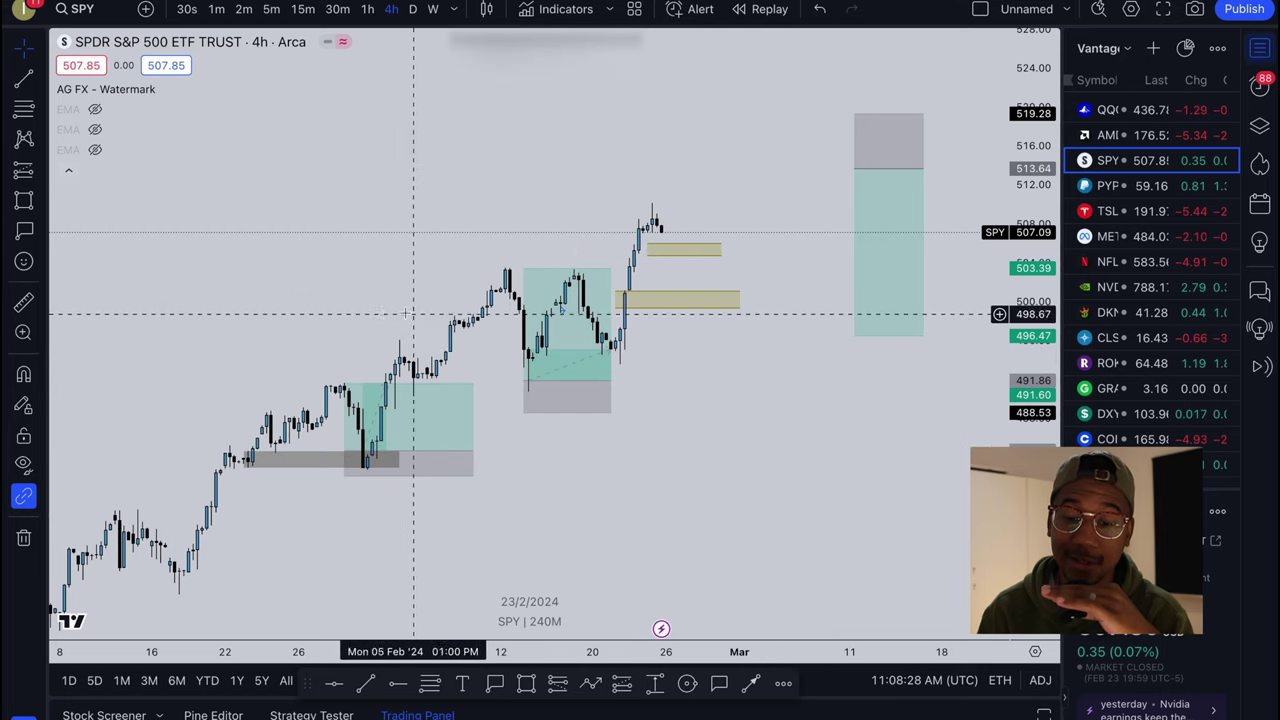
- Shift the short position down and left, then set the chart interval to 15m
left_click_drag(880, 268, 819, 301)
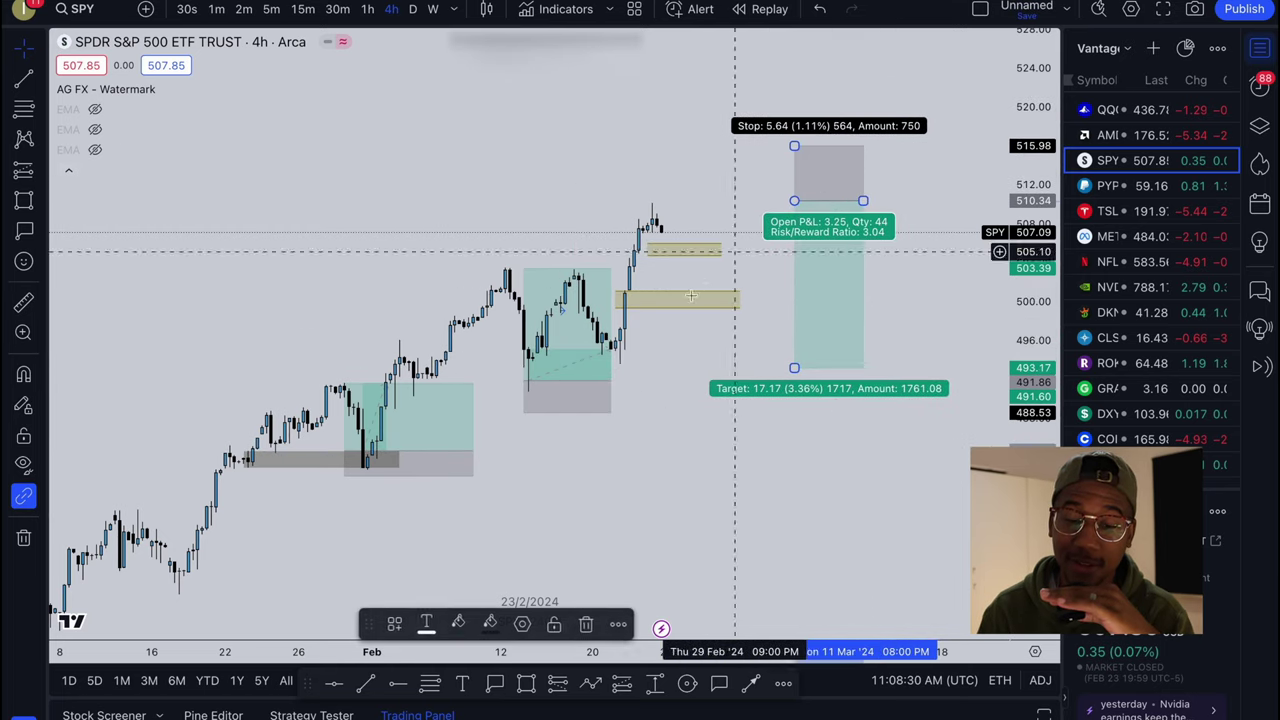
left_click_drag(561, 471, 590, 365)
scroll(543, 363, "up", 3)
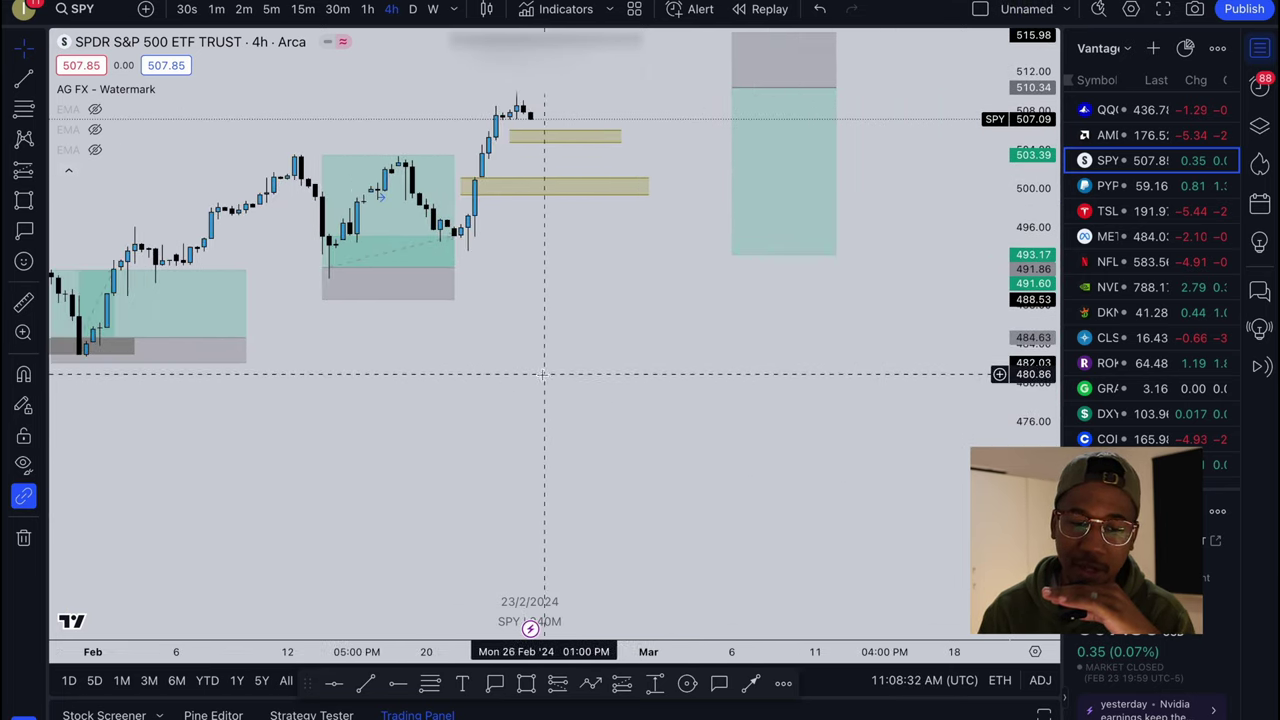
scroll(422, 270, "left", 3)
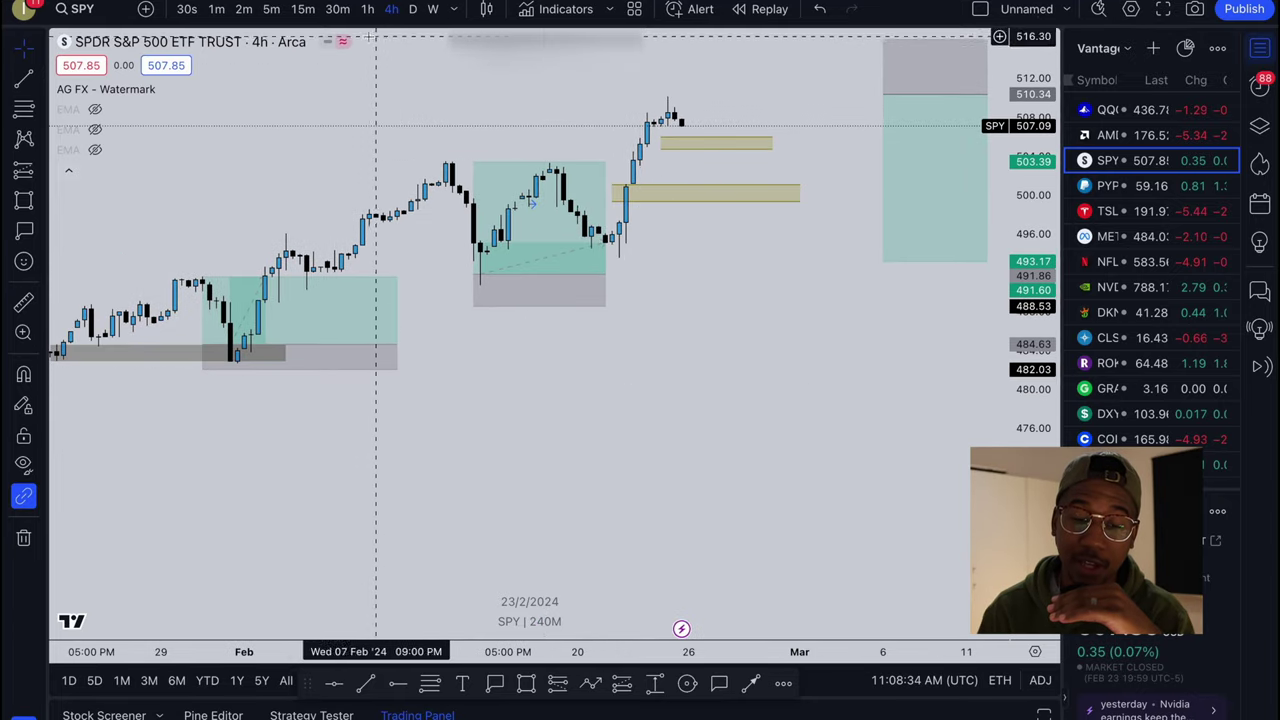
left_click(368, 14)
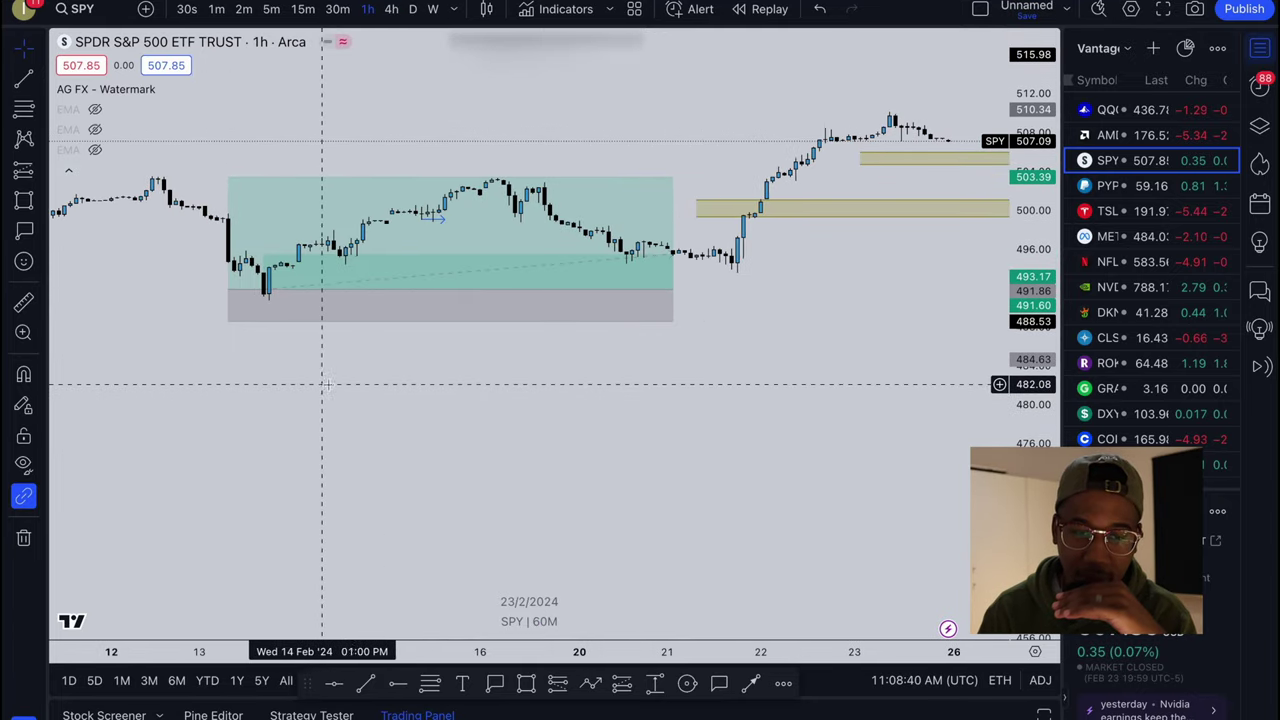
left_click(308, 12)
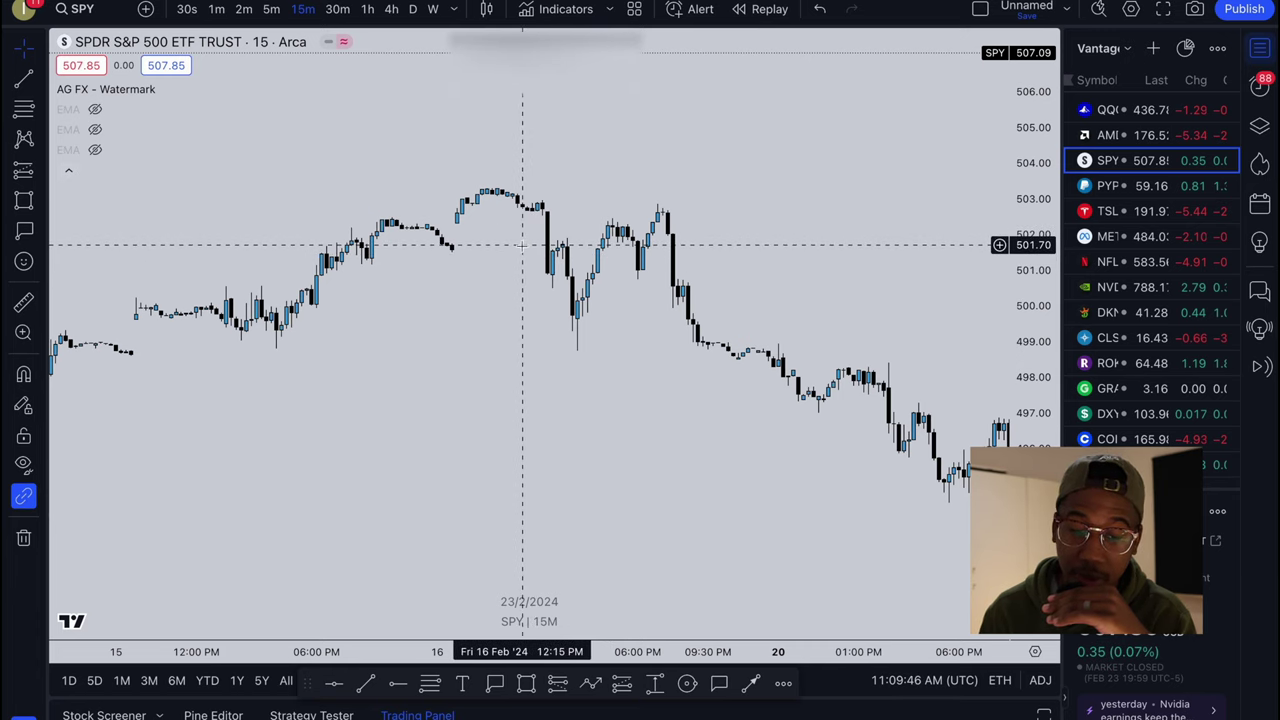
- Draw a thin grey rectangle at 502.68–502.90 spanning both mid-February highs
left_click_drag(522, 244, 355, 270)
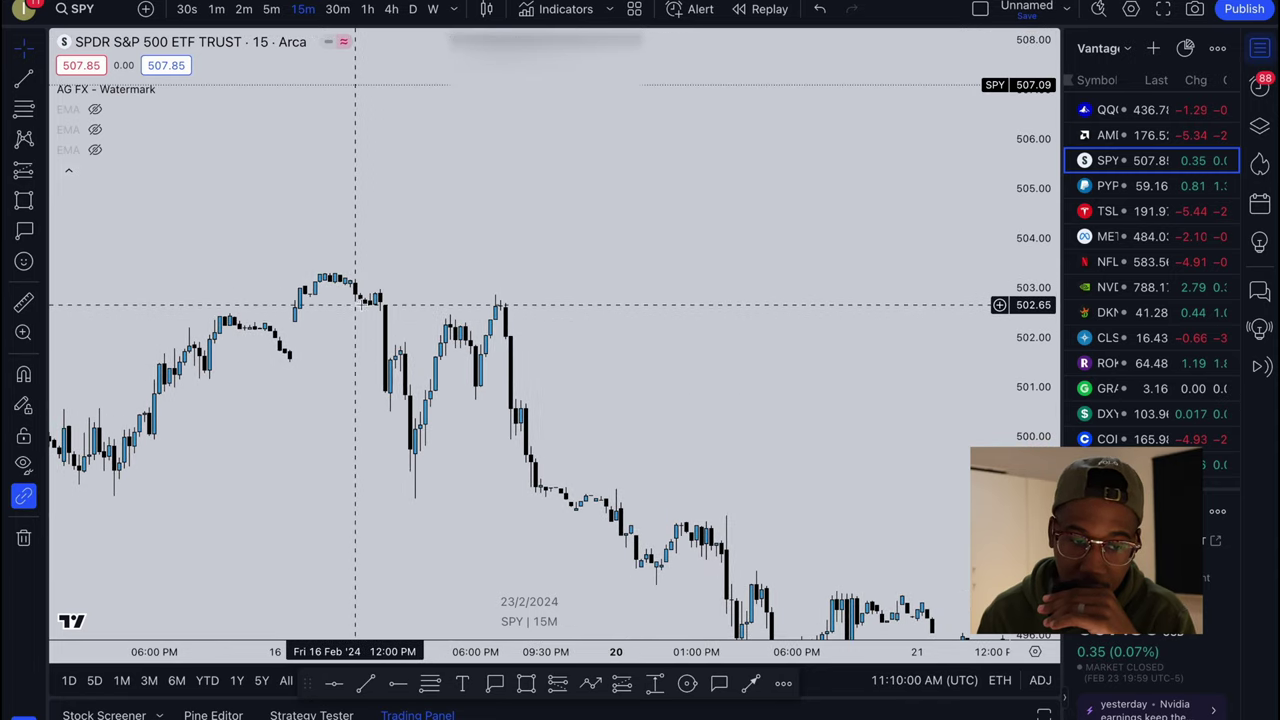
left_click(22, 203)
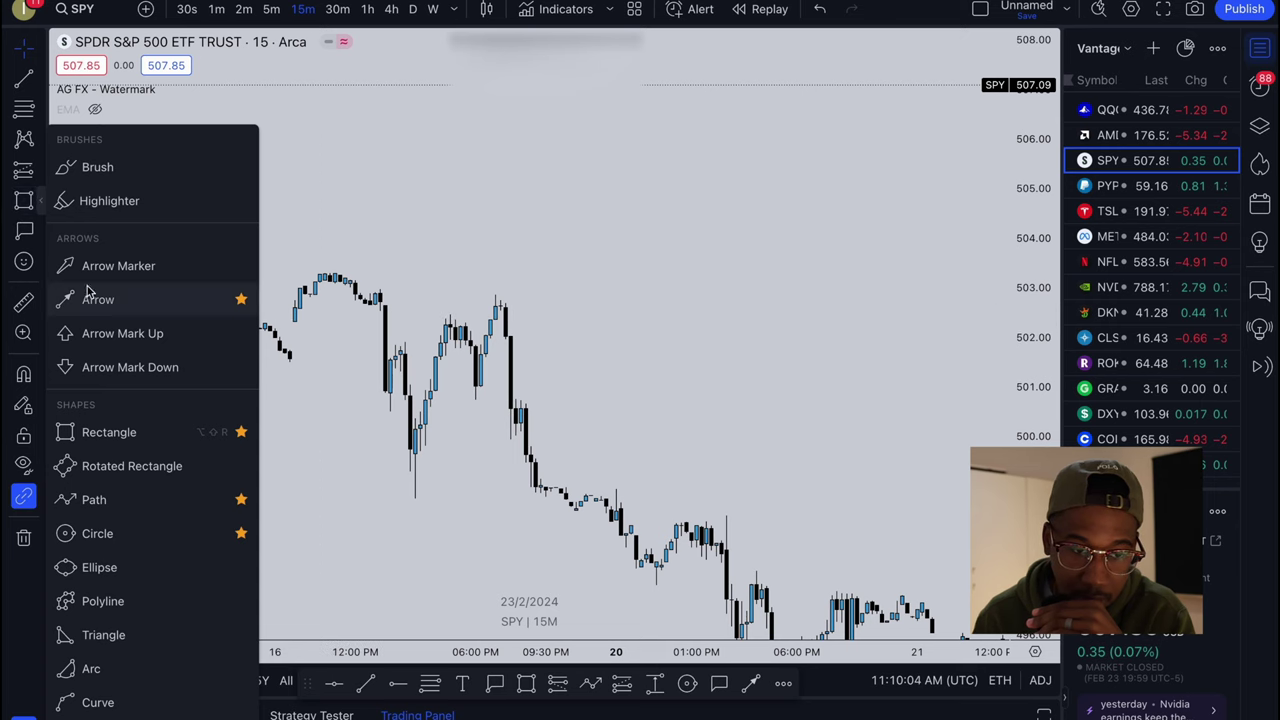
left_click(25, 205)
left_click(24, 202)
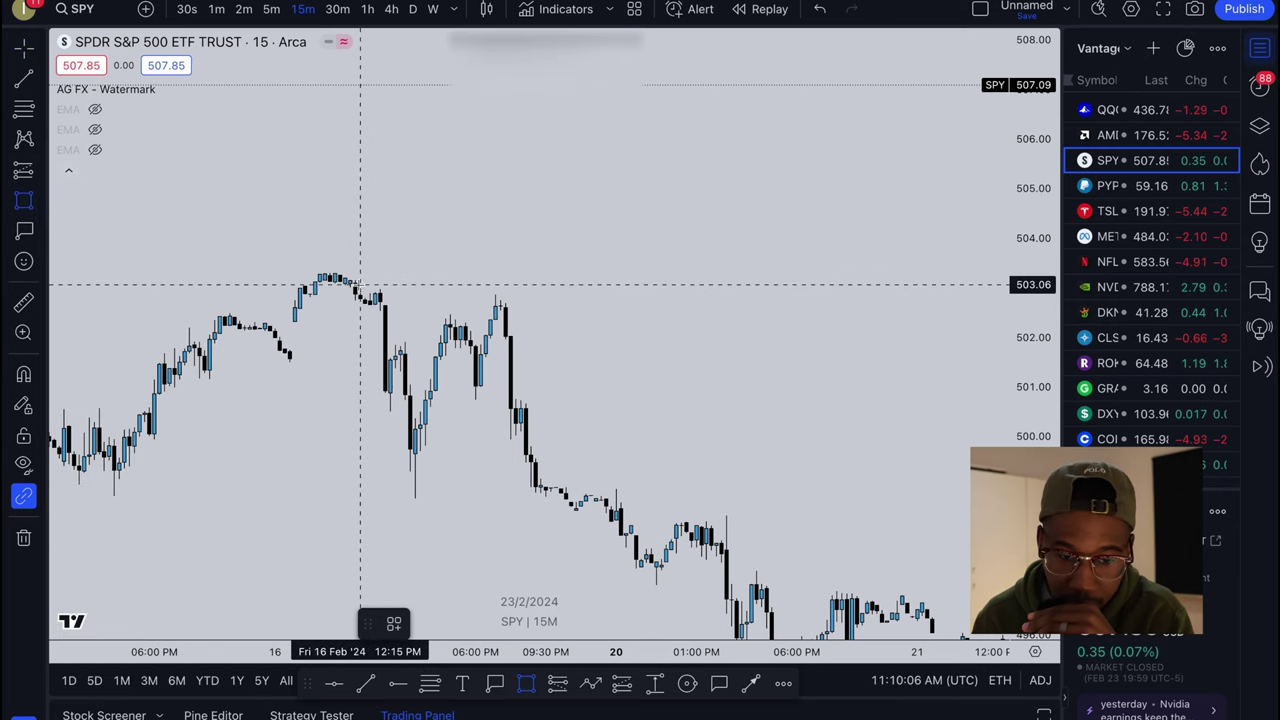
left_click_drag(360, 292, 596, 297)
left_click_drag(661, 313, 696, 302)
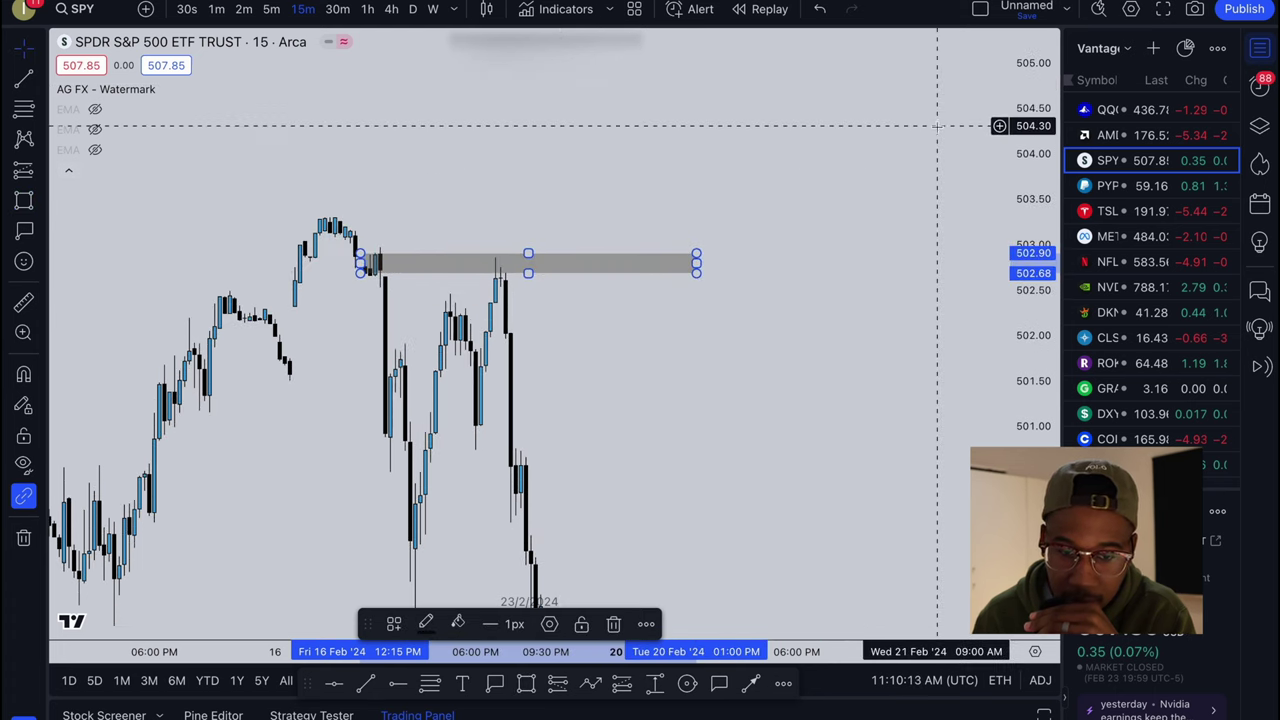
left_click_drag(360, 140, 426, 97)
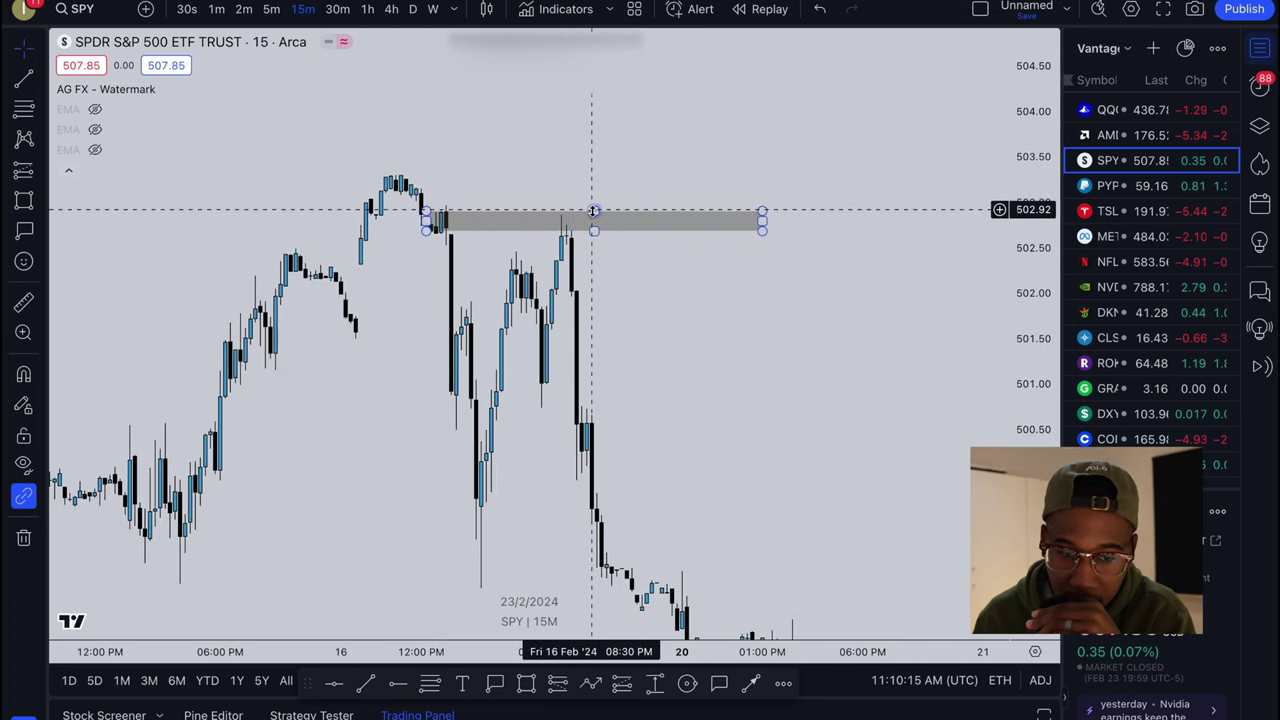
left_click_drag(594, 210, 595, 212)
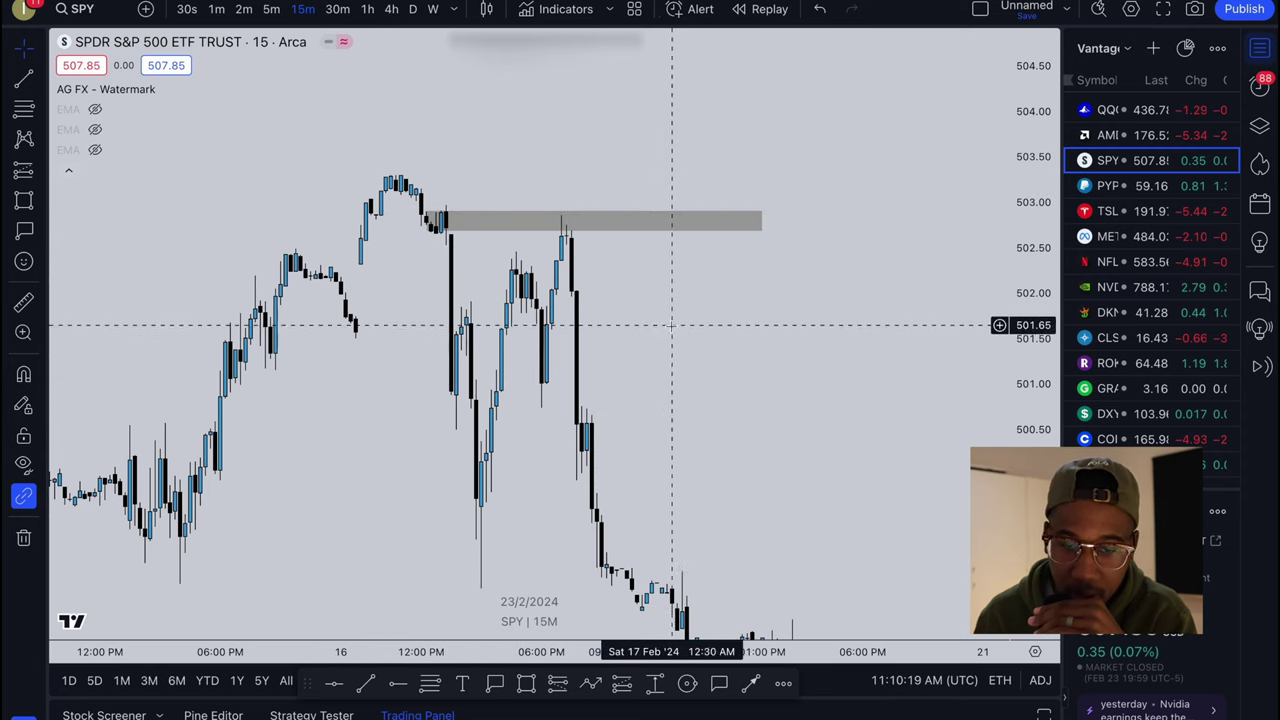
scroll(652, 377, "left", 5)
scroll(771, 394, "left", 4)
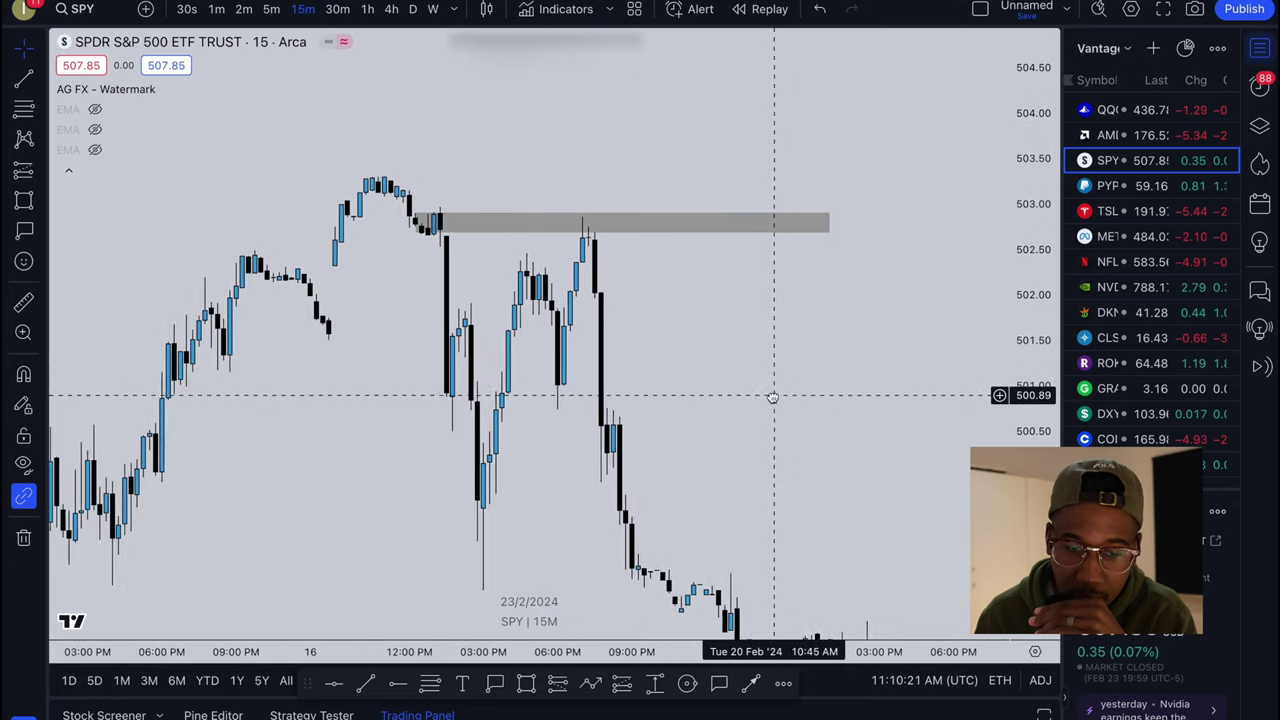
scroll(594, 363, "up", 2)
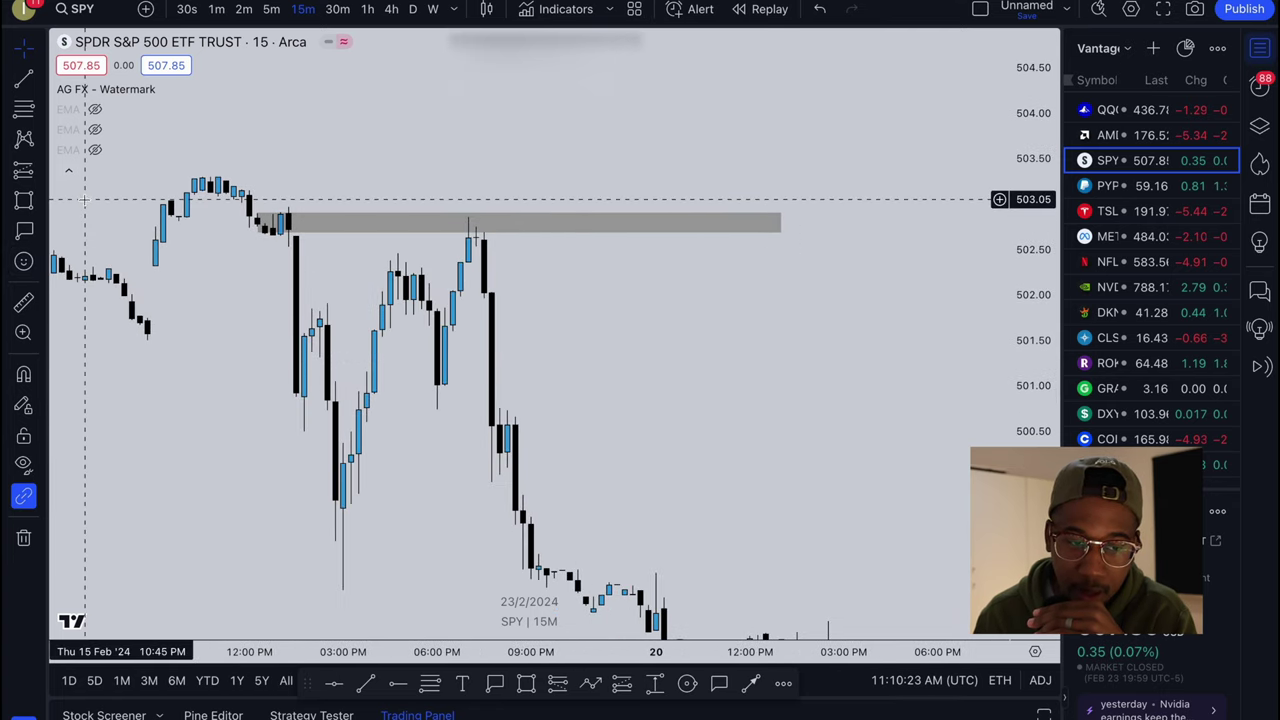
- Add a short position entering at the grey zone, with its stop pulled down to 502.96
left_click(38, 175)
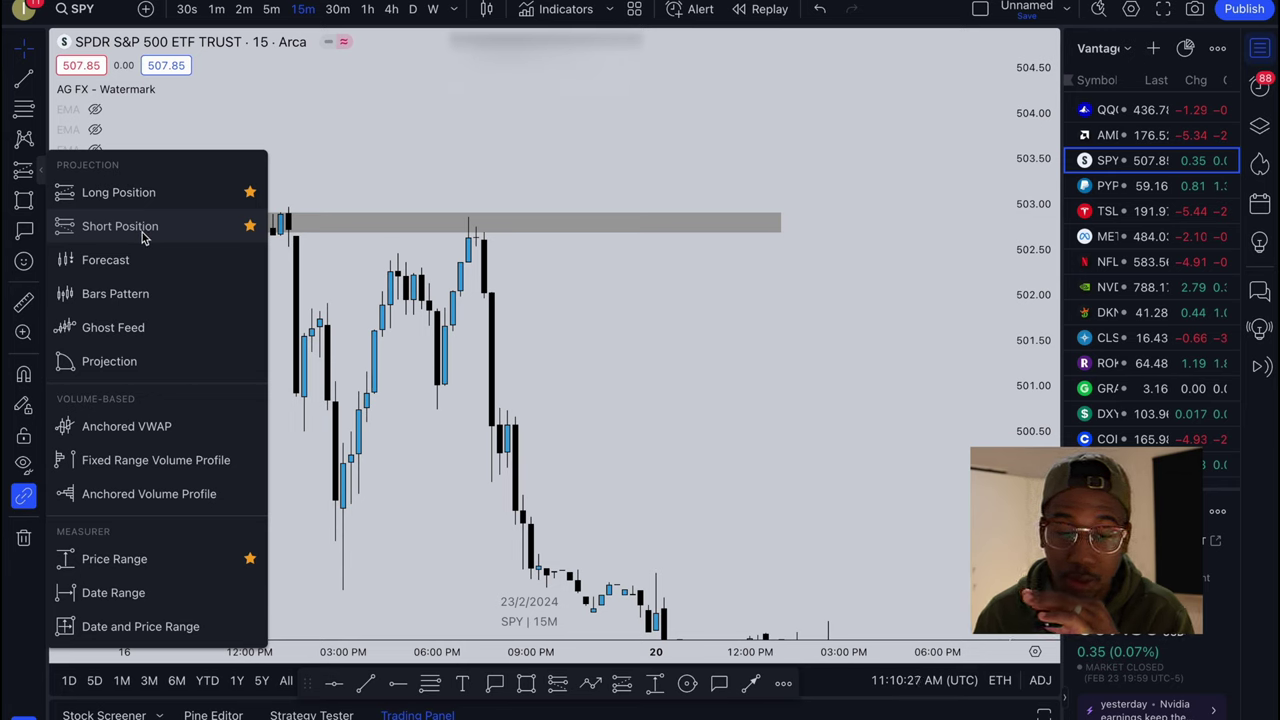
left_click(120, 226)
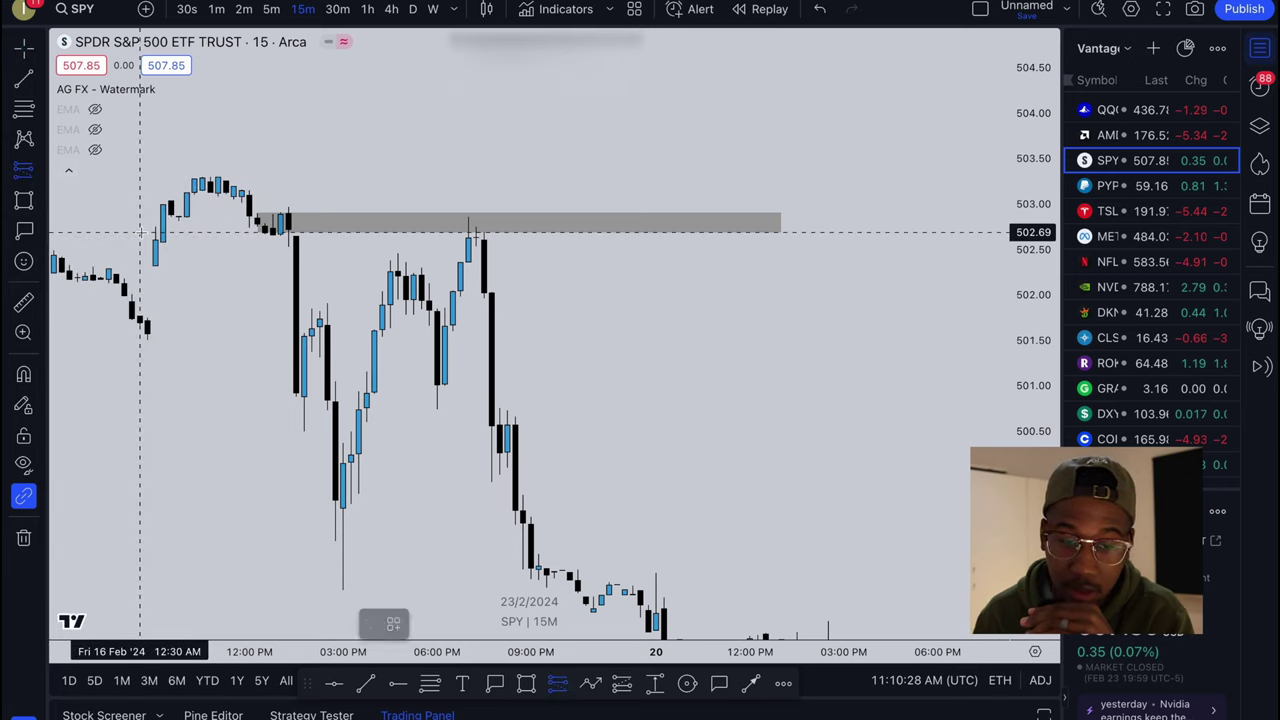
left_click(453, 232)
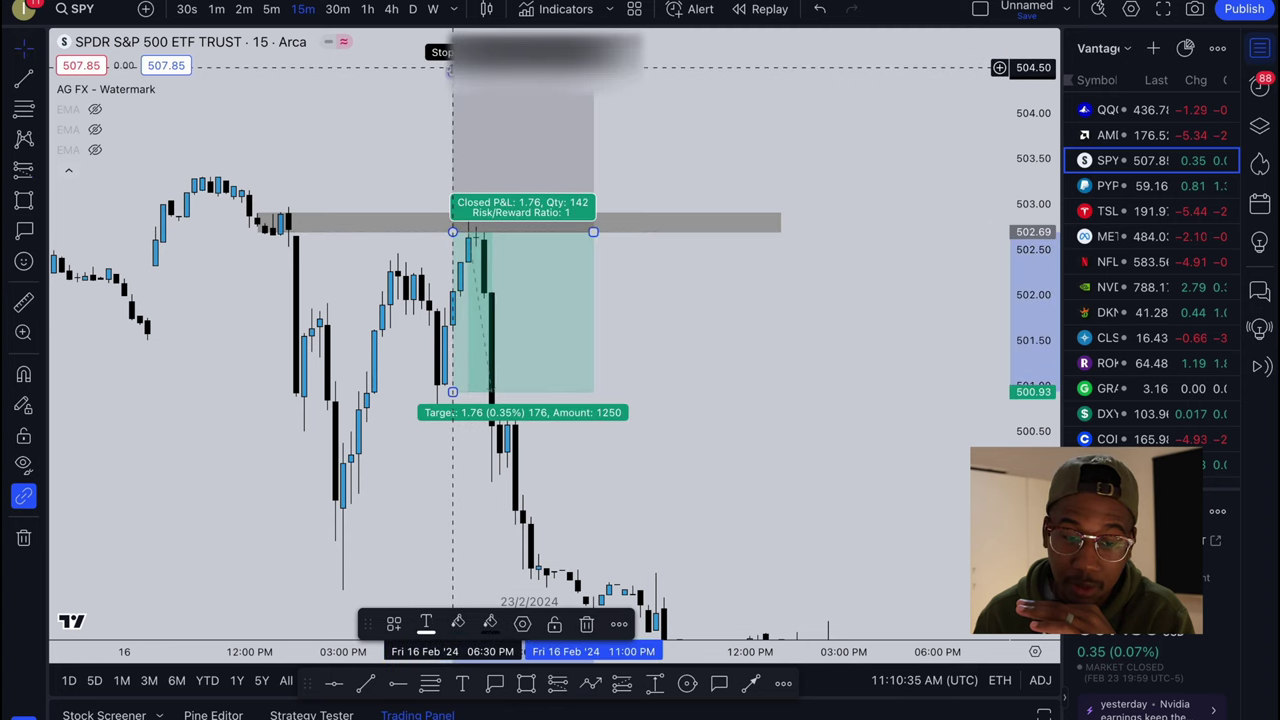
left_click_drag(453, 86, 455, 208)
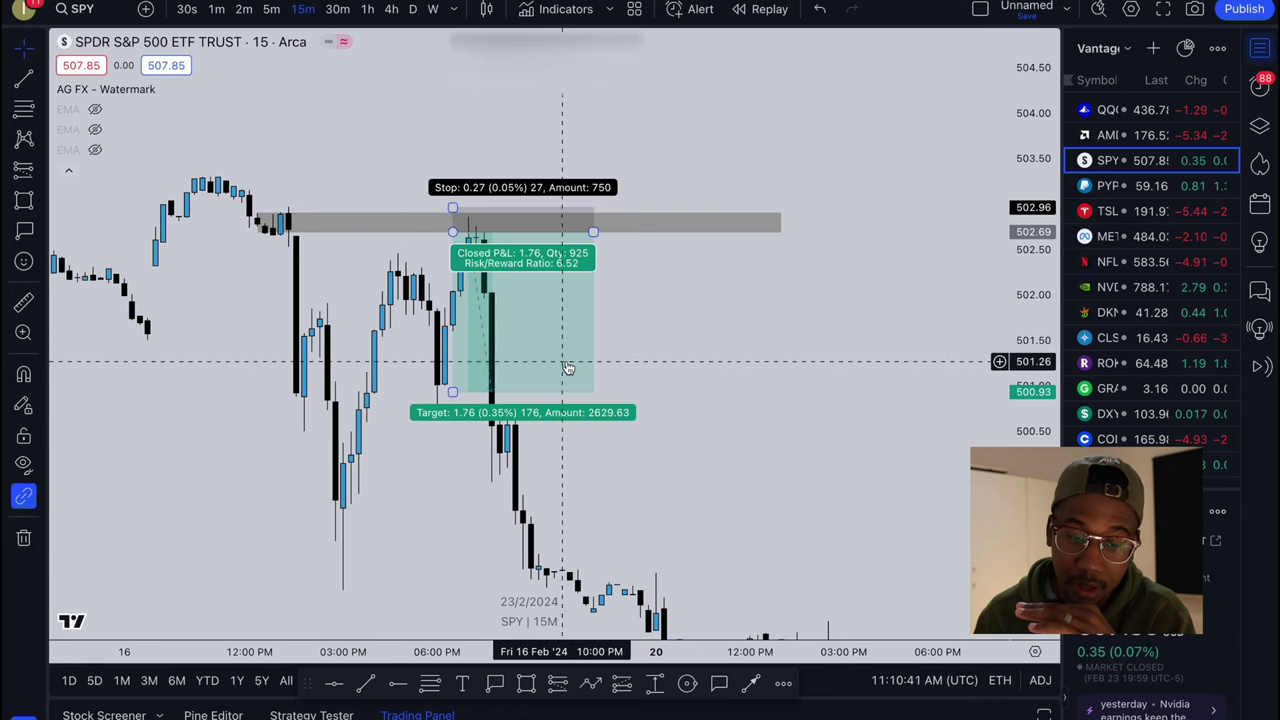
- Check the short position's stats (target 500.93, risk/reward 6.52), then select the grey zone
left_click(390, 219)
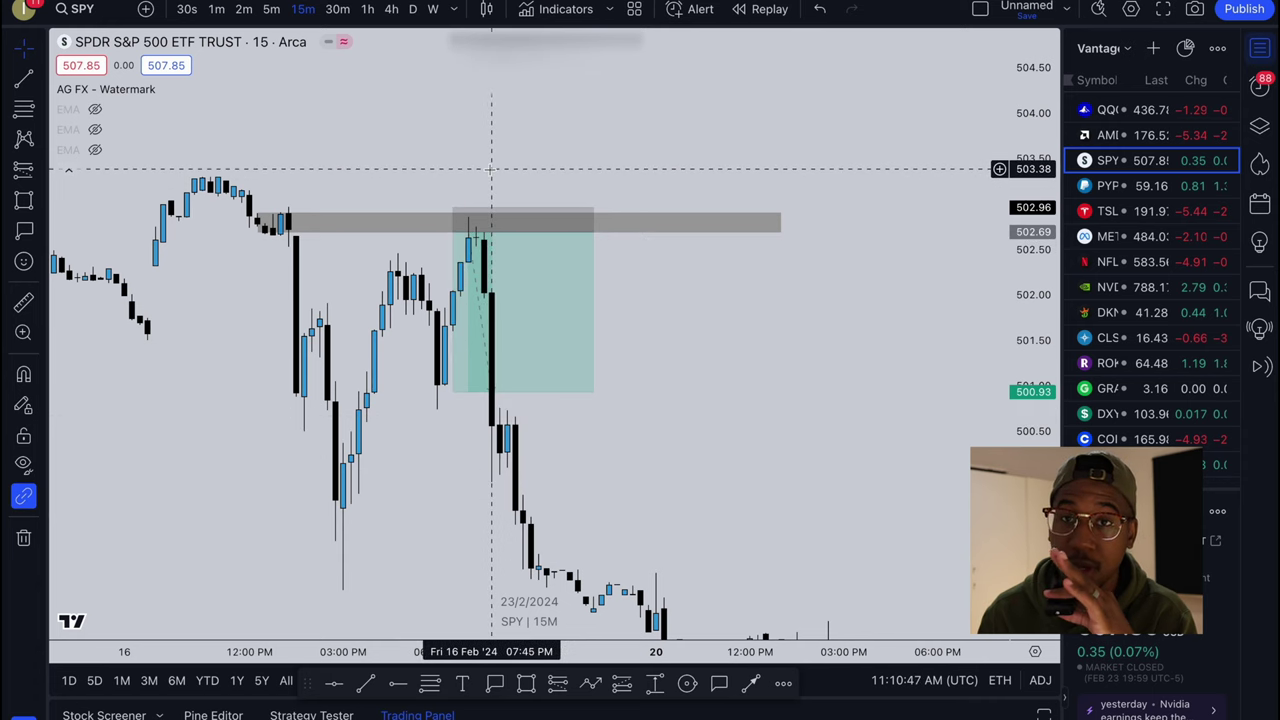
left_click(499, 221)
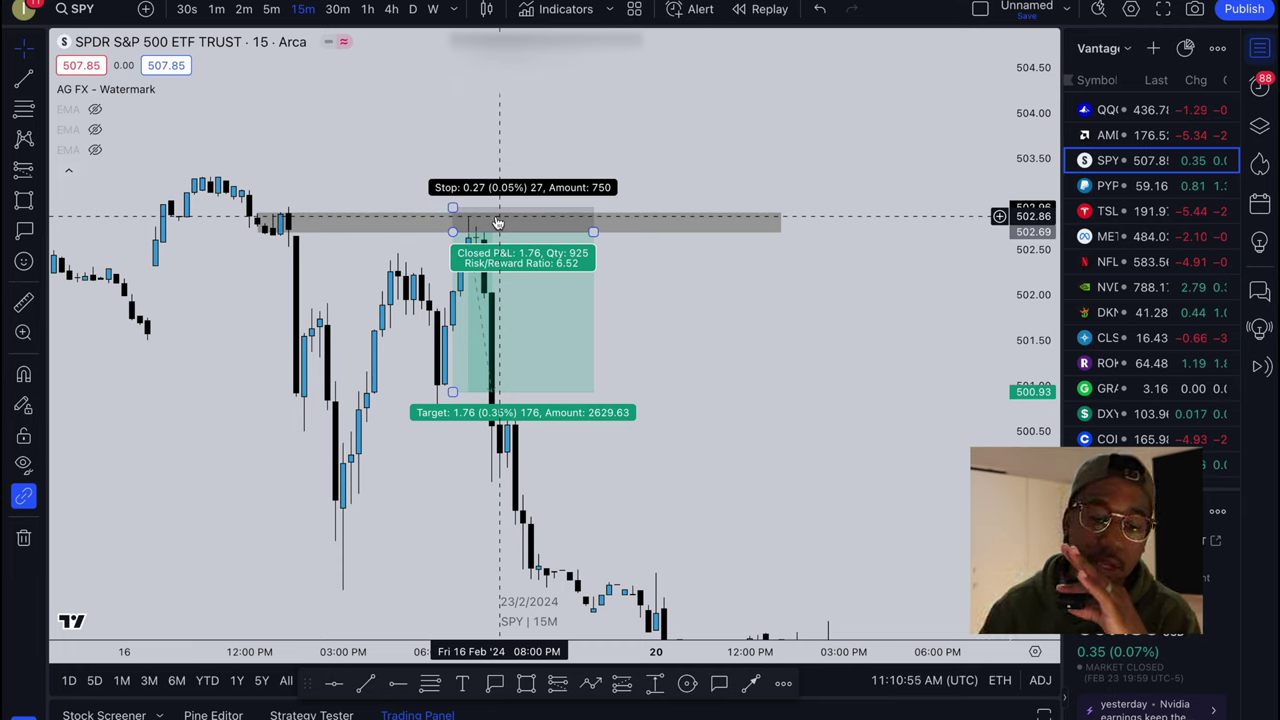
left_click(484, 174)
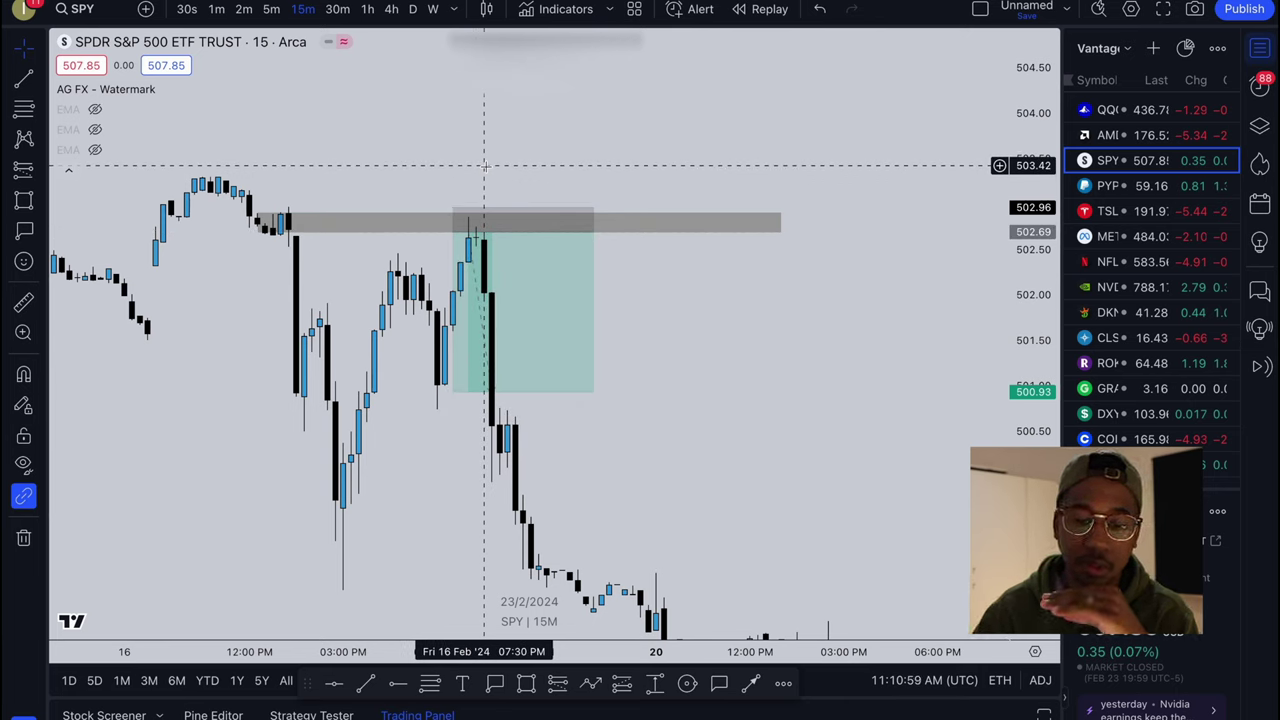
left_click(488, 212)
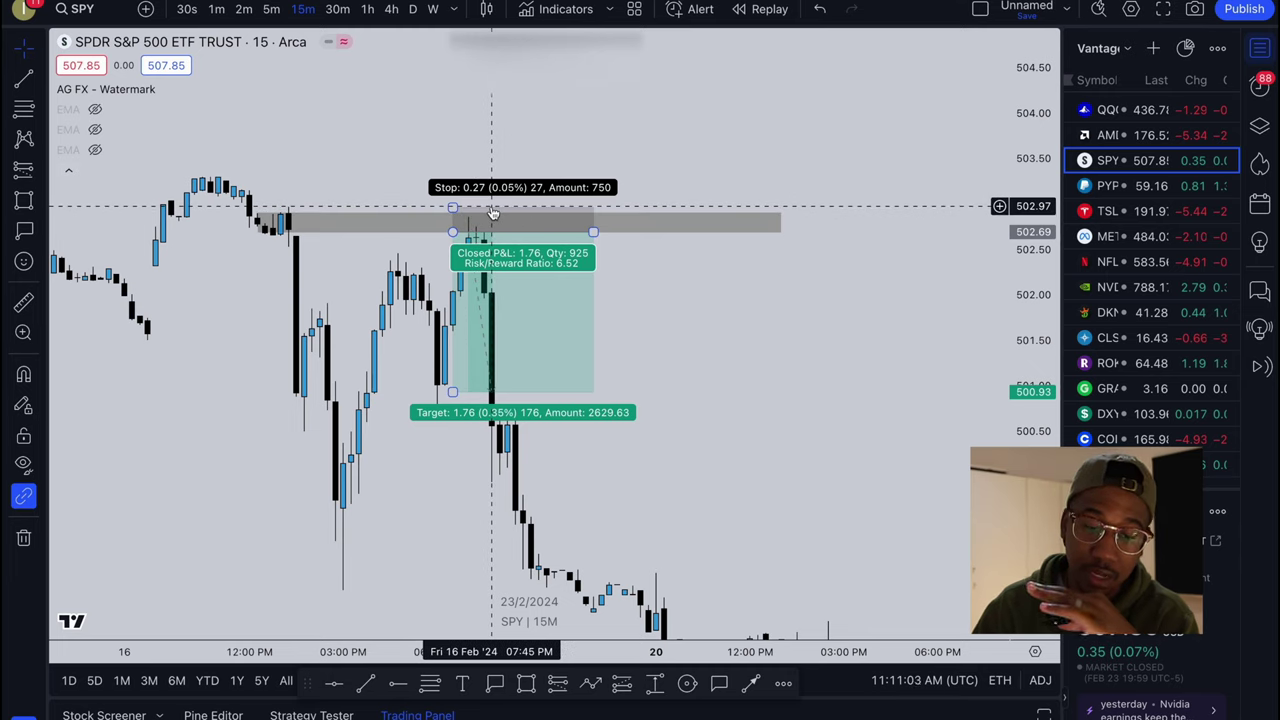
left_click(563, 410)
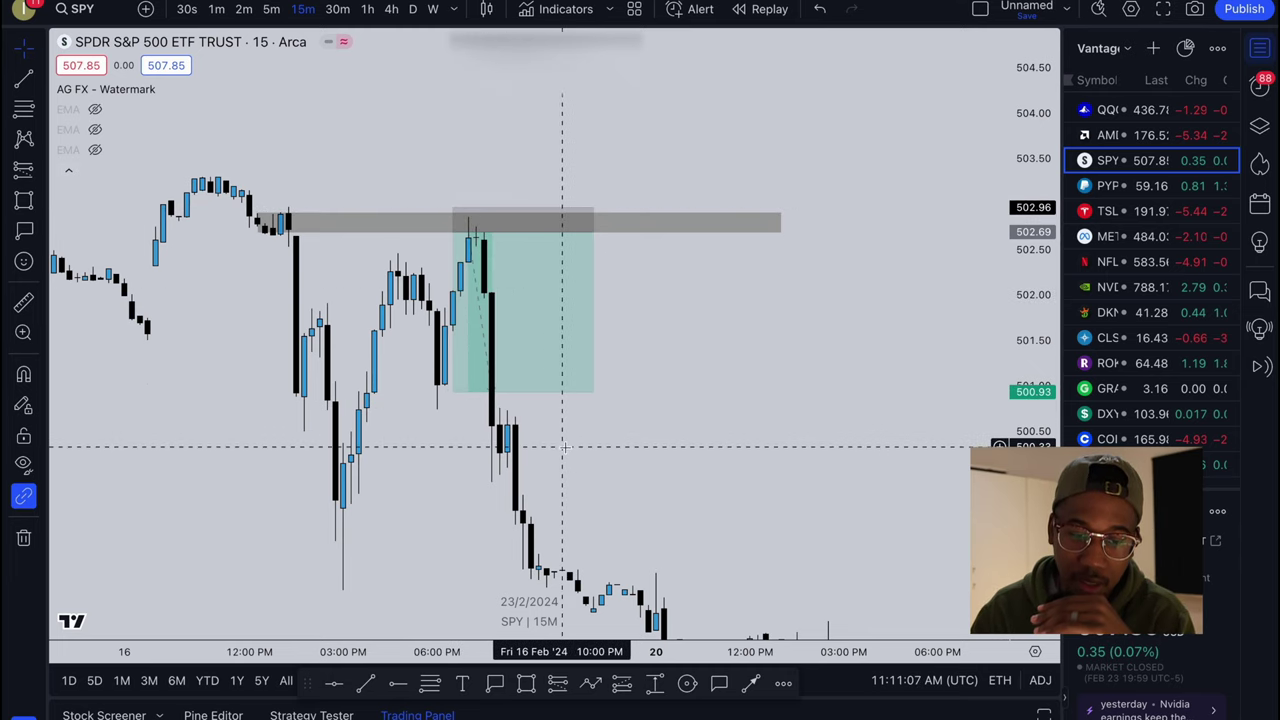
left_click(278, 221)
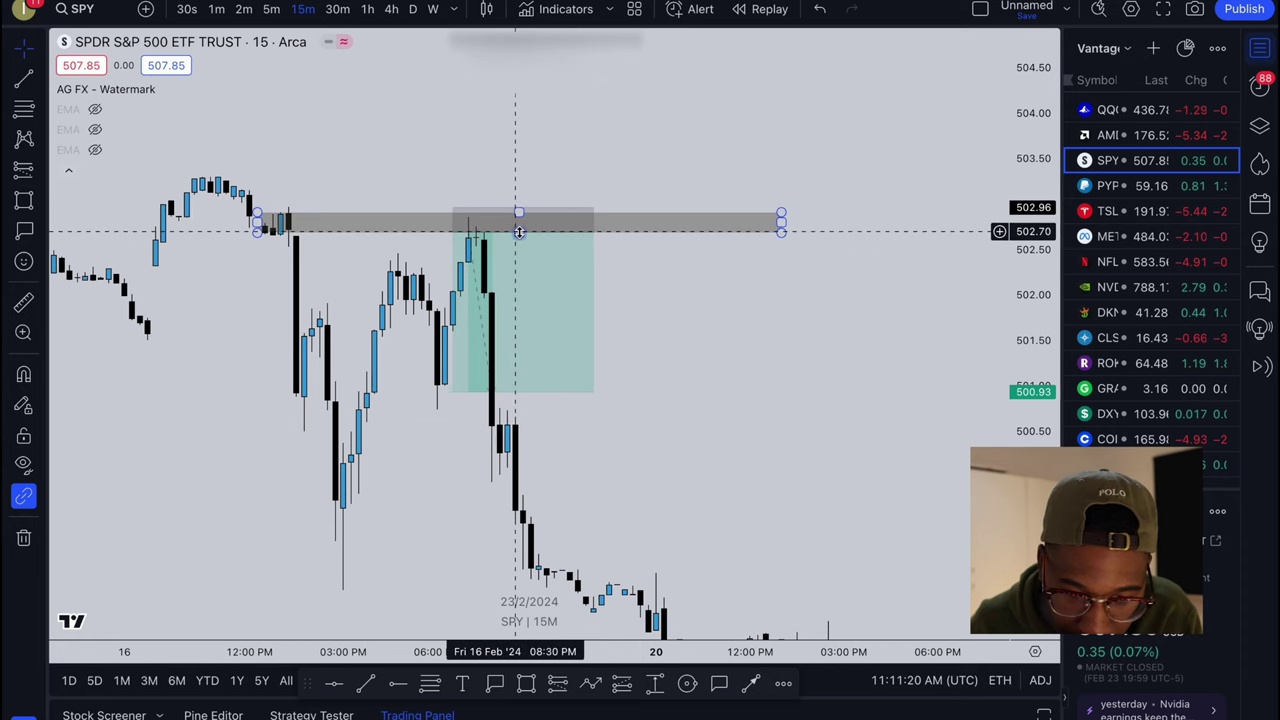
- Nudge the grey zone's bottom edge down and lower the short entry to 502.64
left_click_drag(518, 231, 520, 241)
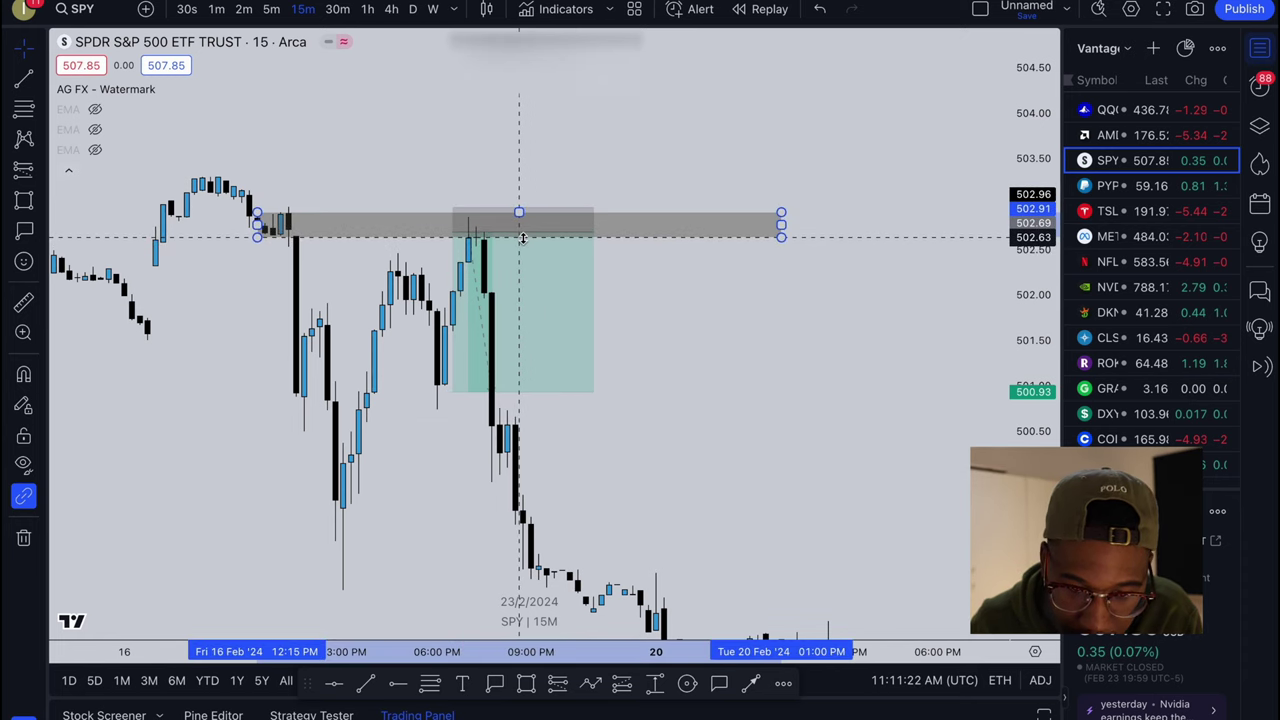
left_click(457, 235)
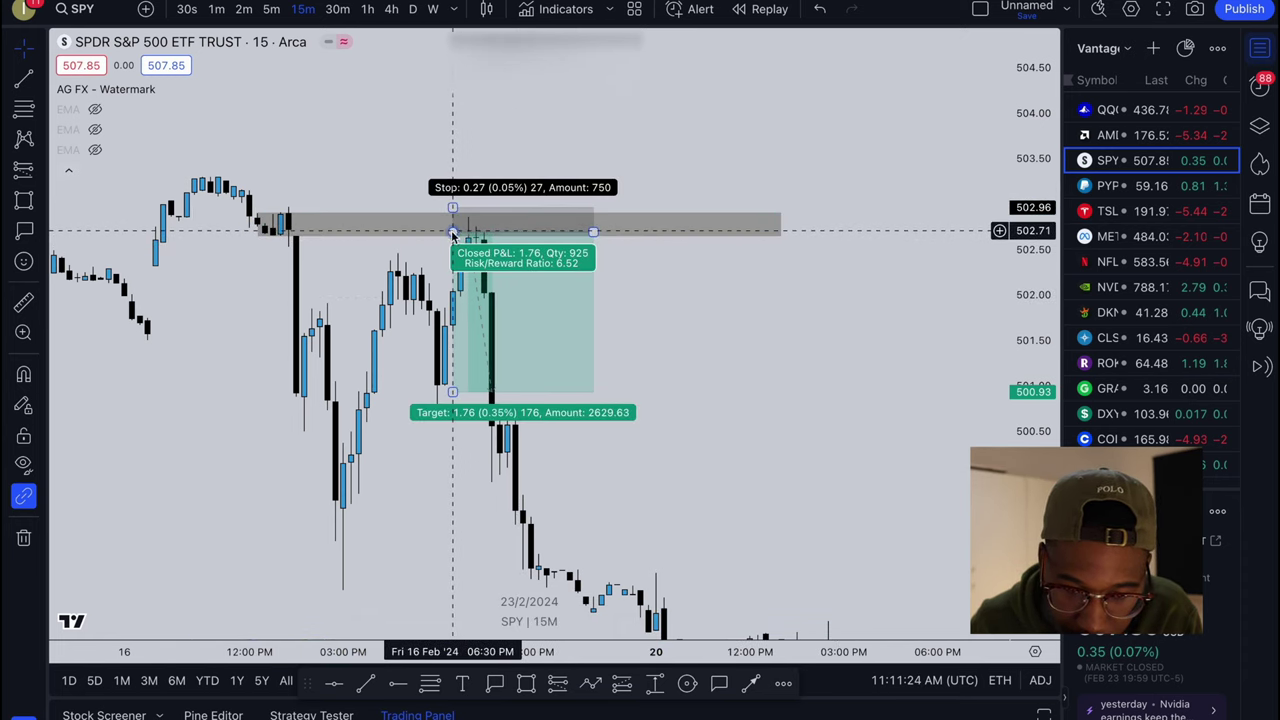
left_click_drag(453, 232, 453, 240)
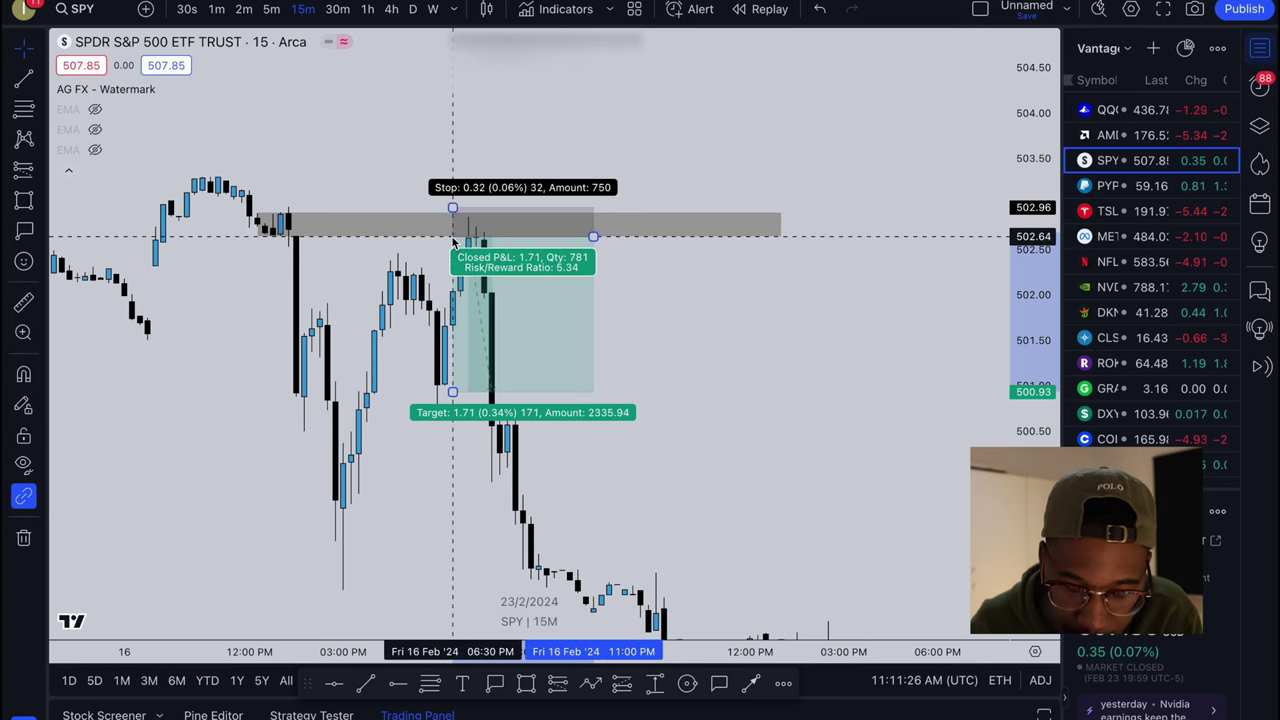
left_click(483, 463)
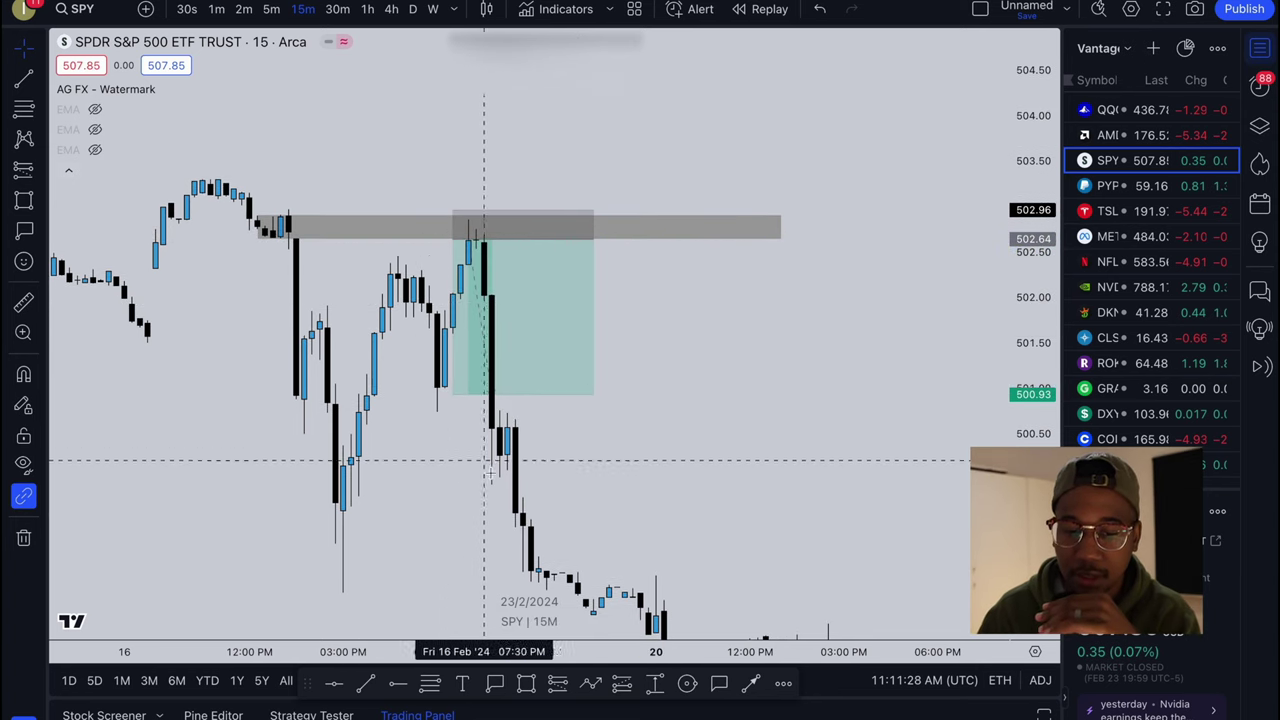
- Extend the short position's target down to about 499 for a 12.09 risk/reward
left_click_drag(723, 394, 704, 266)
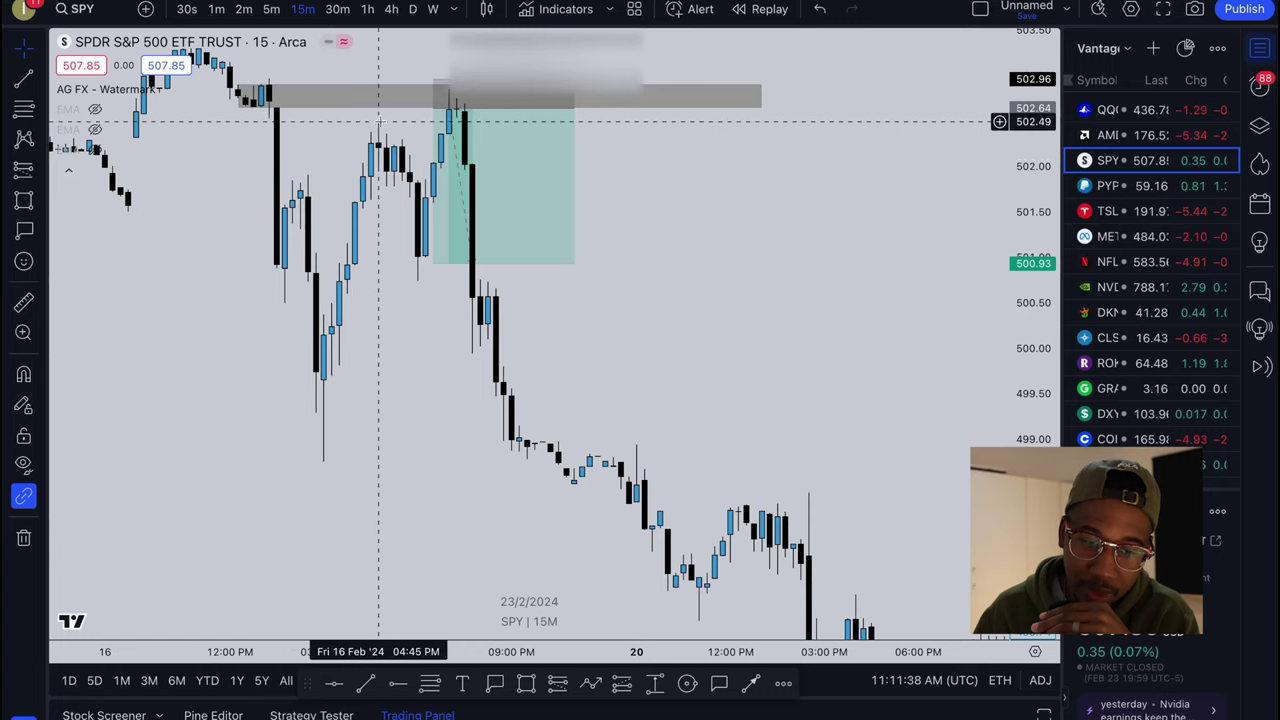
left_click(441, 268)
left_click_drag(434, 265, 419, 462)
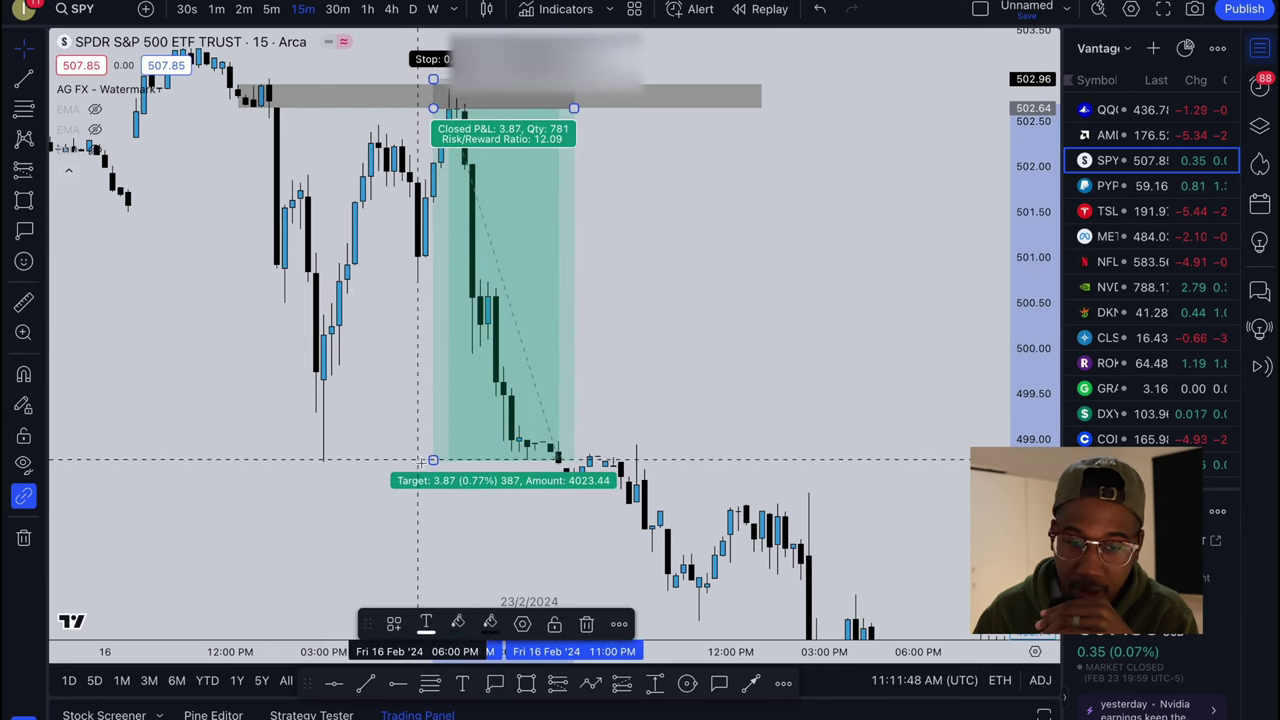
- Place price labels at 501.00, 500.73, 499.65, 499.30 and 498.76 inside the short position
left_click(492, 687)
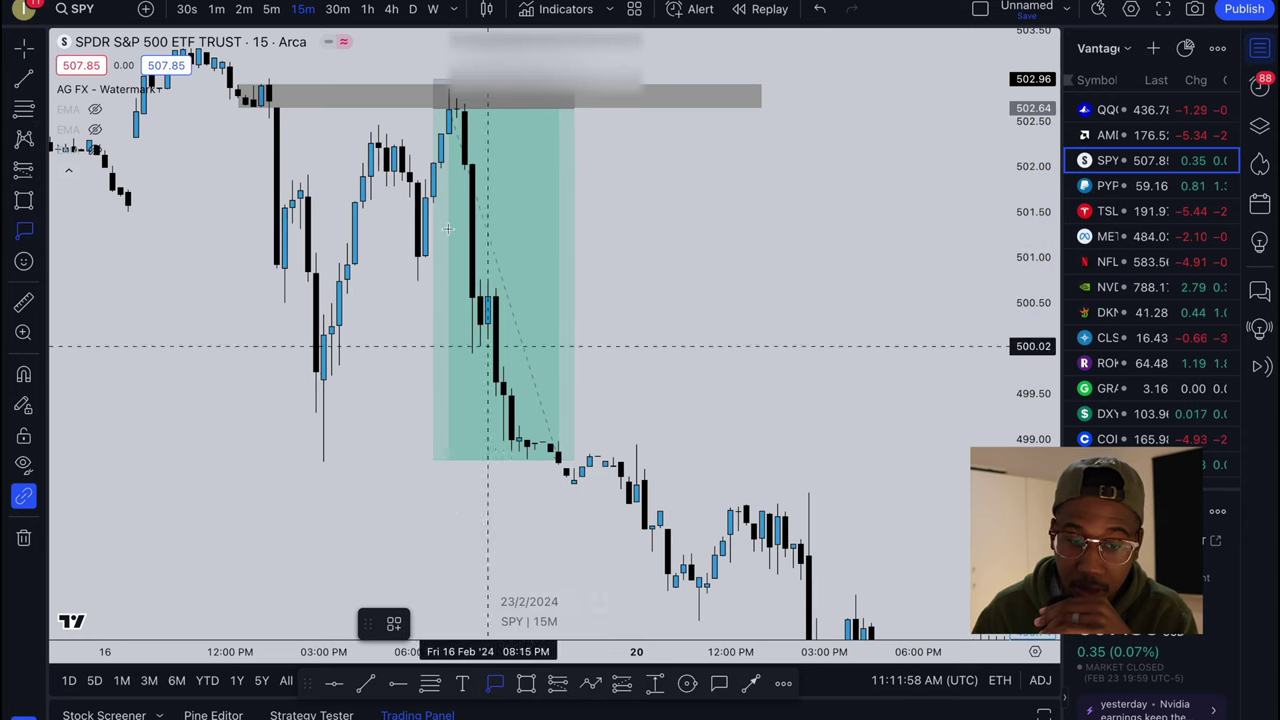
left_click(403, 258)
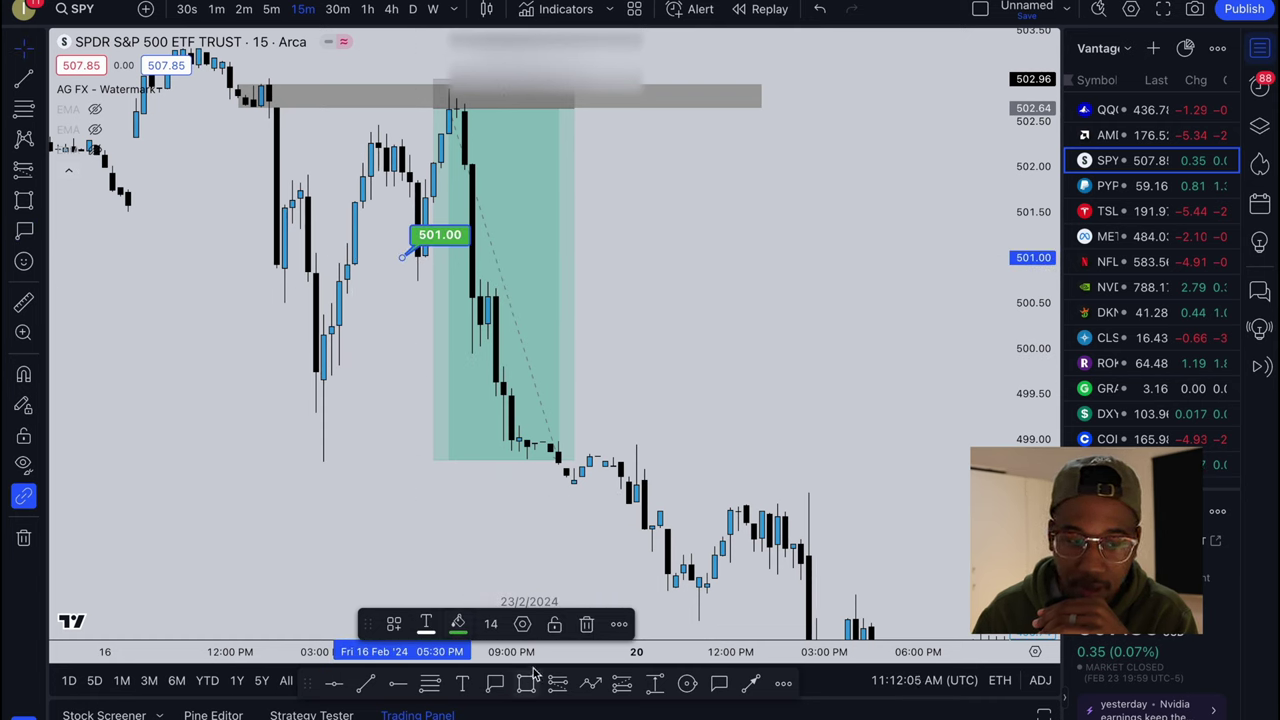
left_click(24, 231)
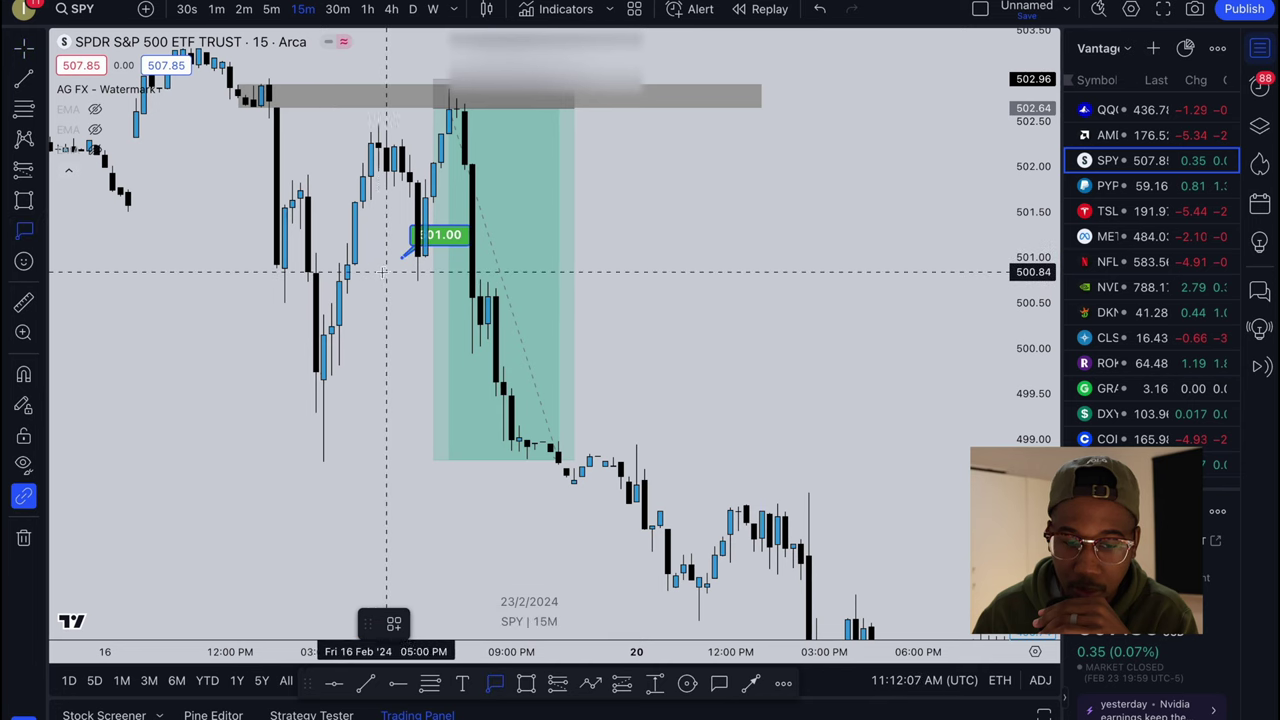
left_click(402, 281)
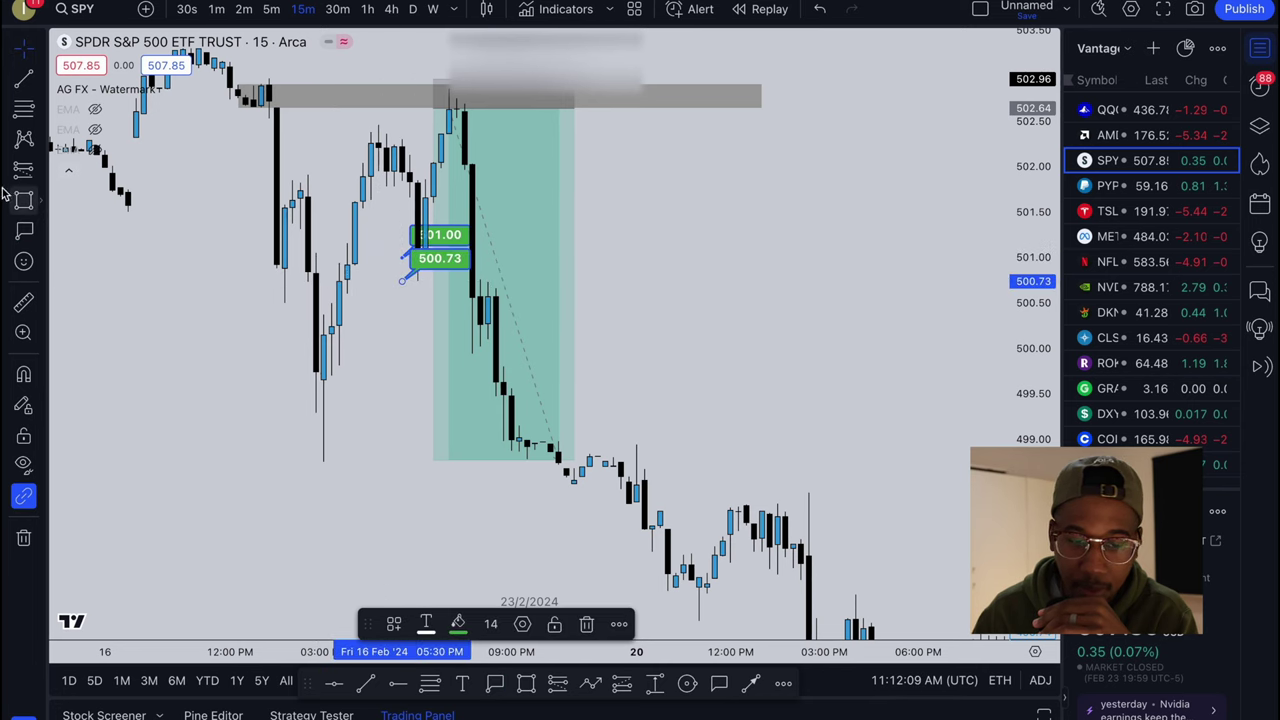
left_click(25, 232)
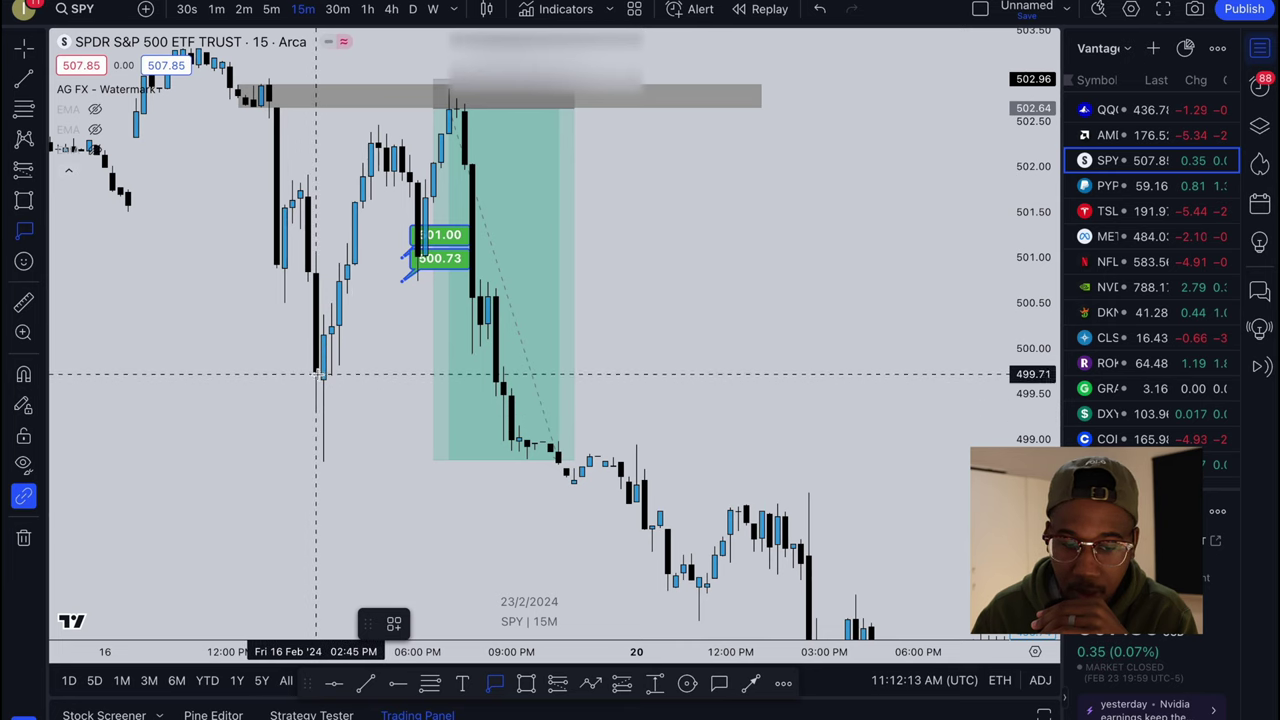
left_click(401, 380)
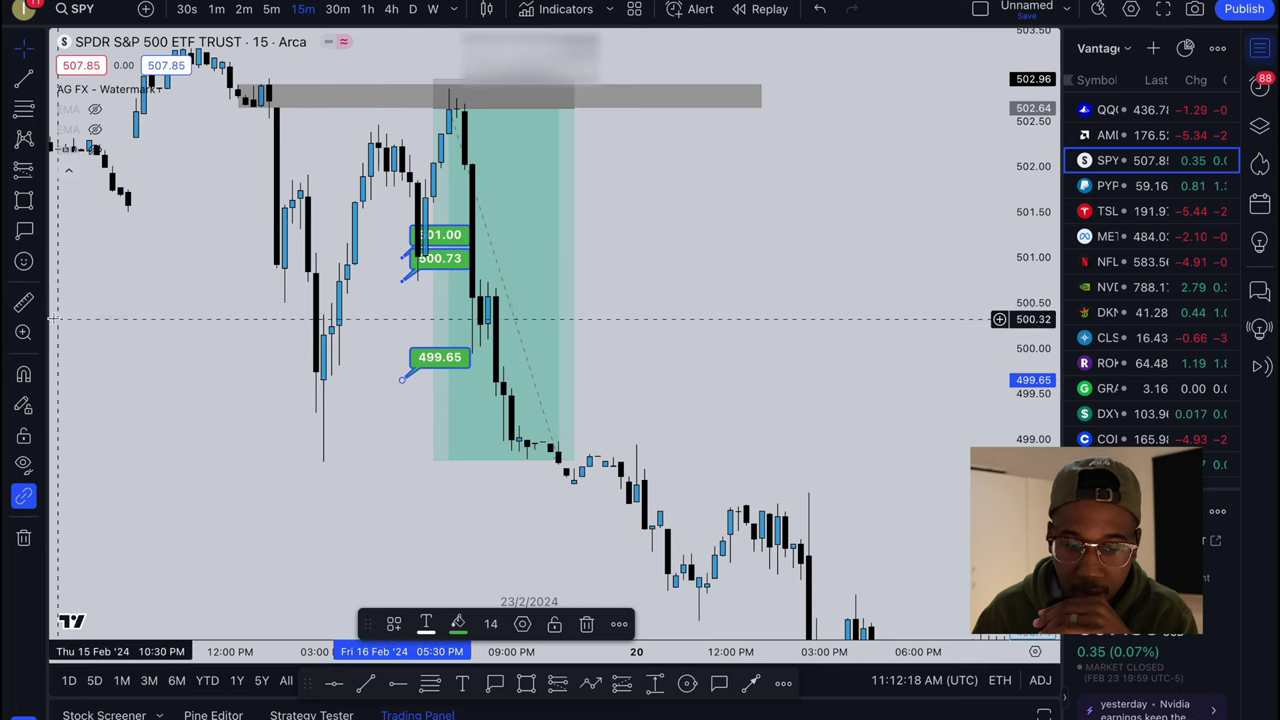
left_click(401, 410)
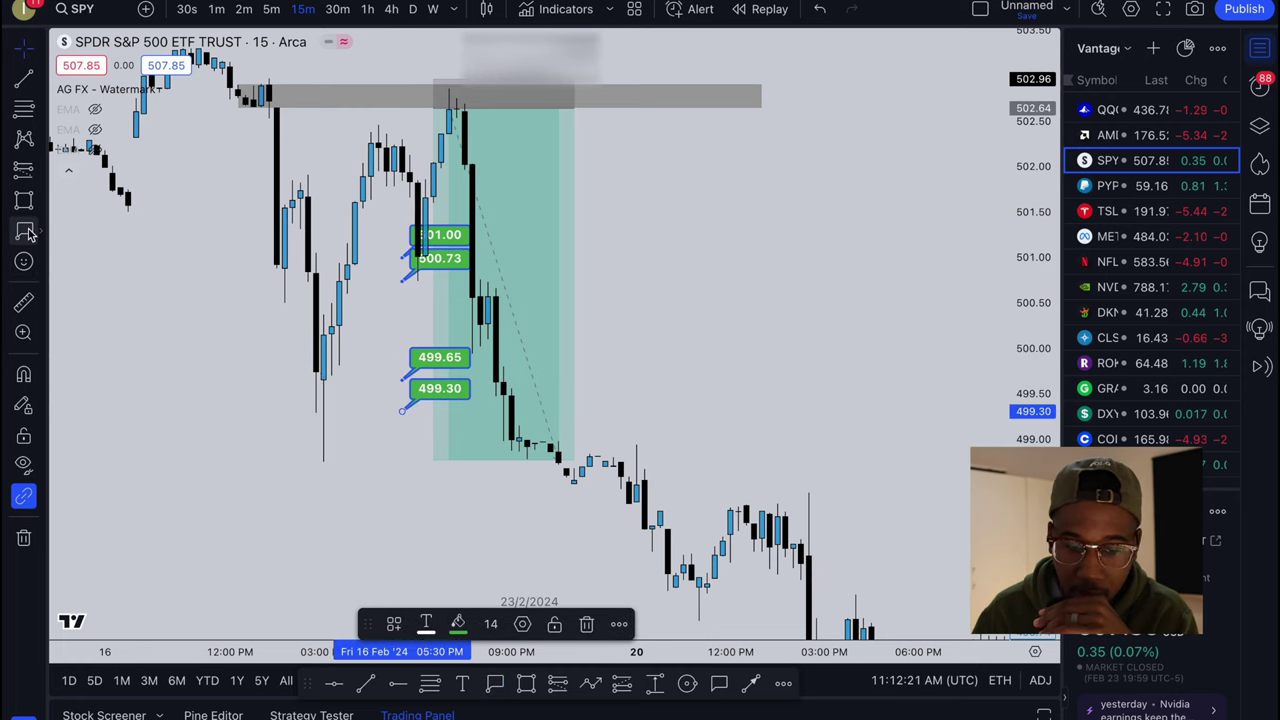
left_click(402, 461)
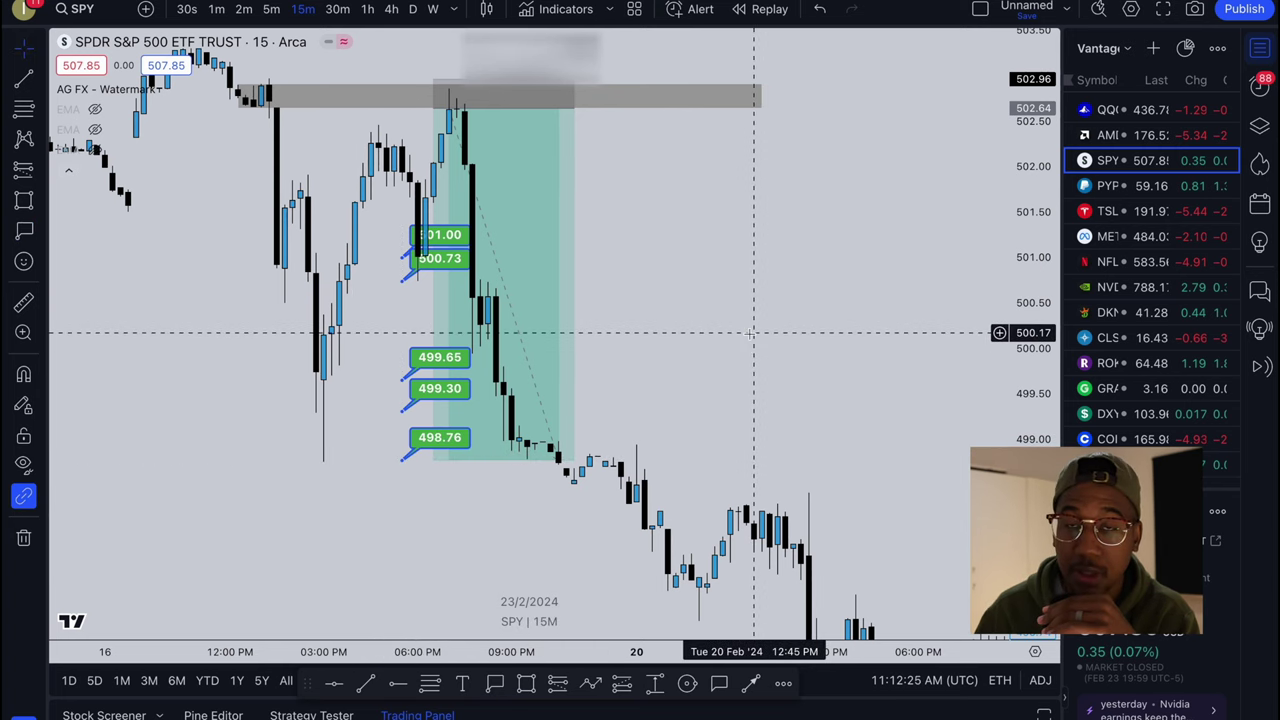
left_click(462, 170)
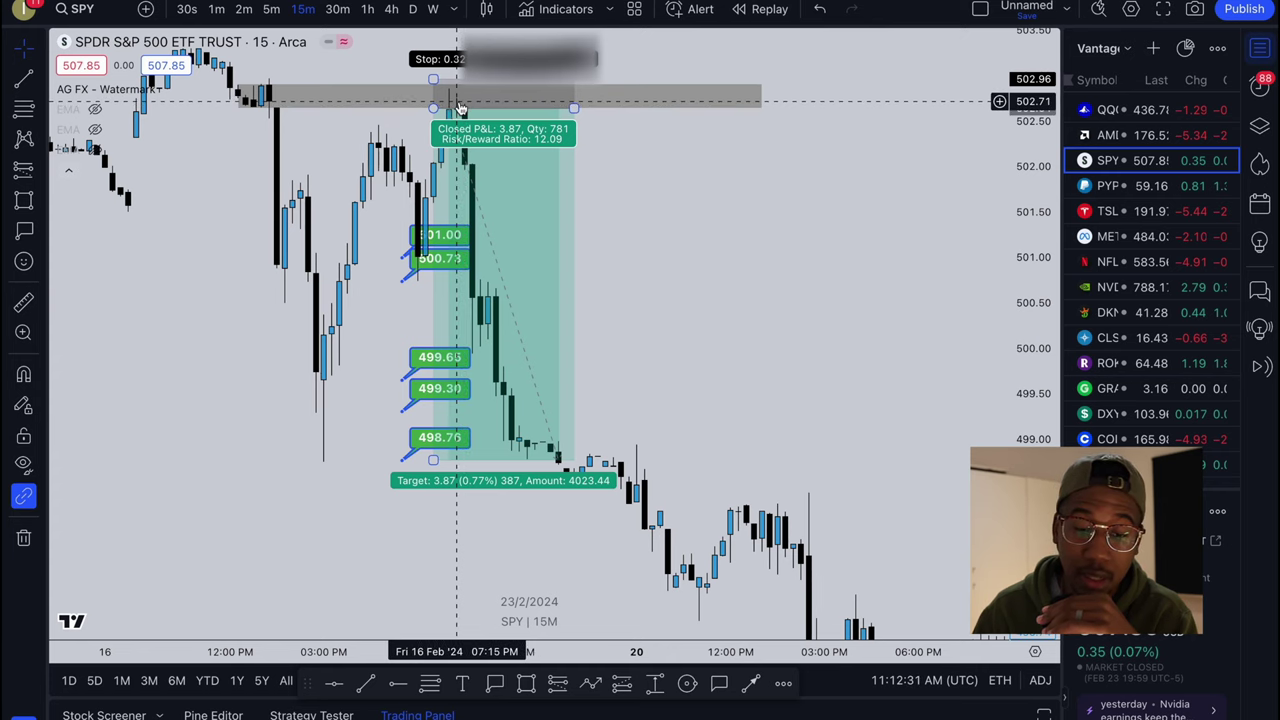
- Slide the 501.00 and 500.73 labels right onto the falling candles, now 500.98 and 500.70
left_click(437, 240)
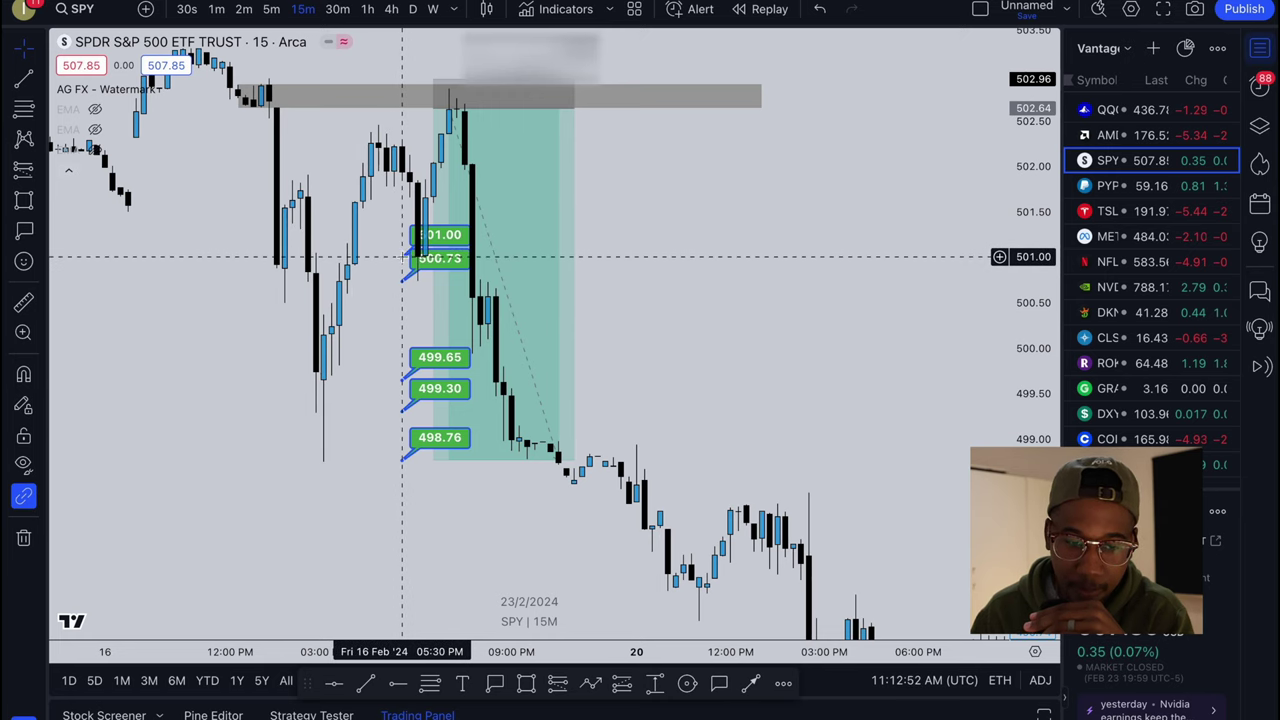
left_click(436, 240)
left_click_drag(436, 240, 522, 242)
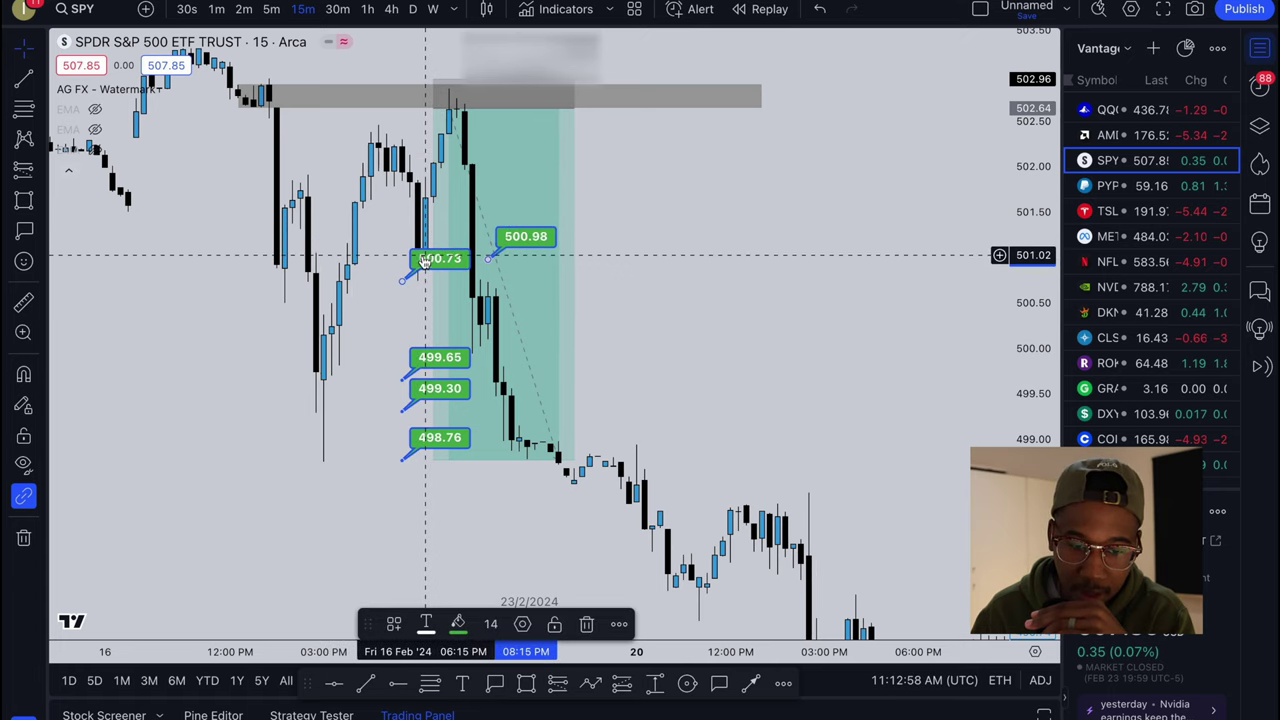
left_click_drag(421, 268, 481, 266)
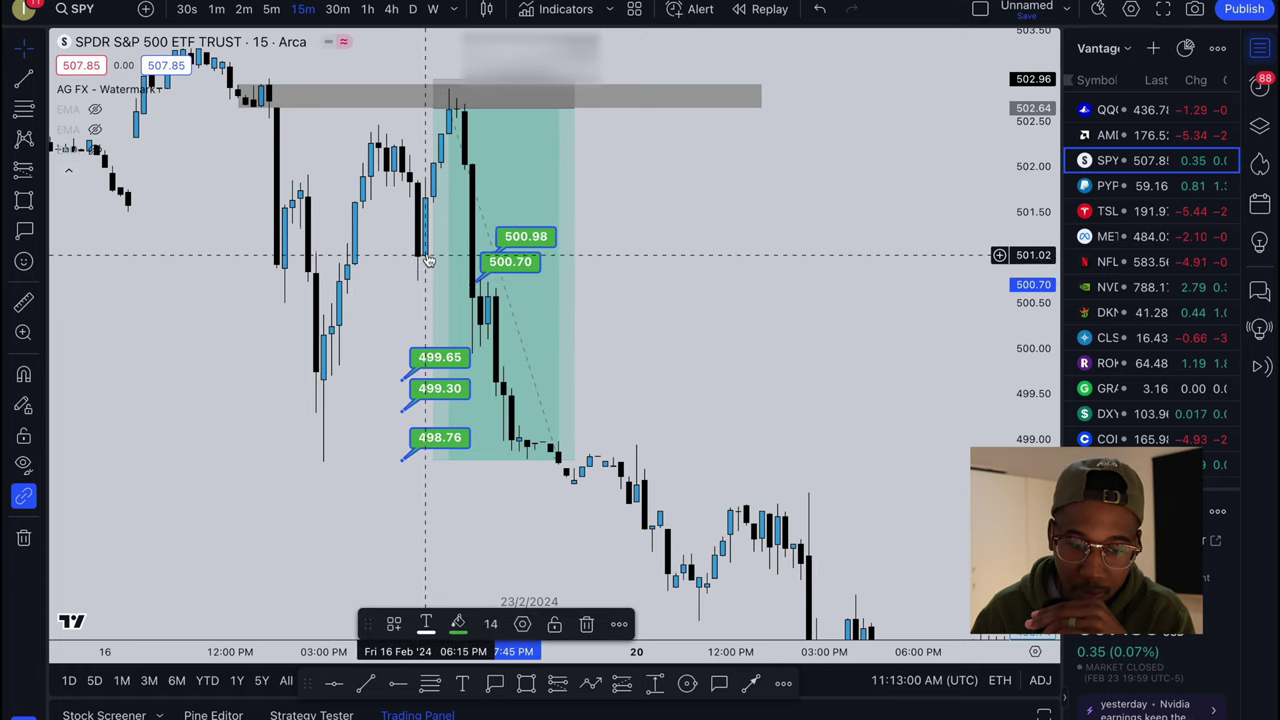